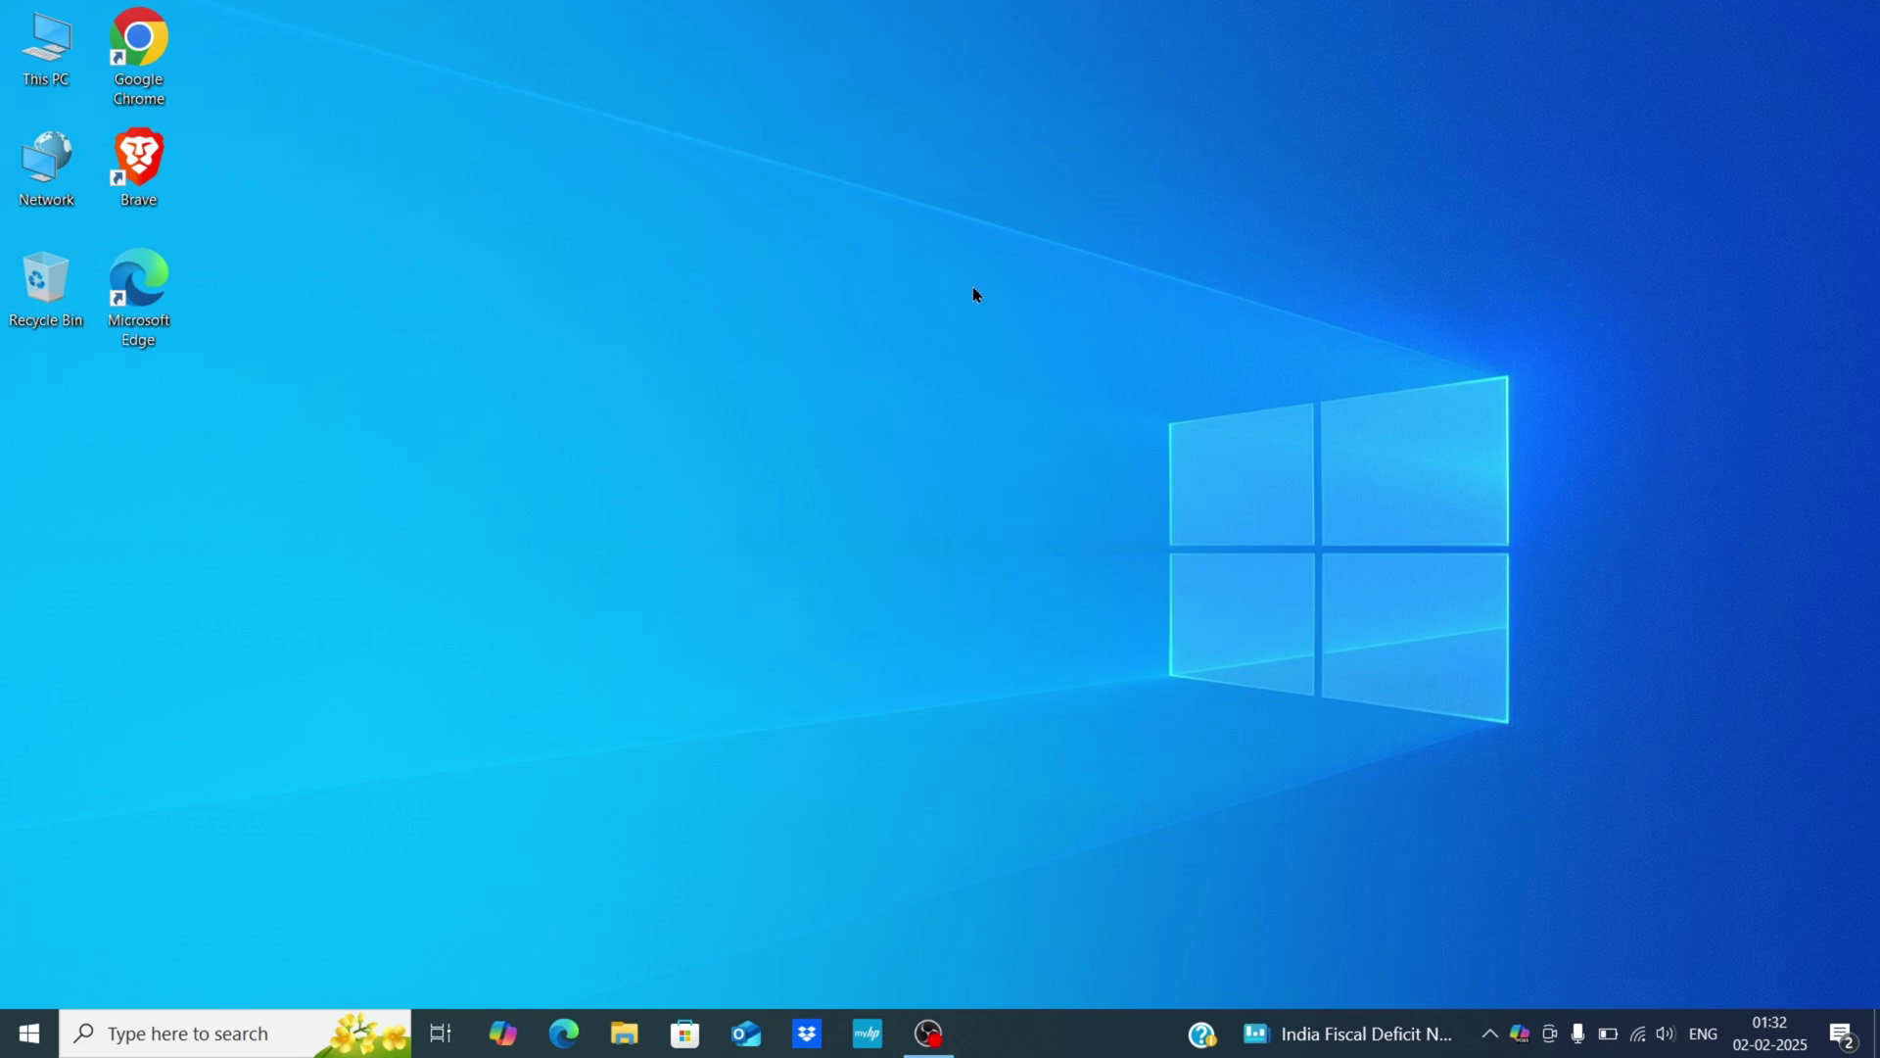
# Step: Google 'anaconda download' in Chrome and open the Download Anaconda Distribution result
pyautogui.doubleClick(128, 64)
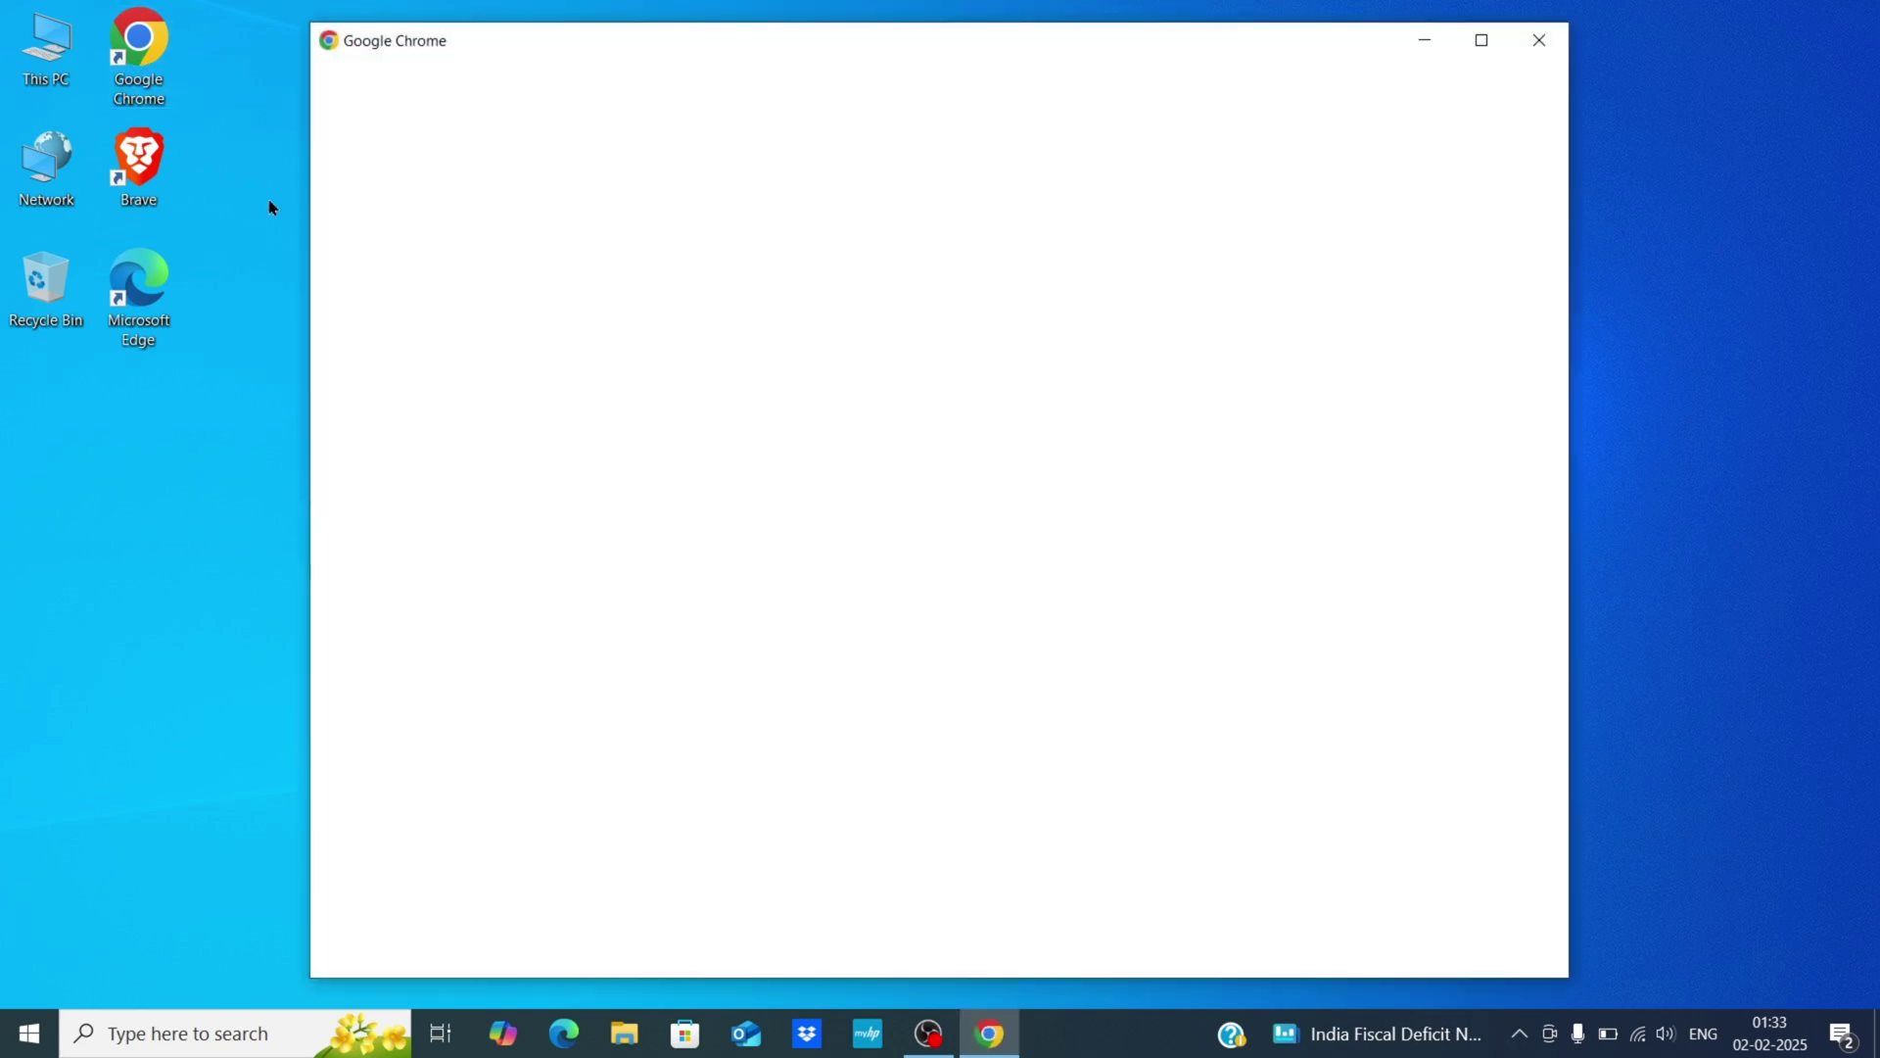
pyautogui.click(613, 520)
pyautogui.write('ana')
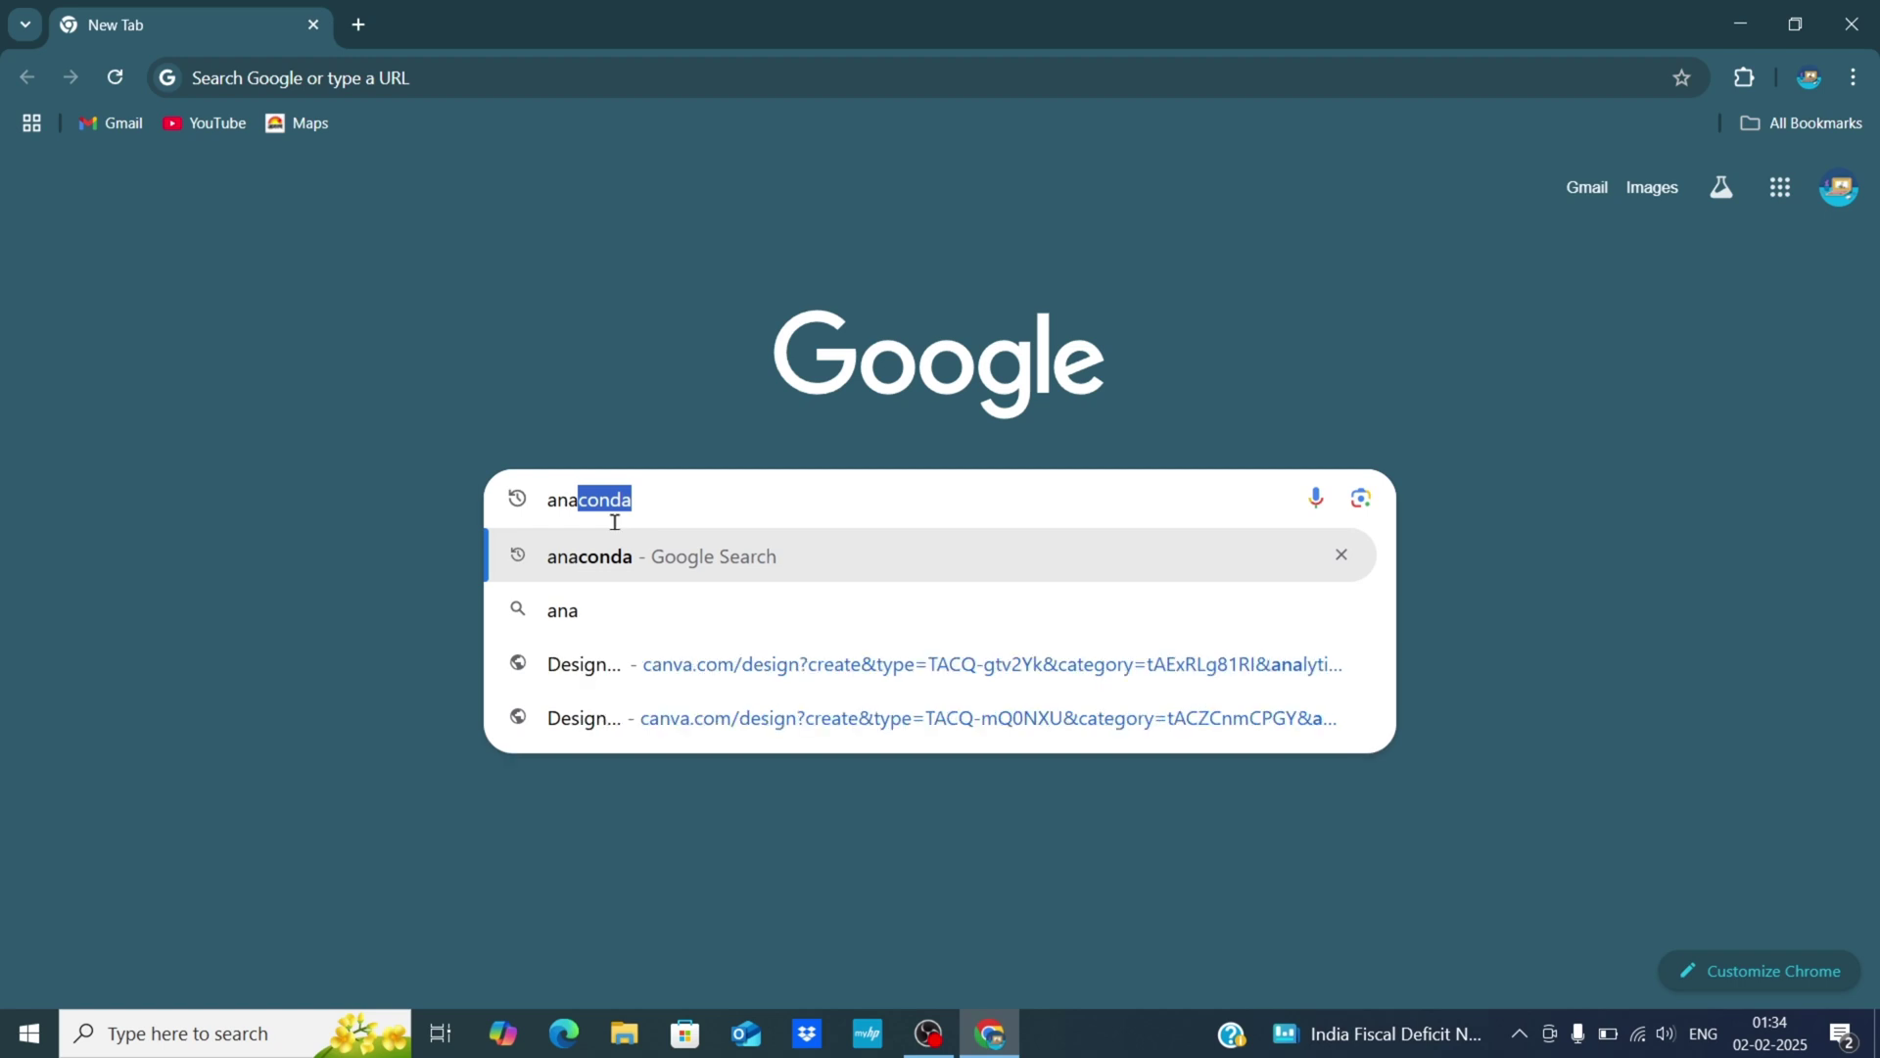
pyautogui.write('conda ')
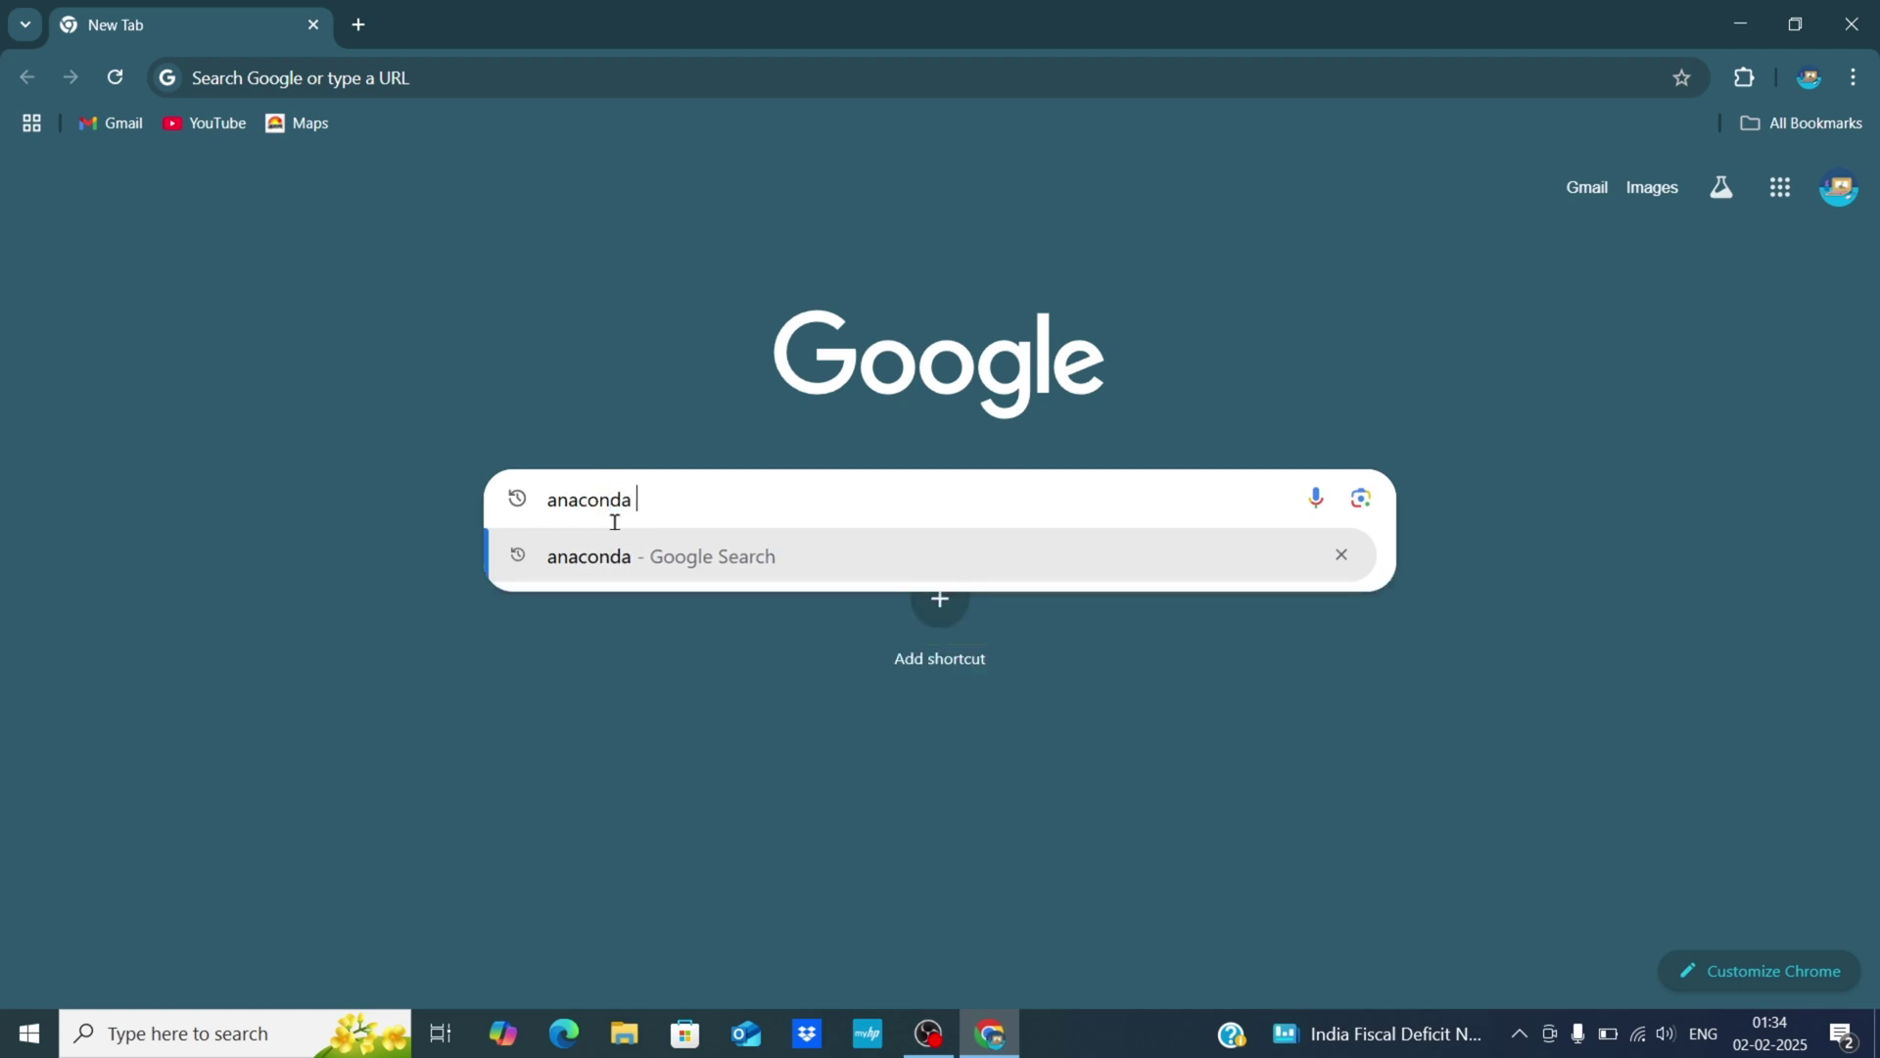
pyautogui.write('downl')
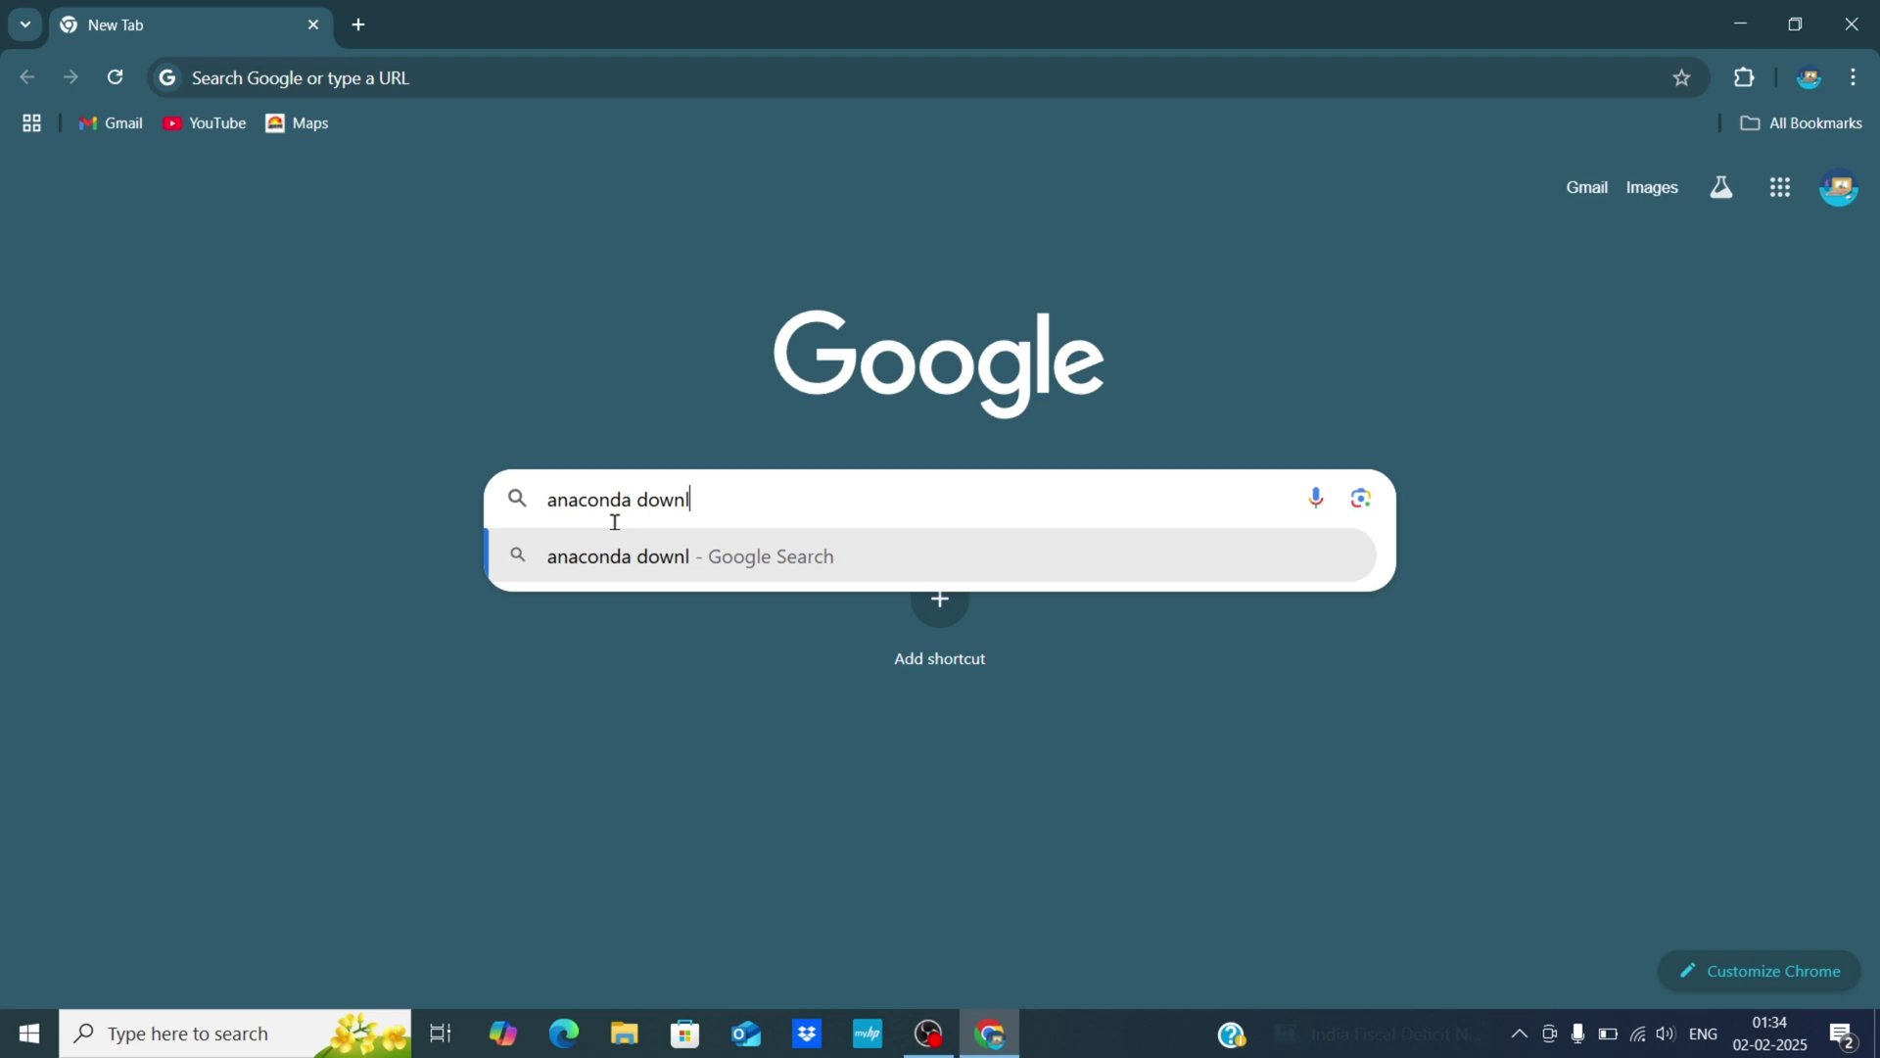
pyautogui.write('oad')
pyautogui.press('Return')
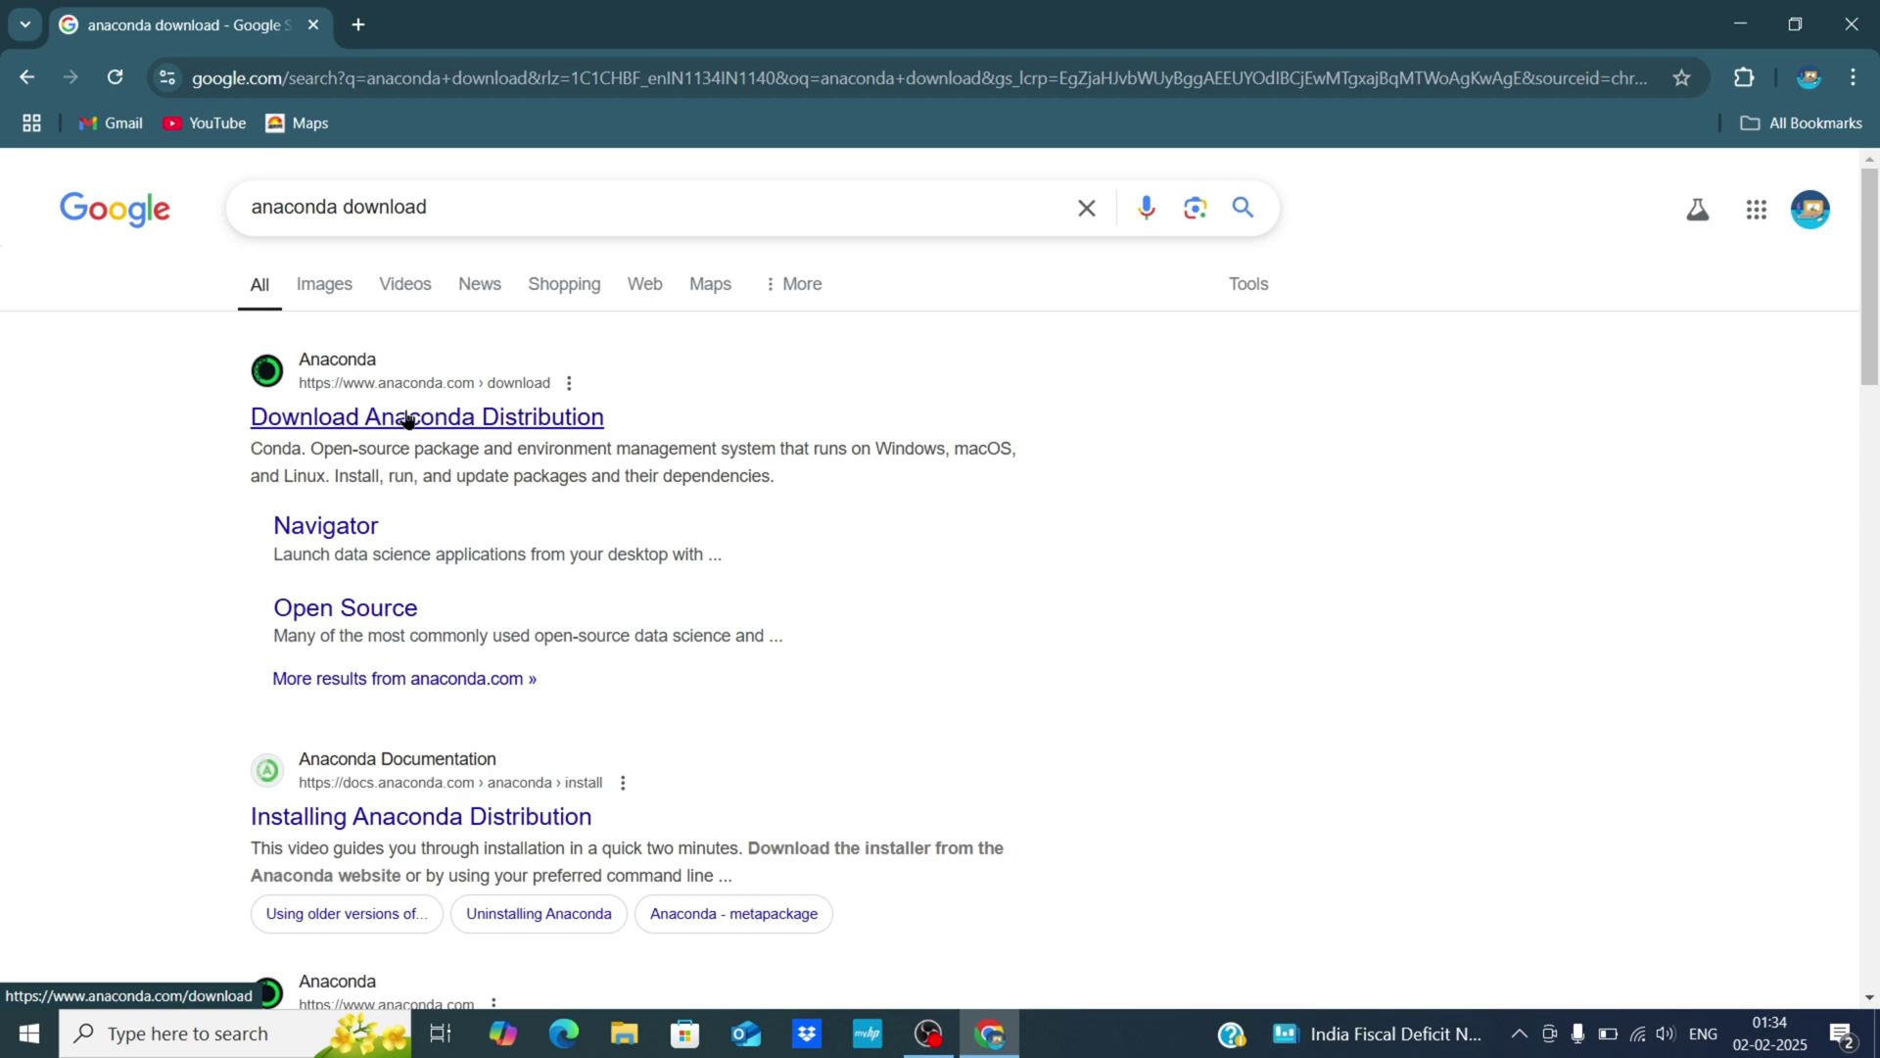
pyautogui.click(410, 420)
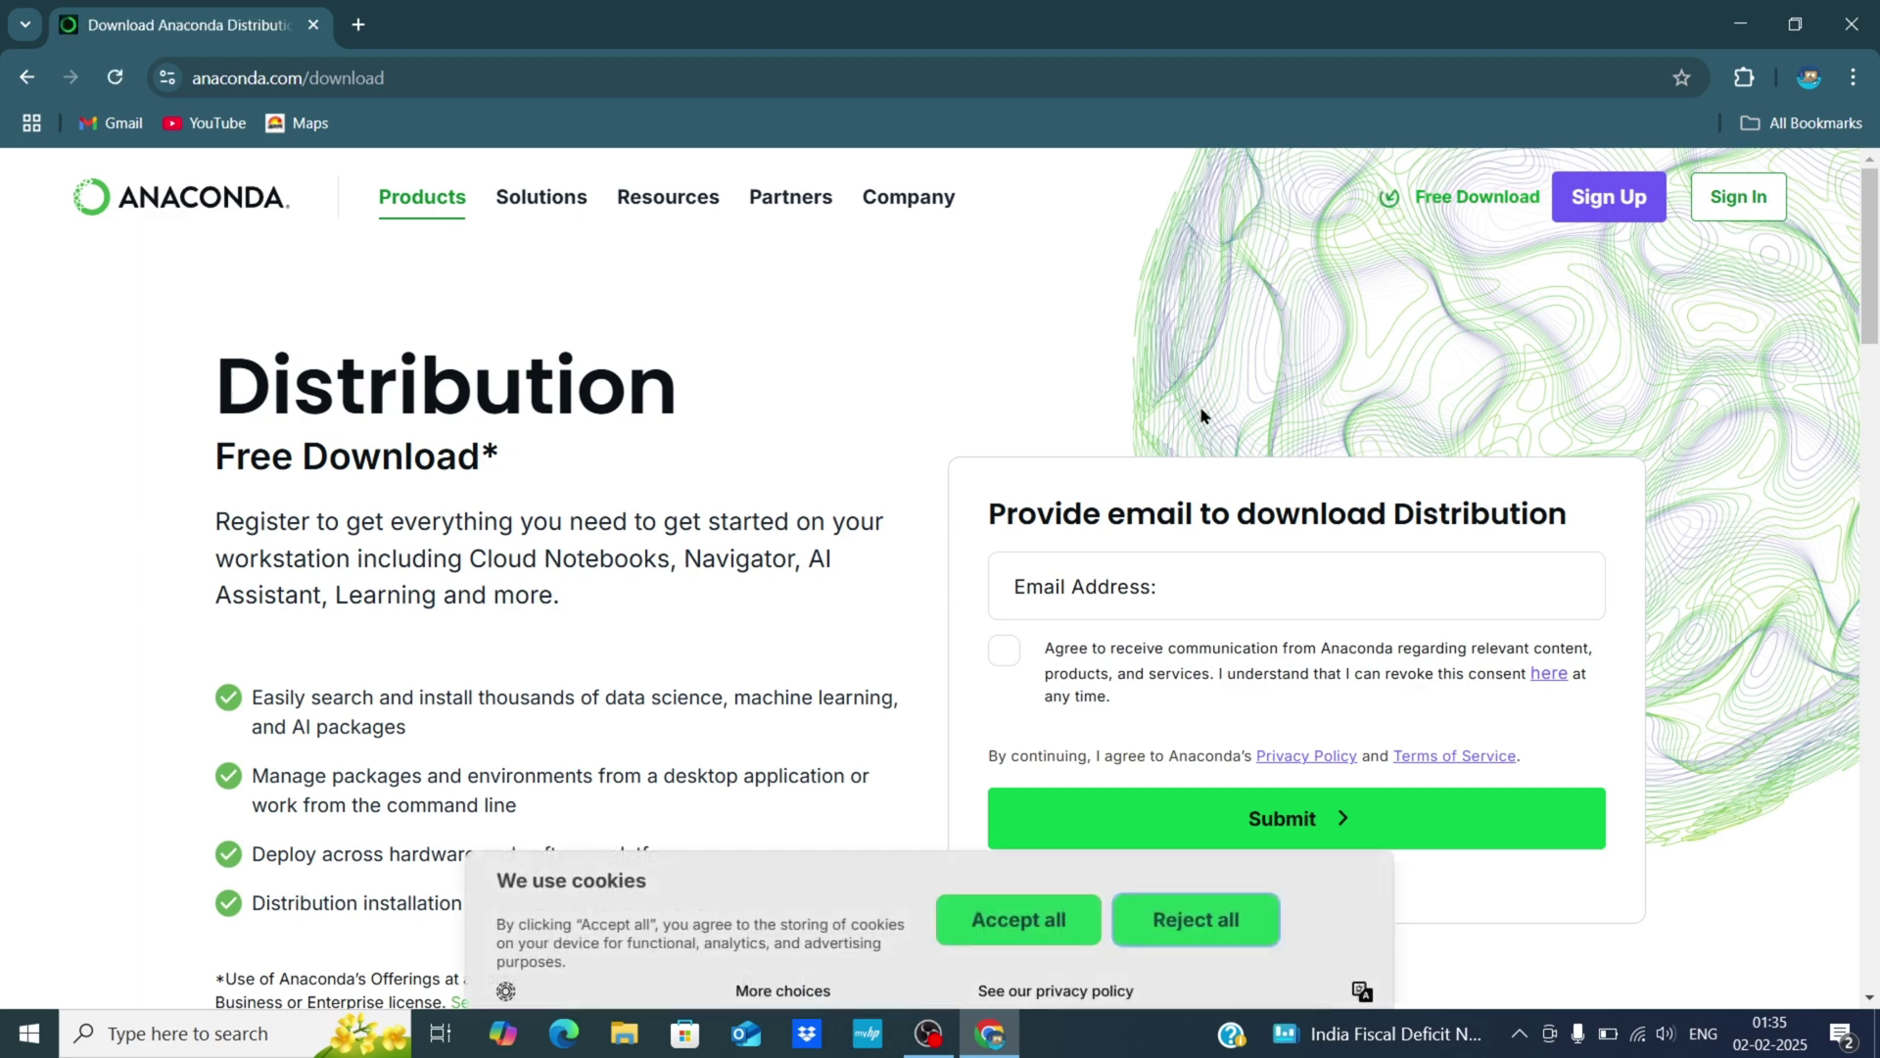
# Step: Accept all cookies and skip registration on the Anaconda site
pyautogui.click(1052, 923)
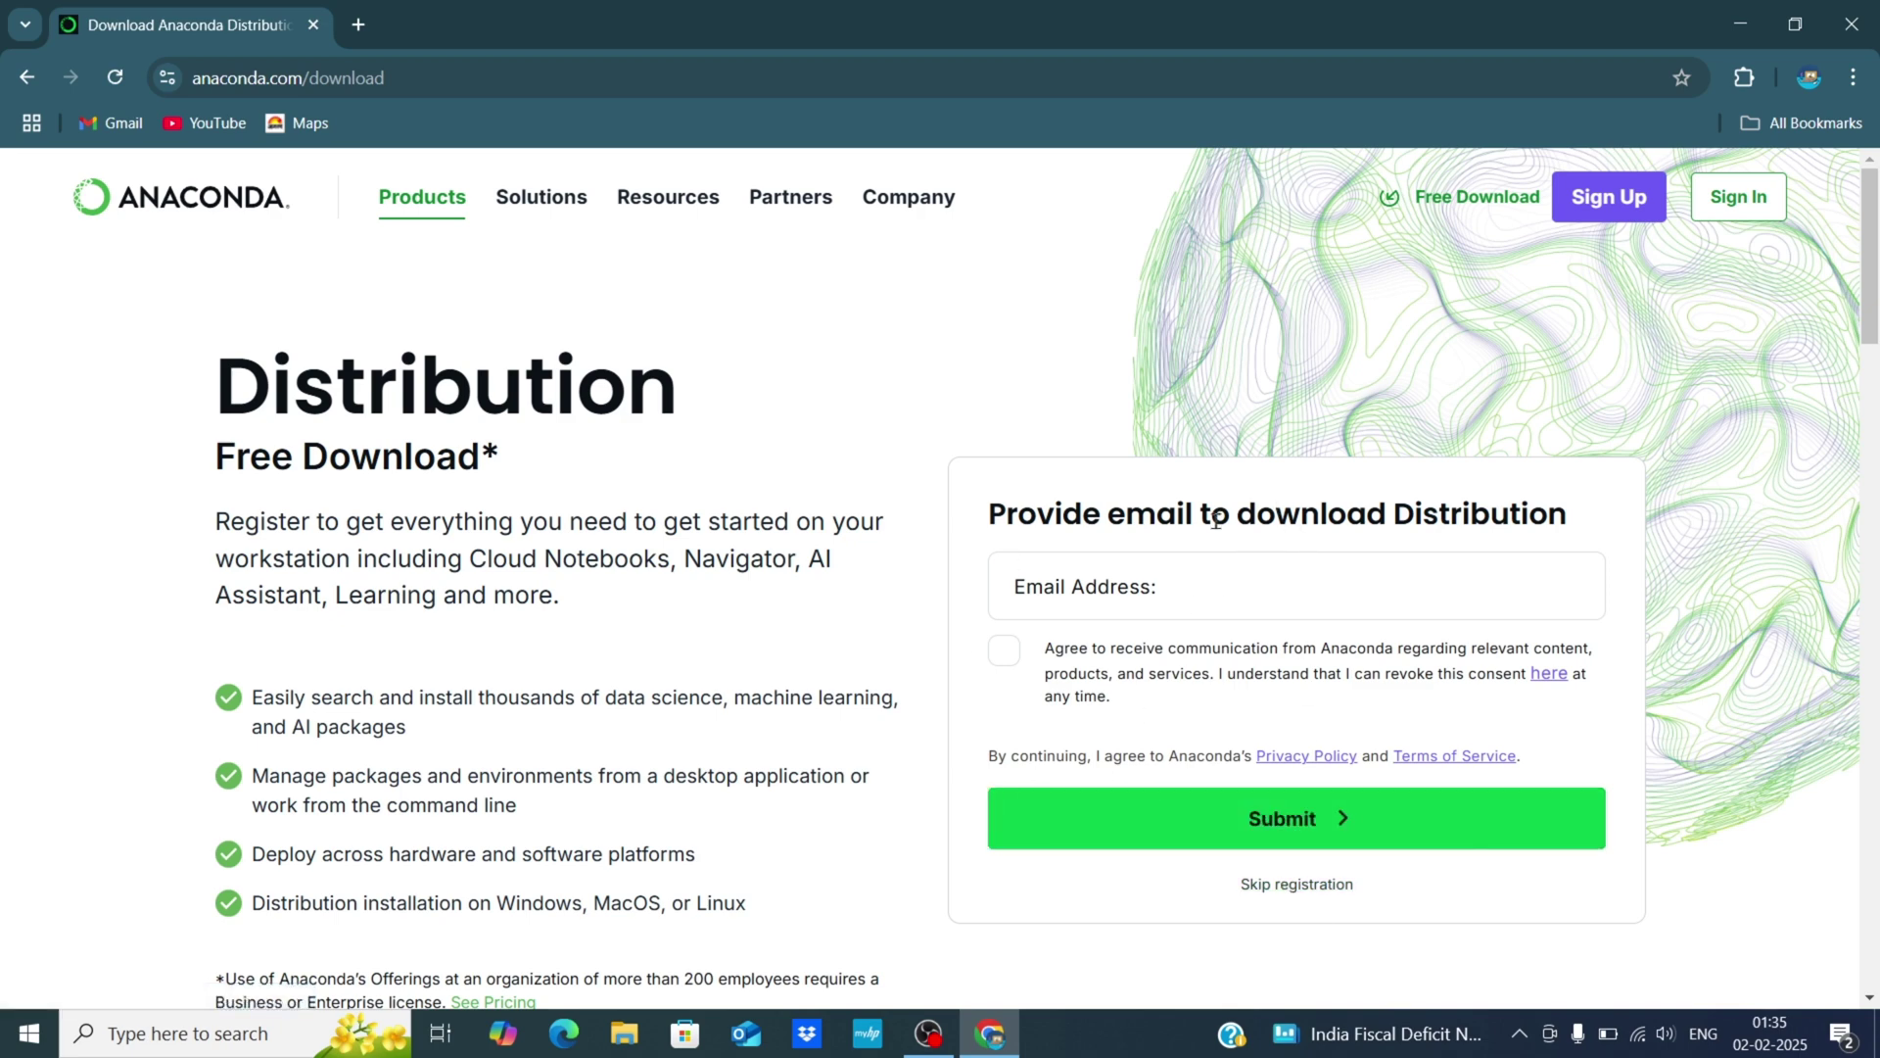
pyautogui.click(1279, 887)
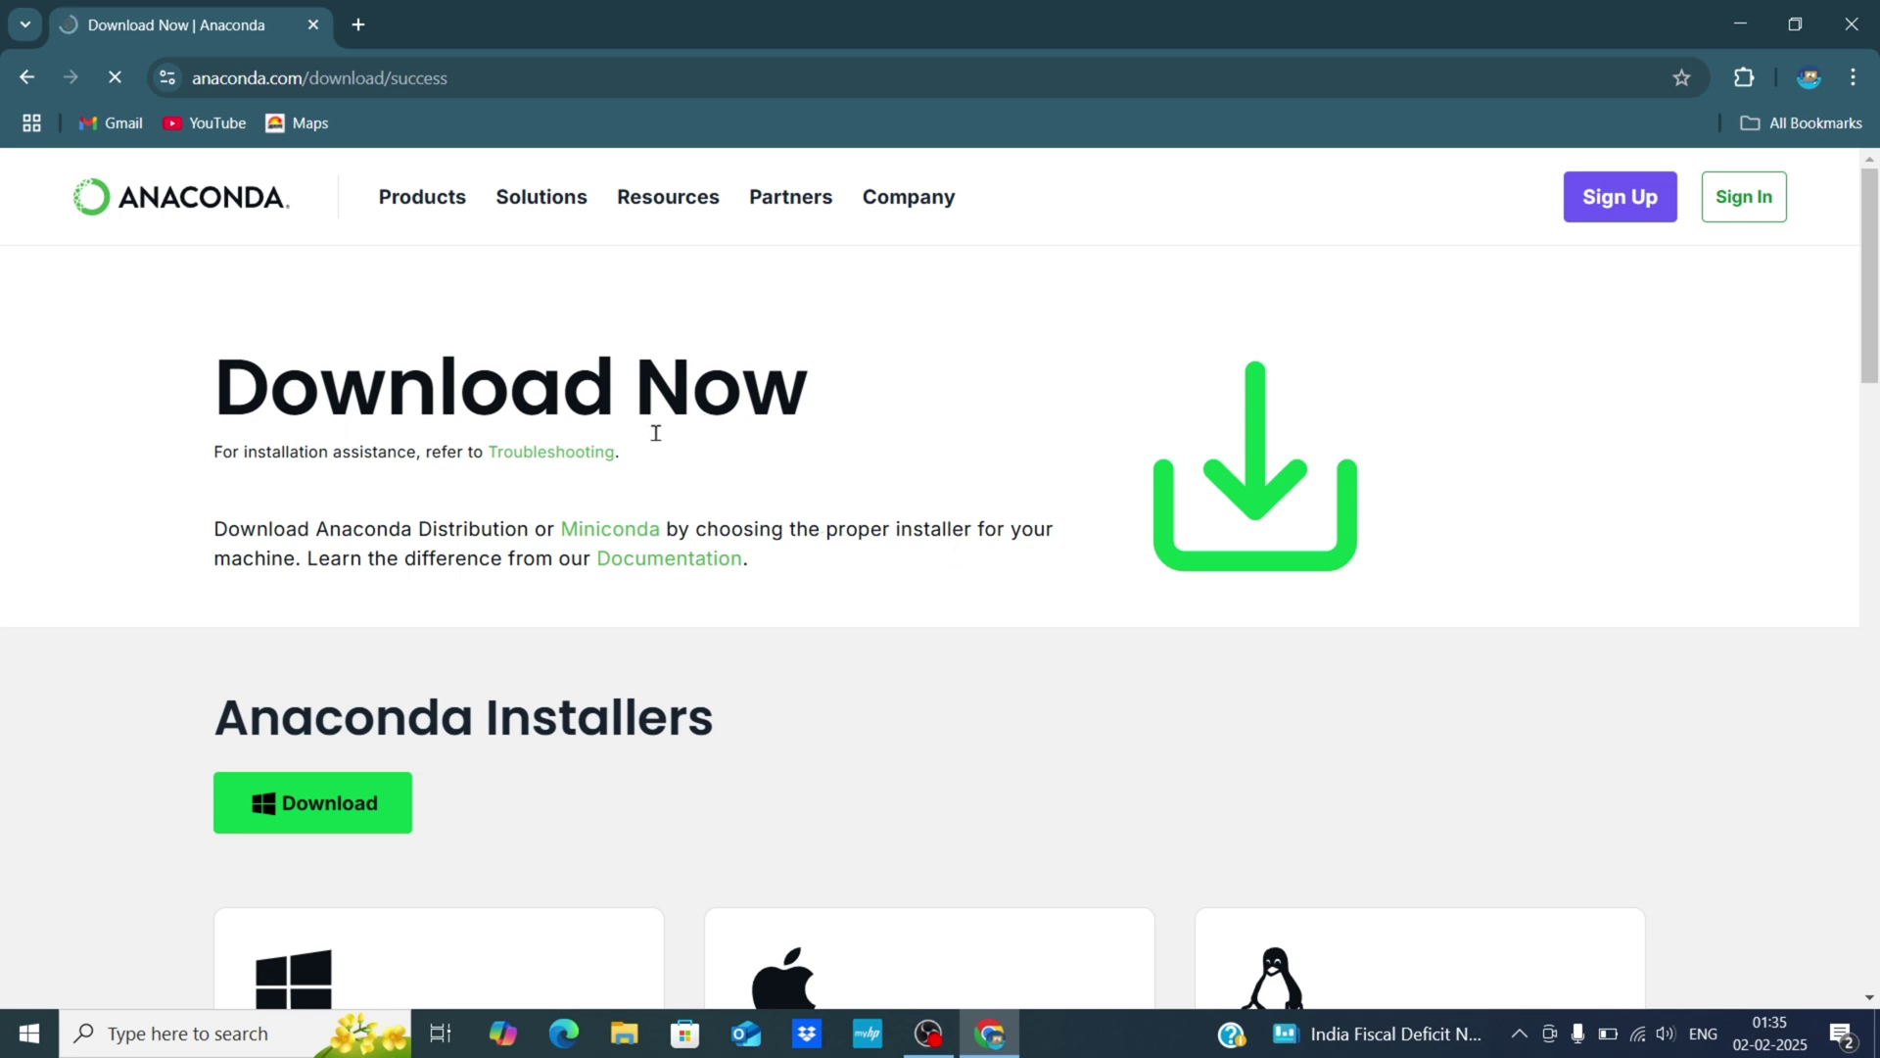
pyautogui.scroll(-1, 490, 497)
pyautogui.scroll(-2, 490, 498)
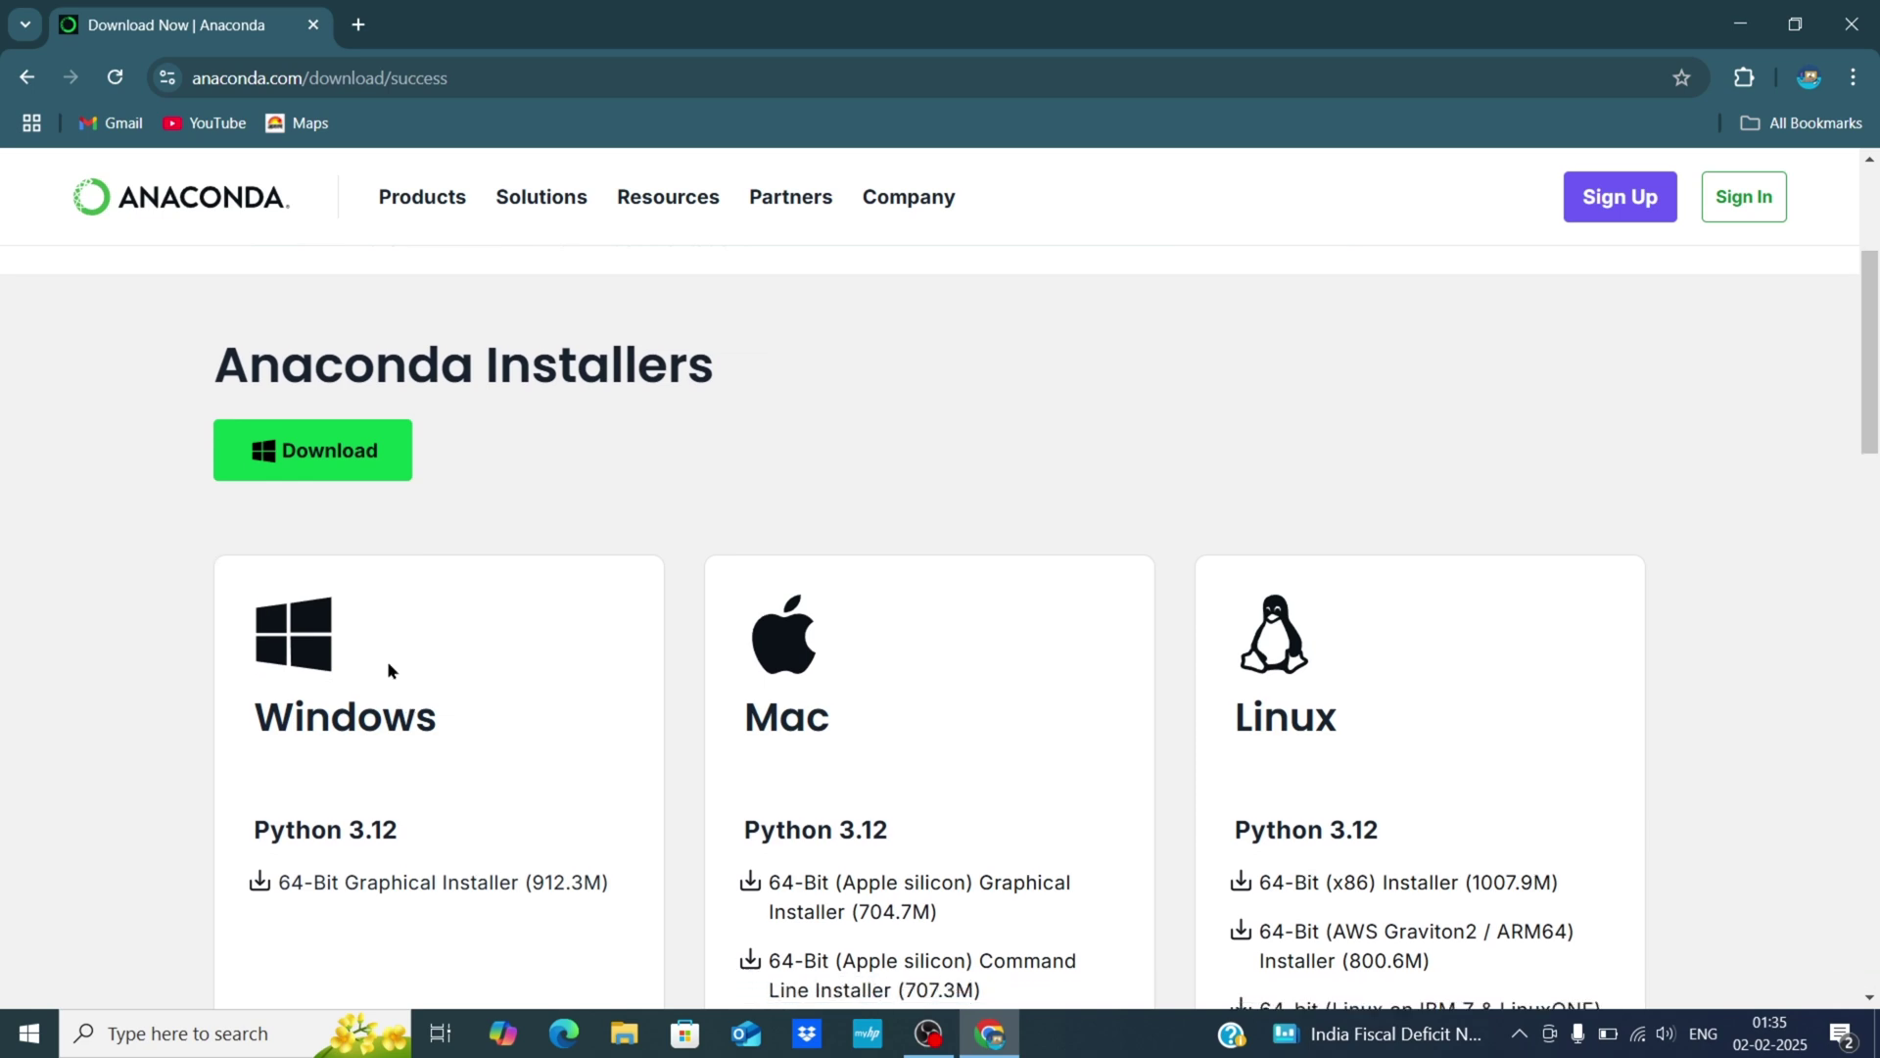
pyautogui.scroll(-1, 378, 651)
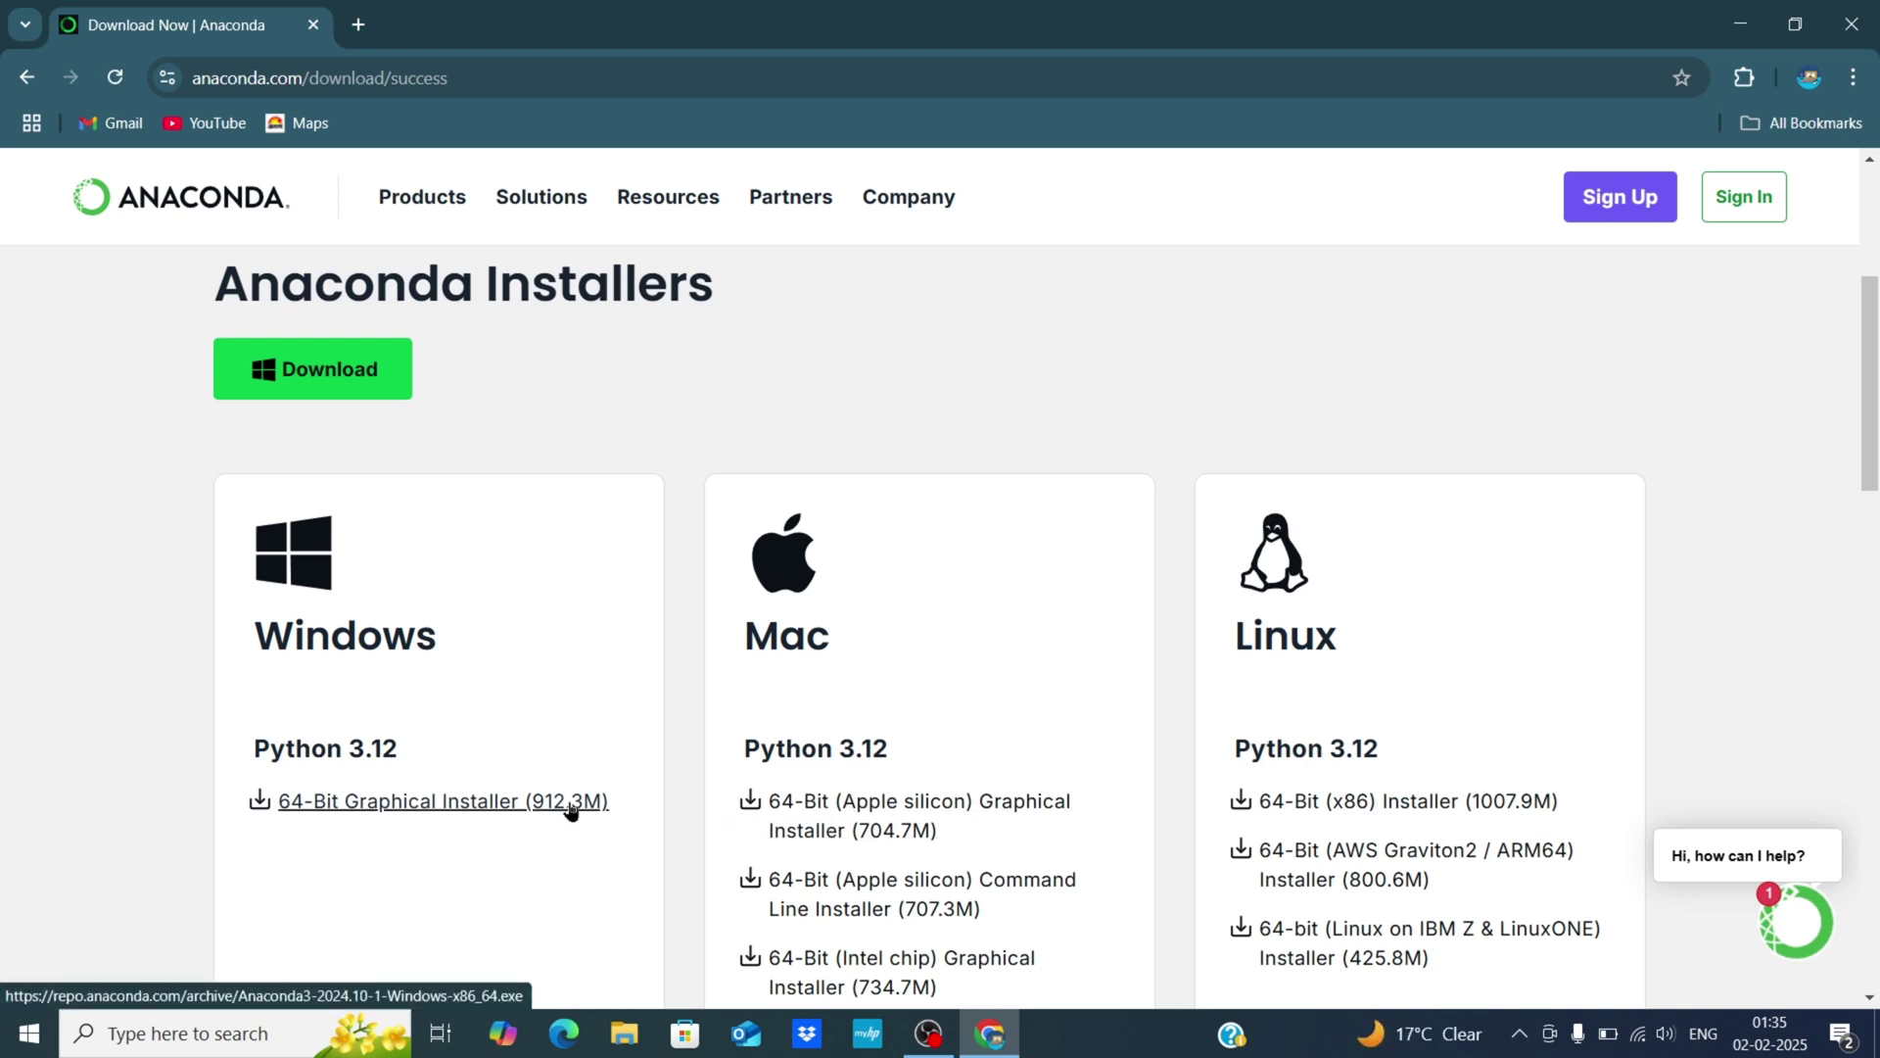
# Step: Download the Windows 64-Bit Graphical Installer, Anaconda3-2024.10-1 (951 MB)
pyautogui.click(843, 799)
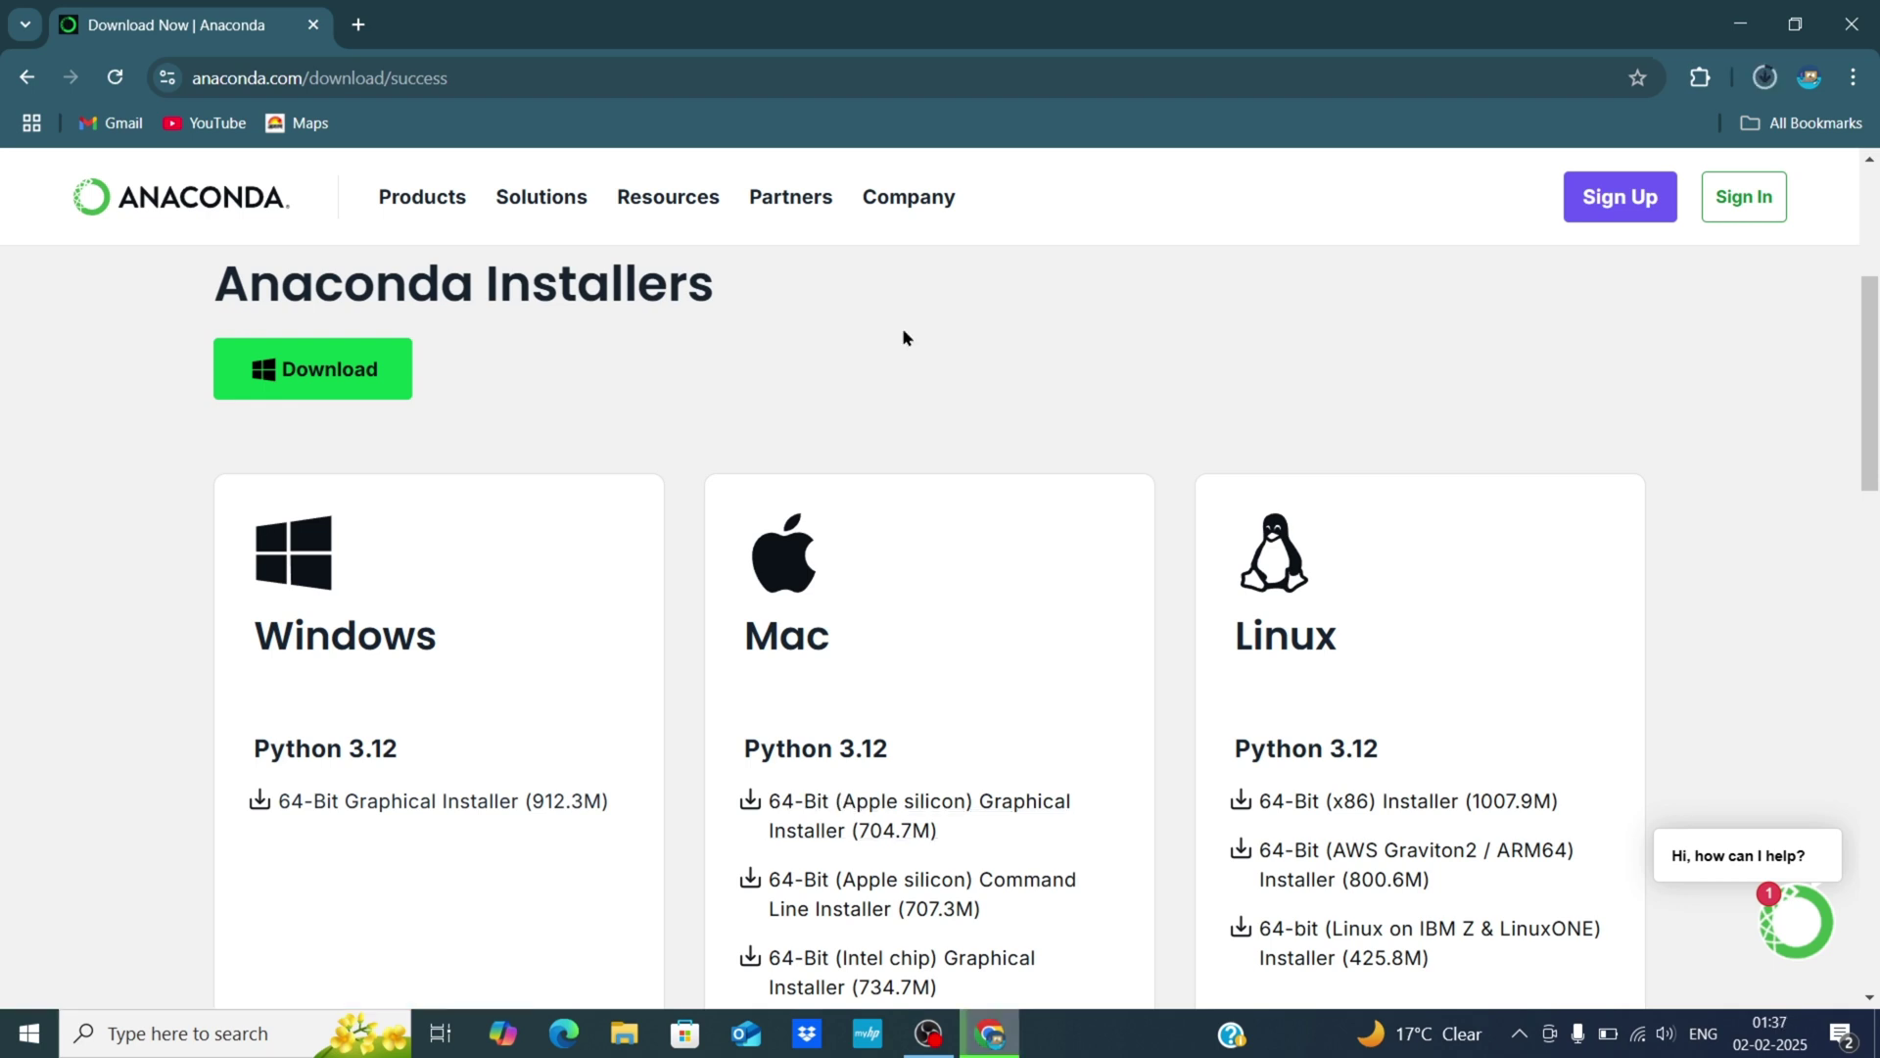
pyautogui.click(298, 389)
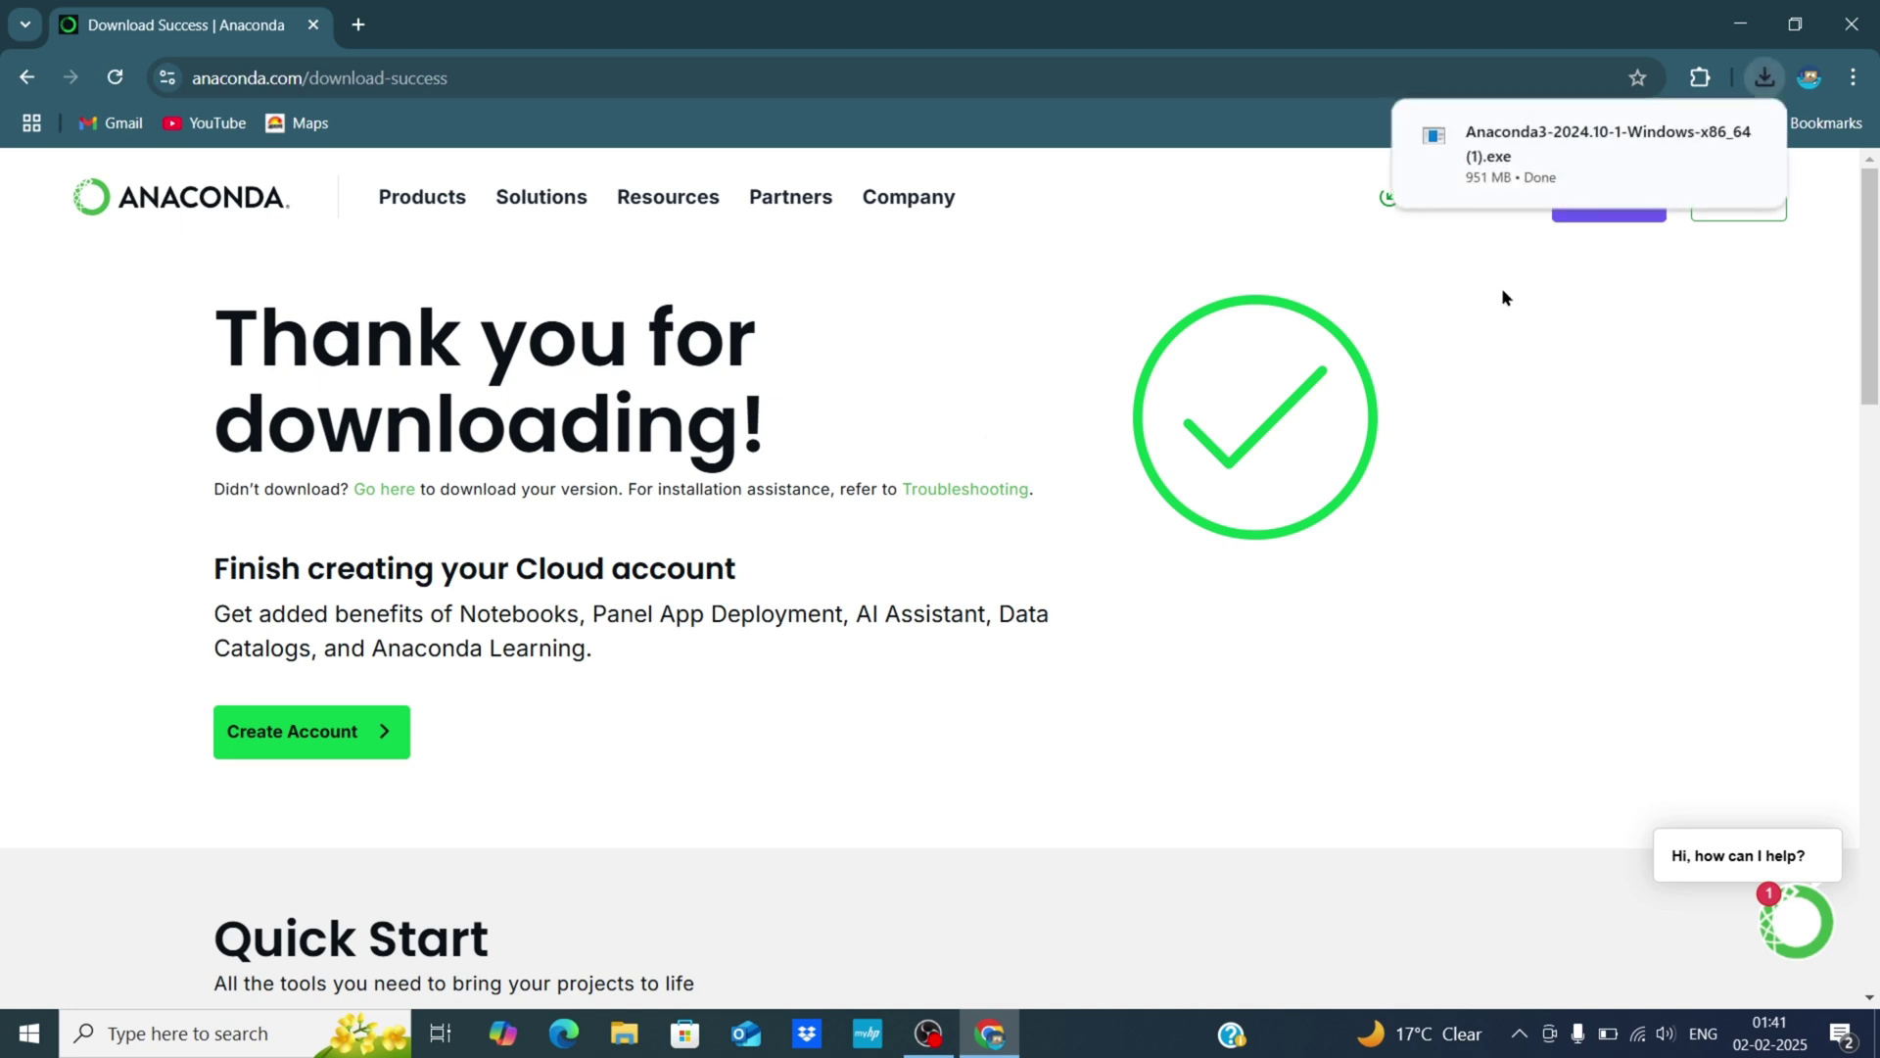
pyautogui.moveTo(1588, 153)
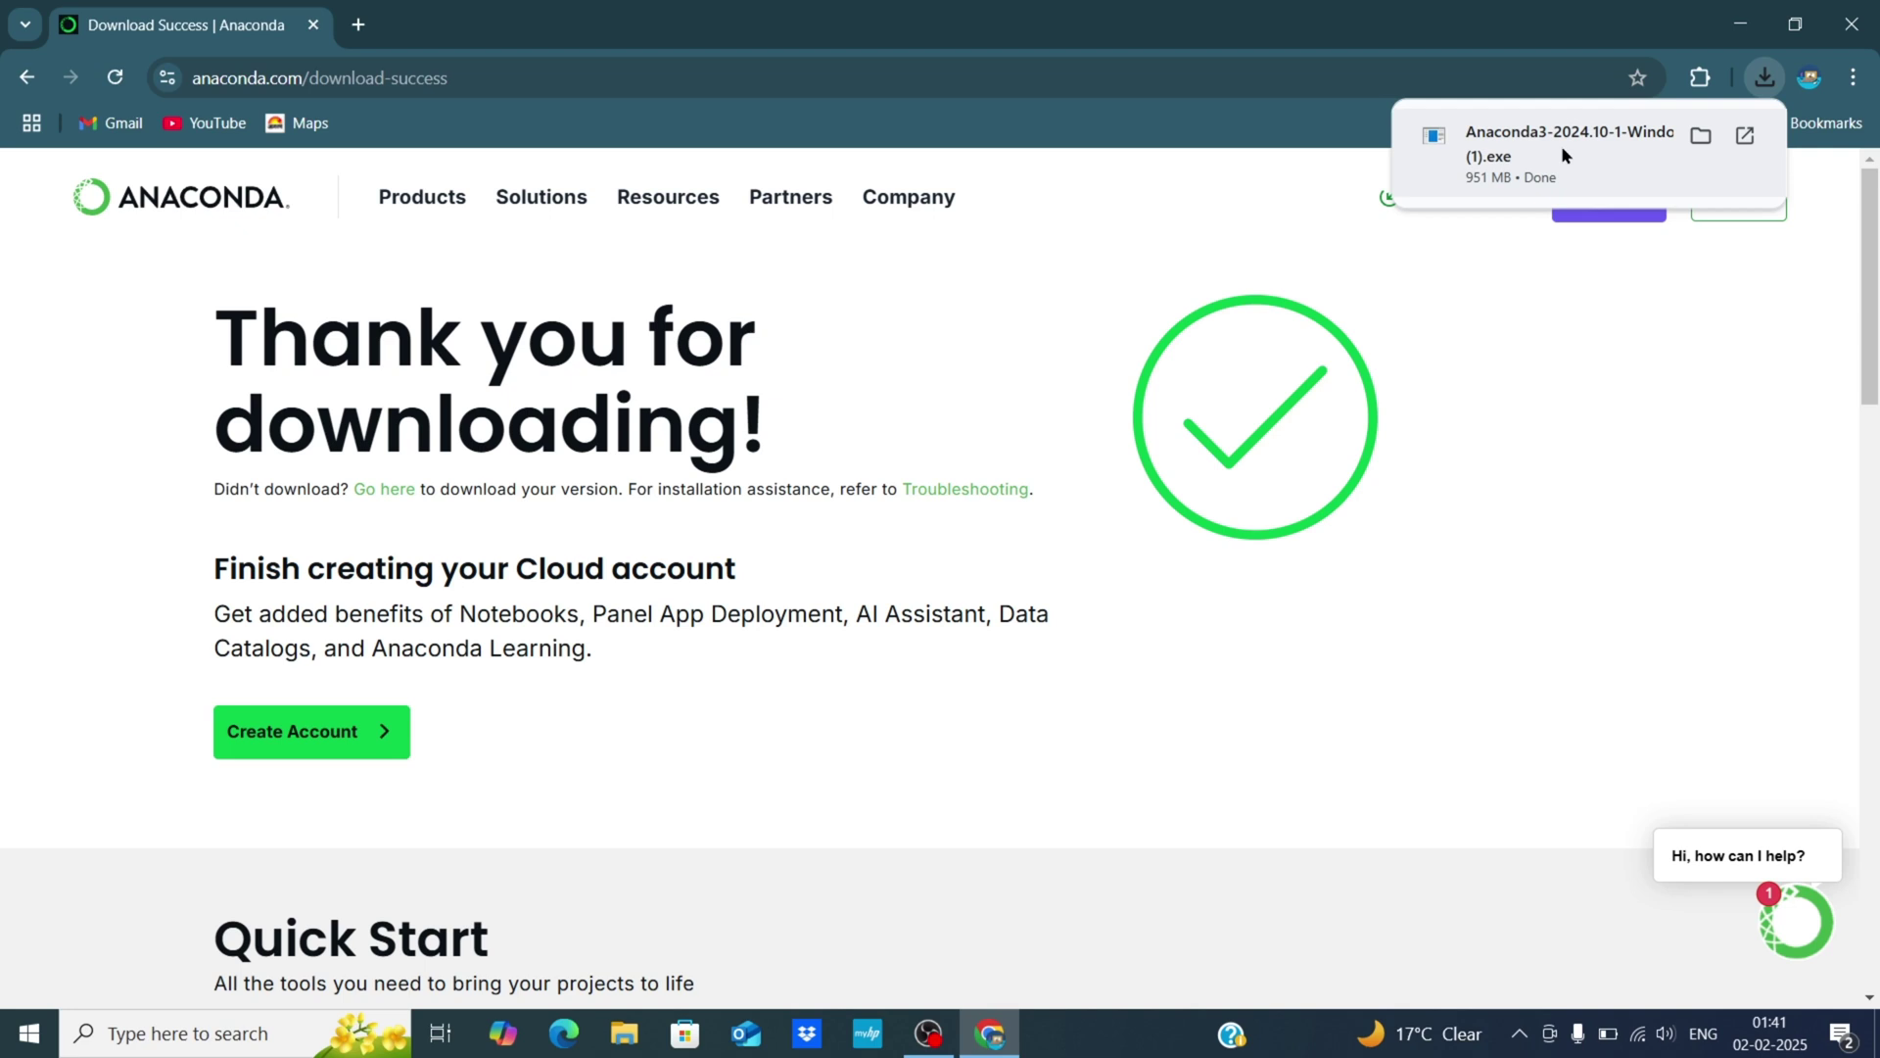
# Step: Run the downloaded Anaconda3 2024.10-1 installer from Chrome's downloads and minimize Chrome
pyautogui.click(1563, 150)
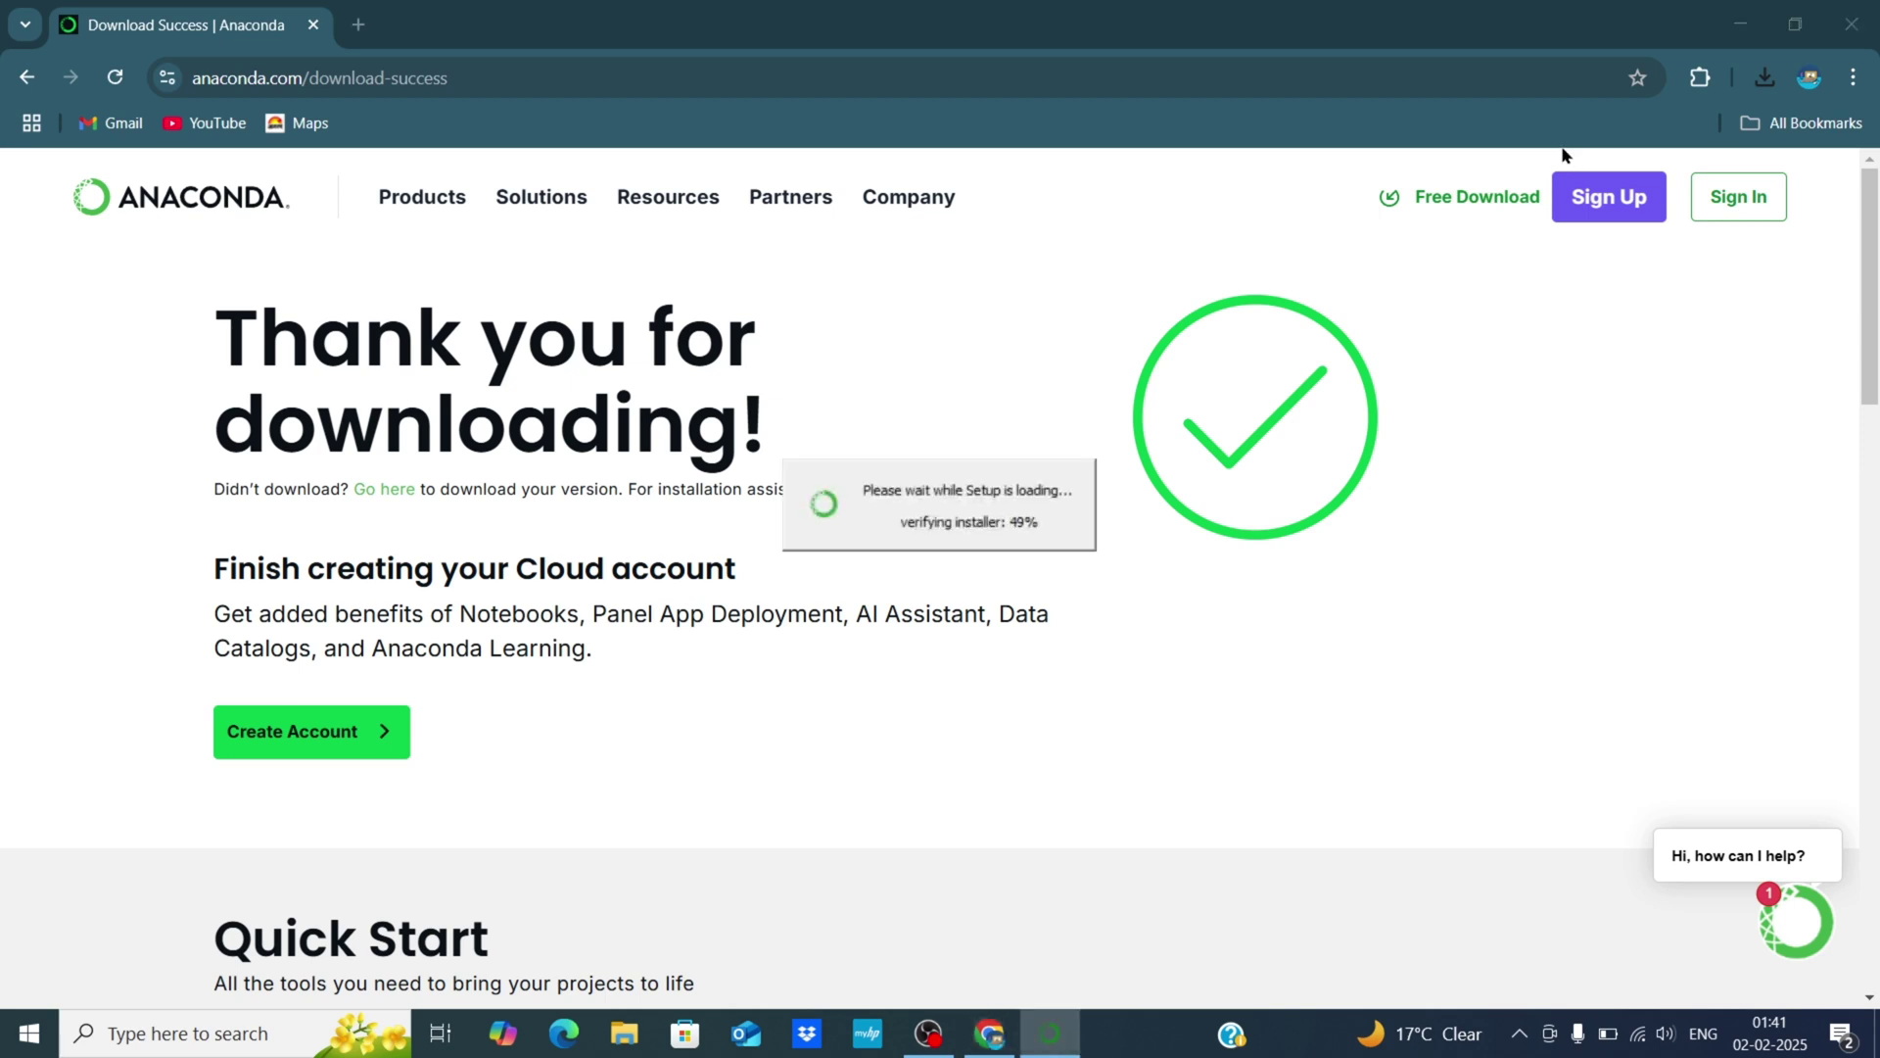
pyautogui.click(1738, 24)
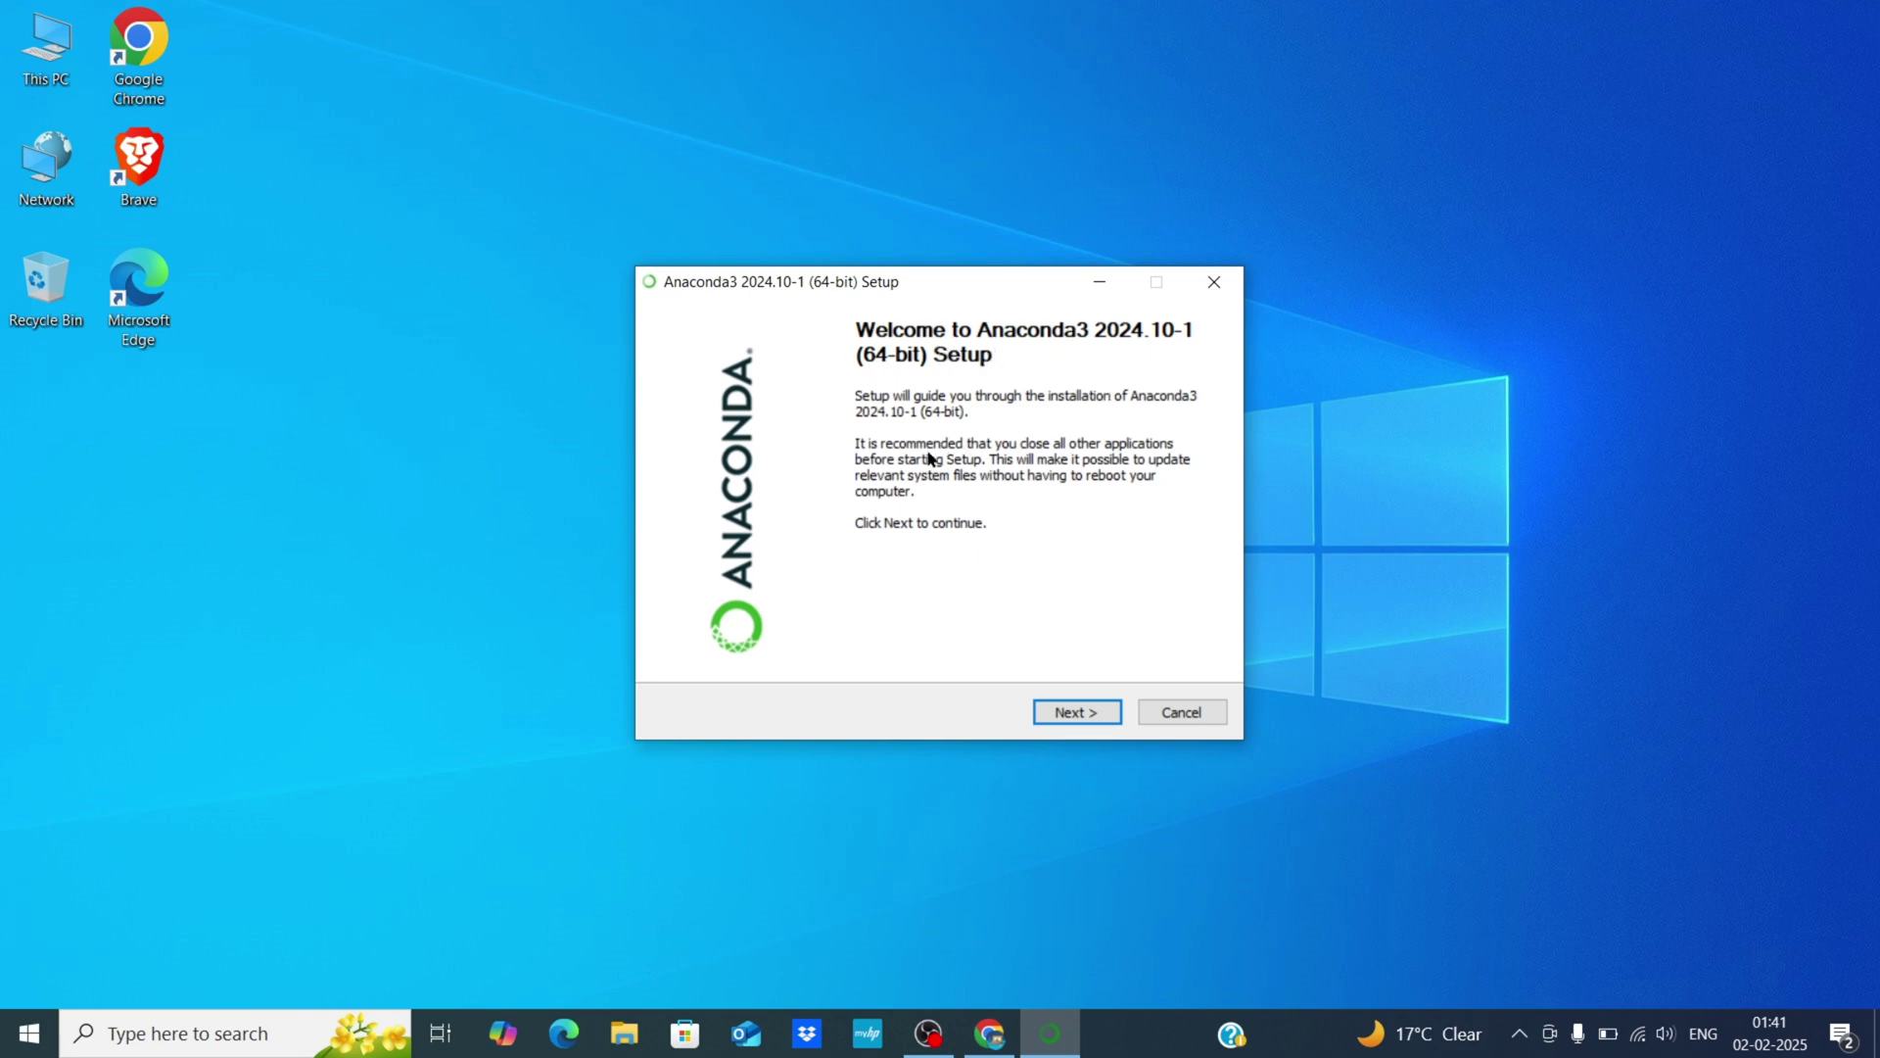
# Step: Agree to the license, install for Just Me, and keep the default destination folder
pyautogui.click(1062, 718)
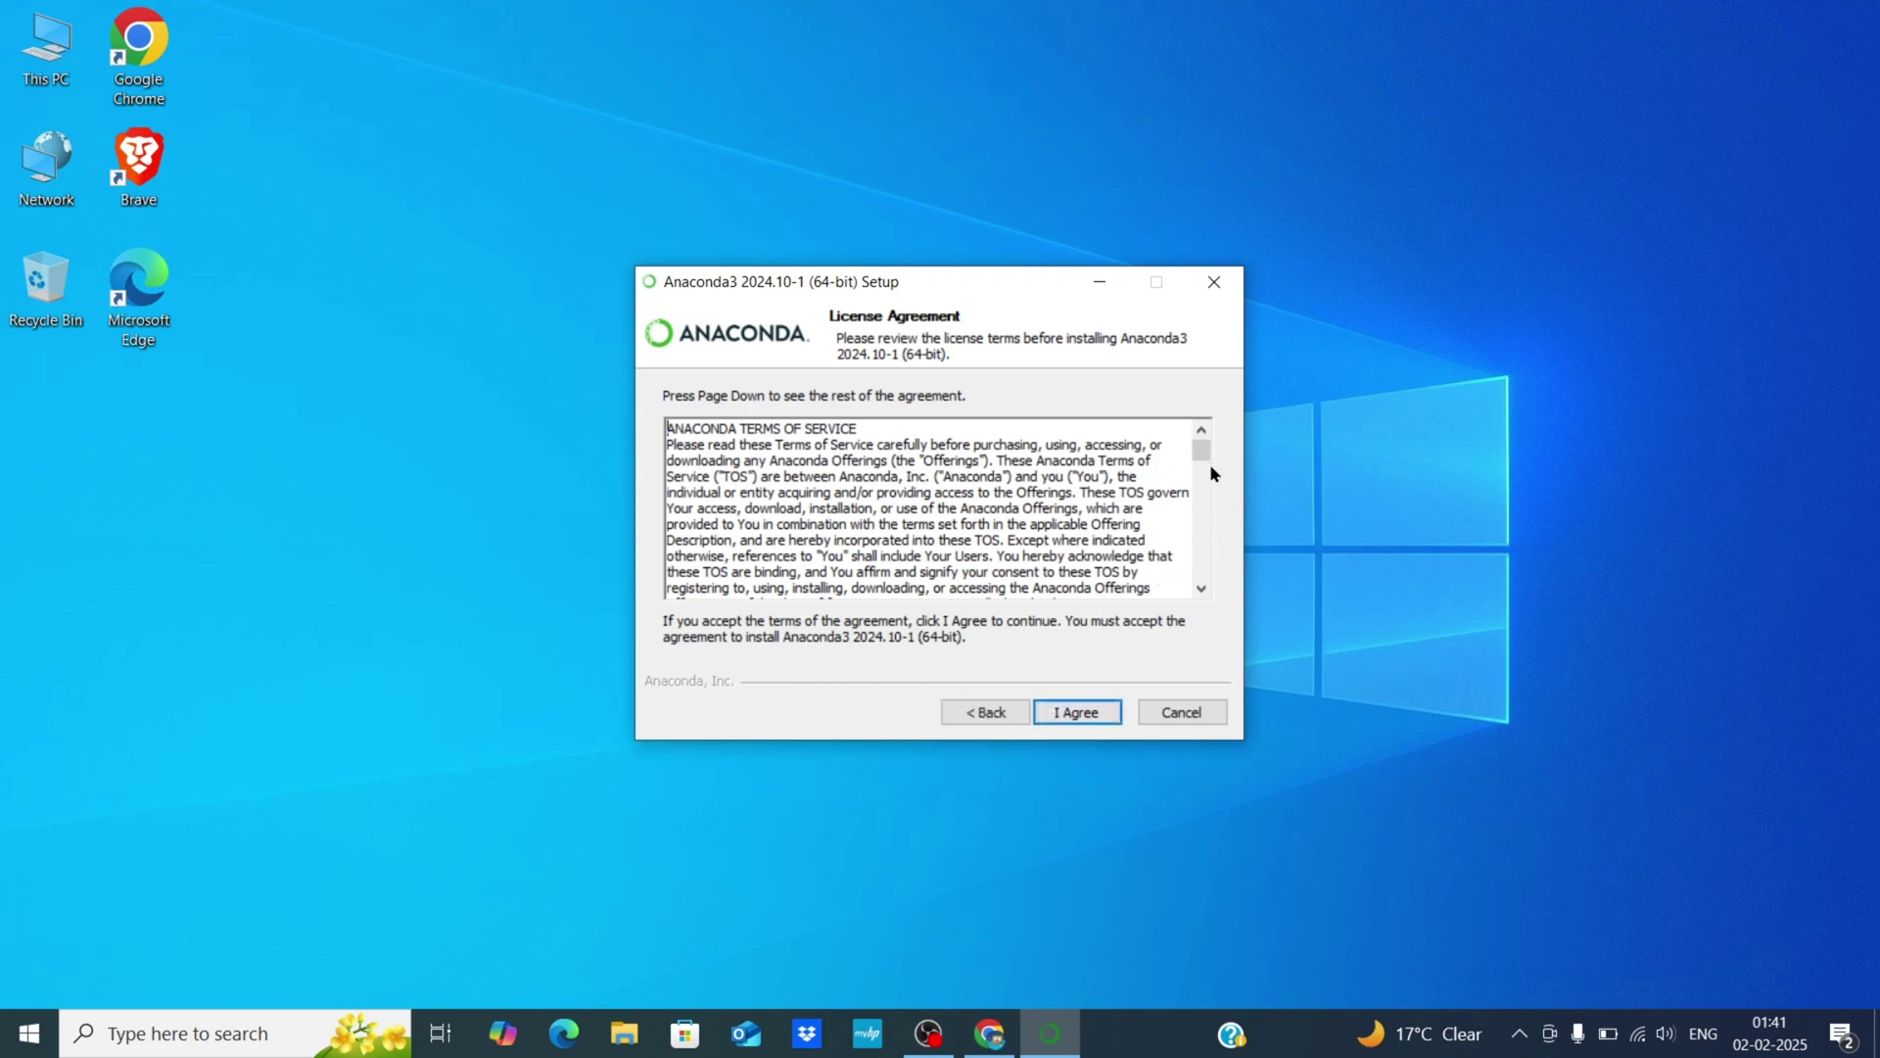
pyautogui.moveTo(1202, 452); pyautogui.dragTo(1202, 568)
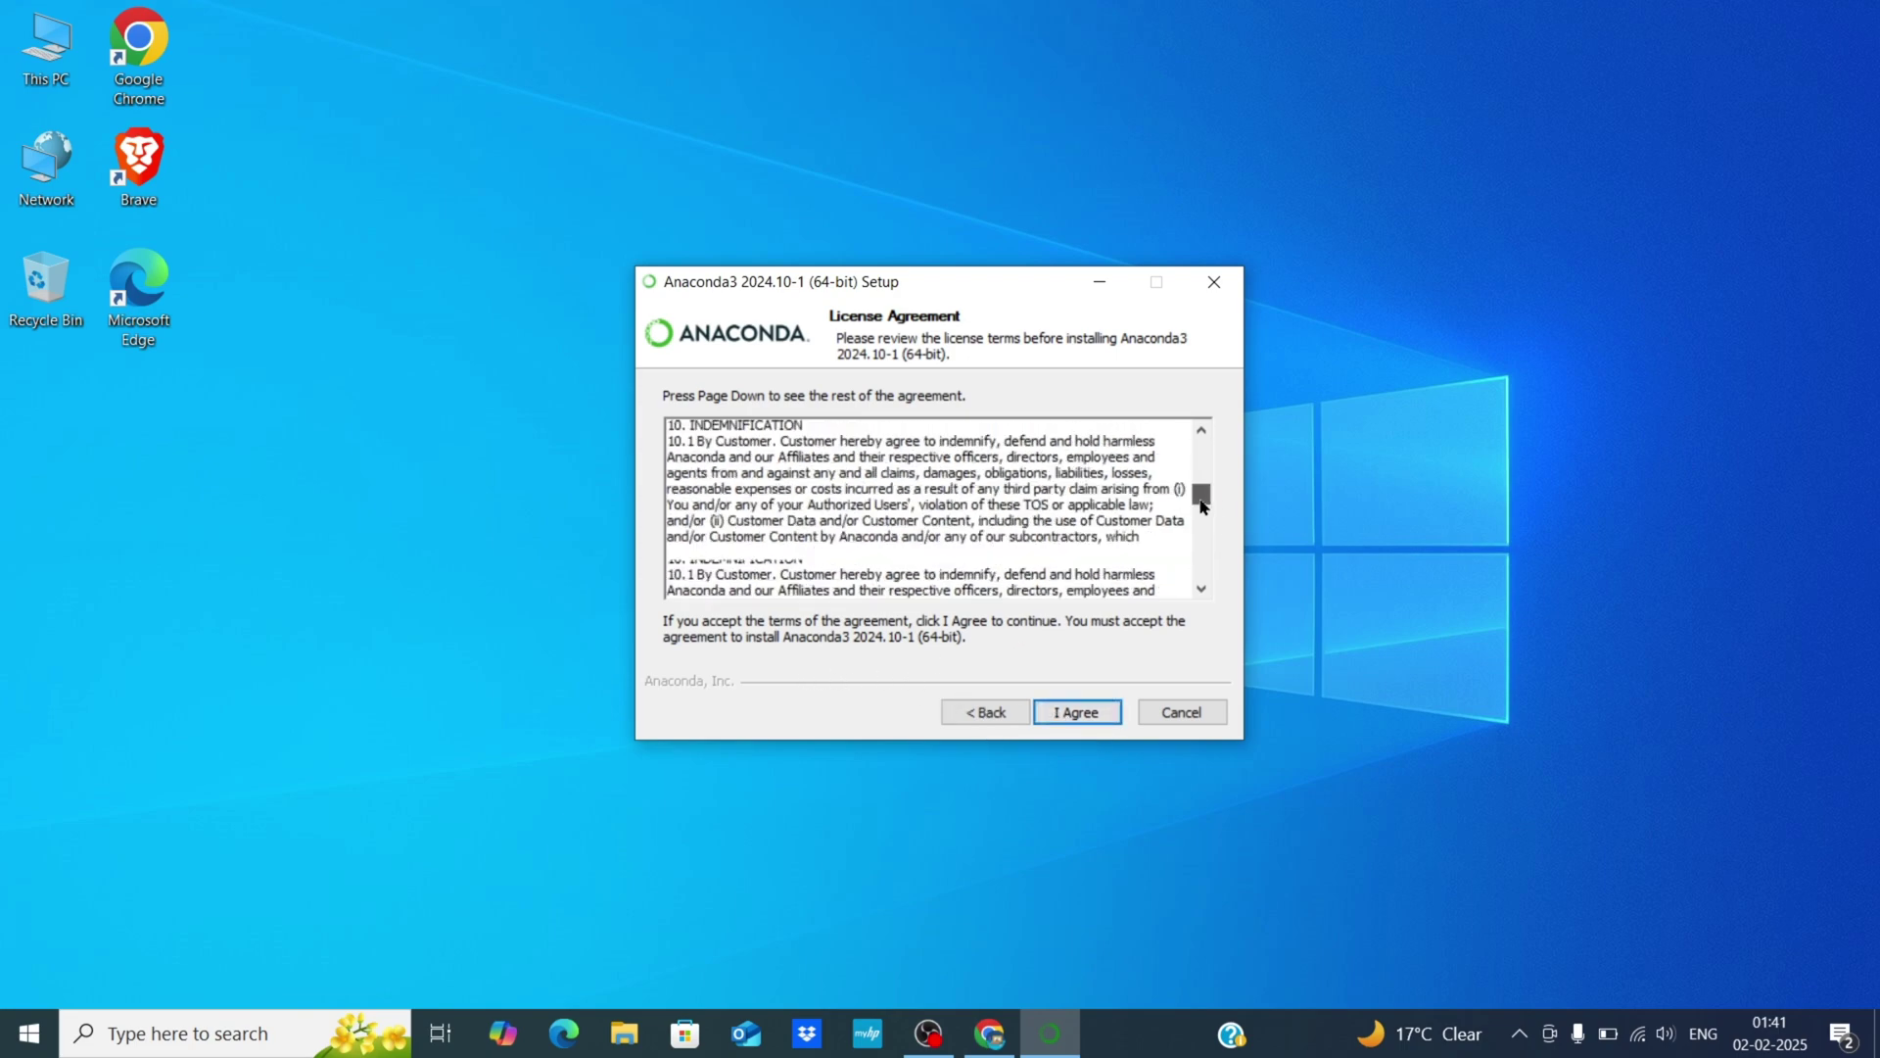
pyautogui.click(1062, 714)
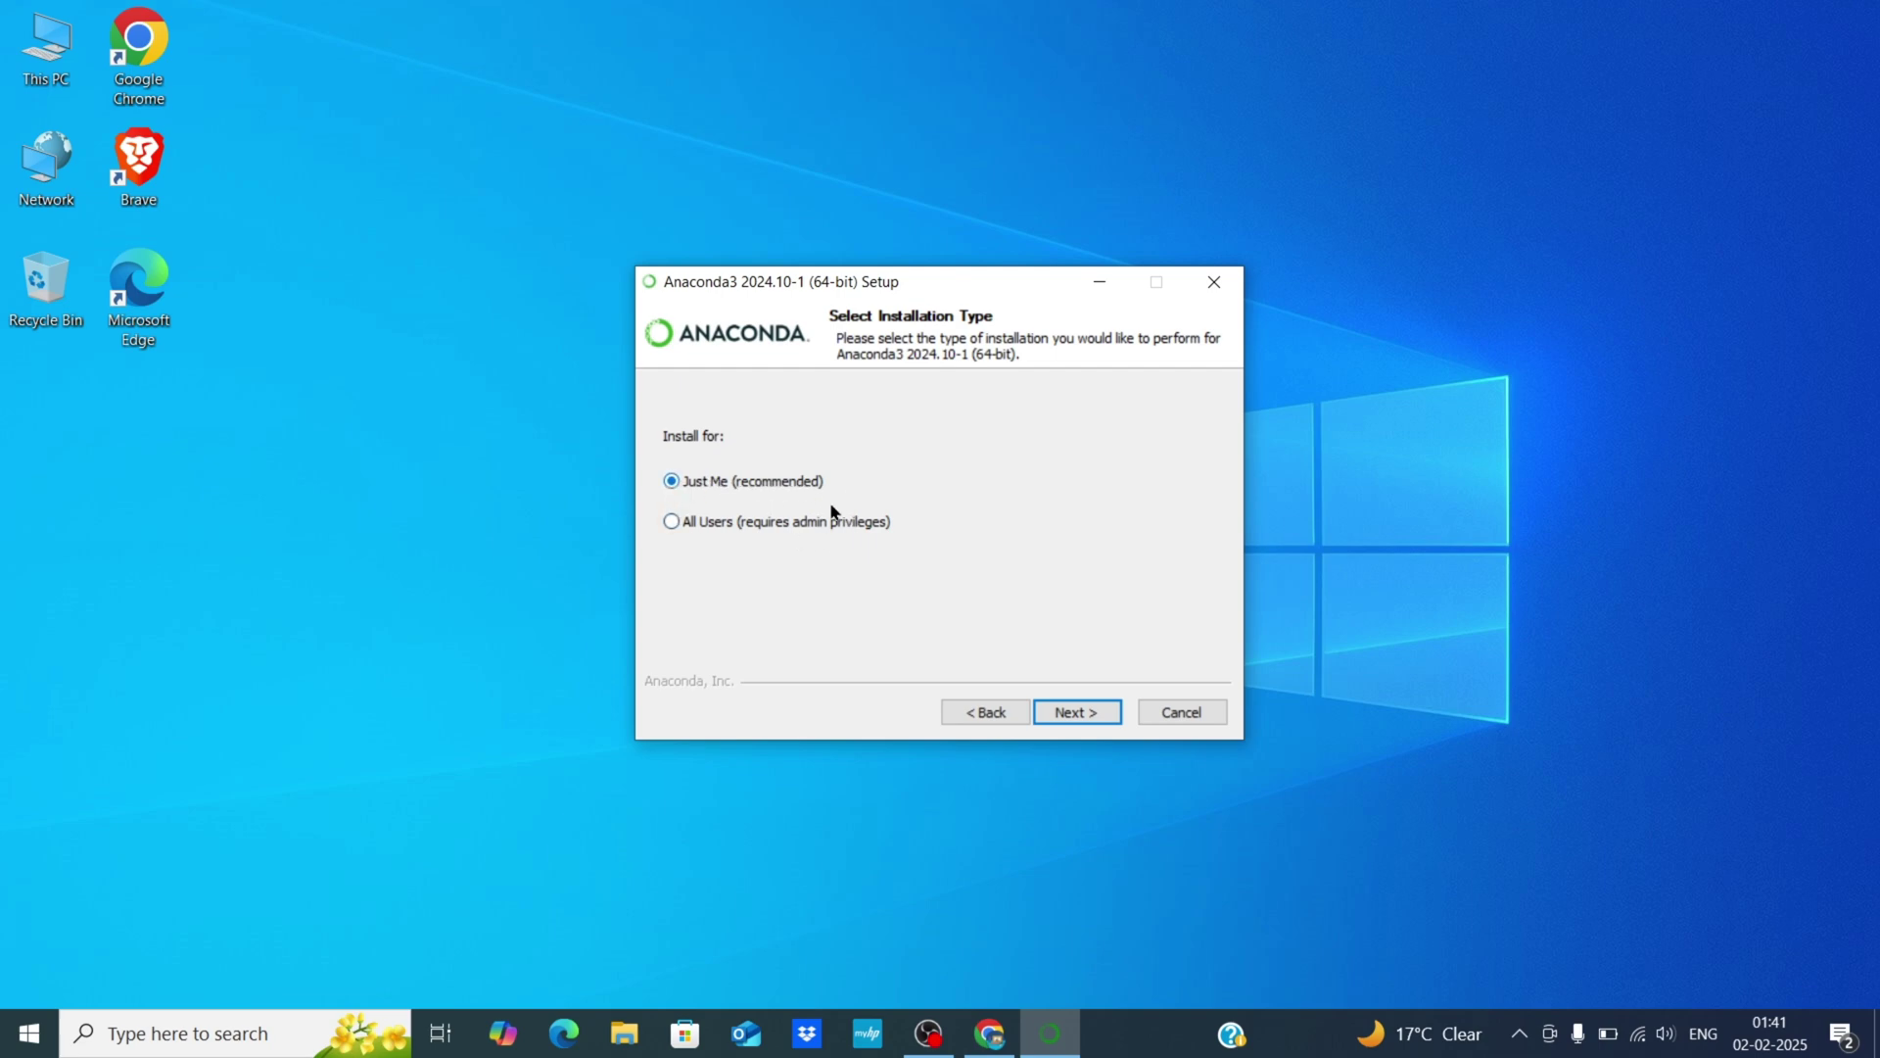
pyautogui.click(1093, 708)
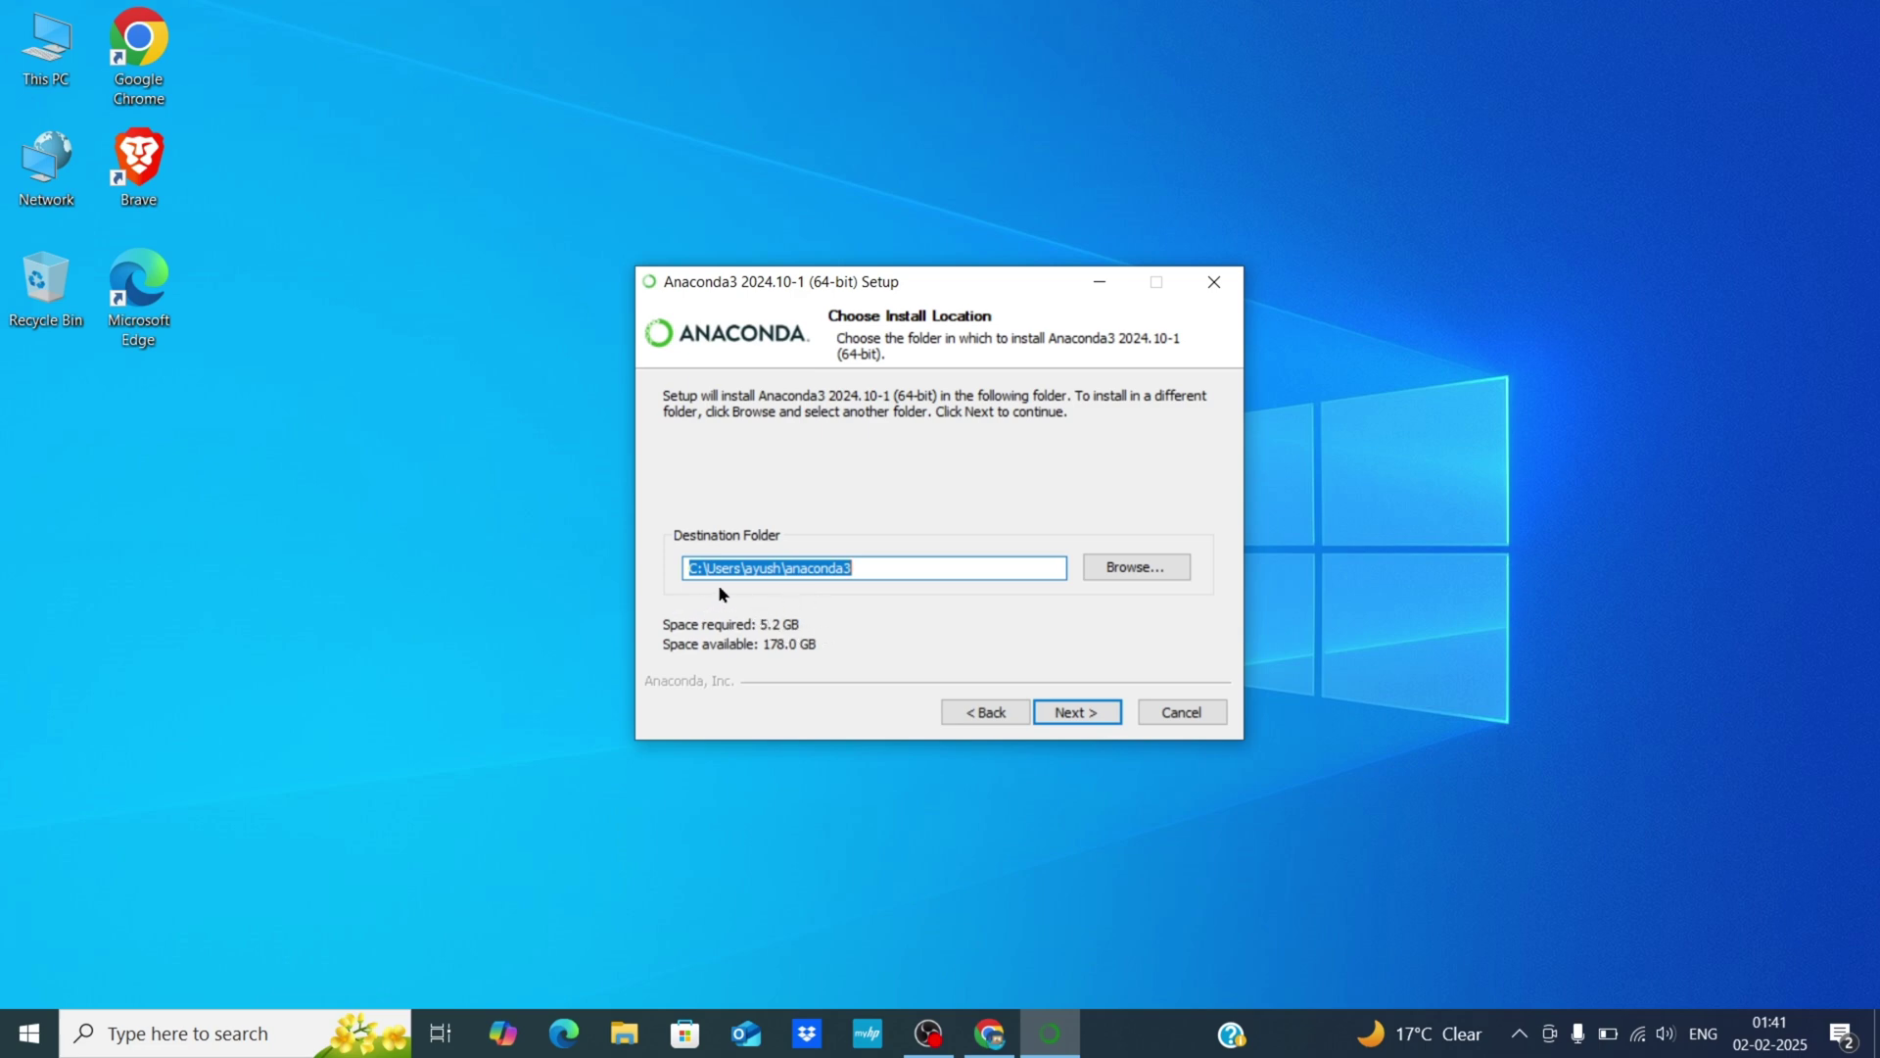
pyautogui.click(1072, 714)
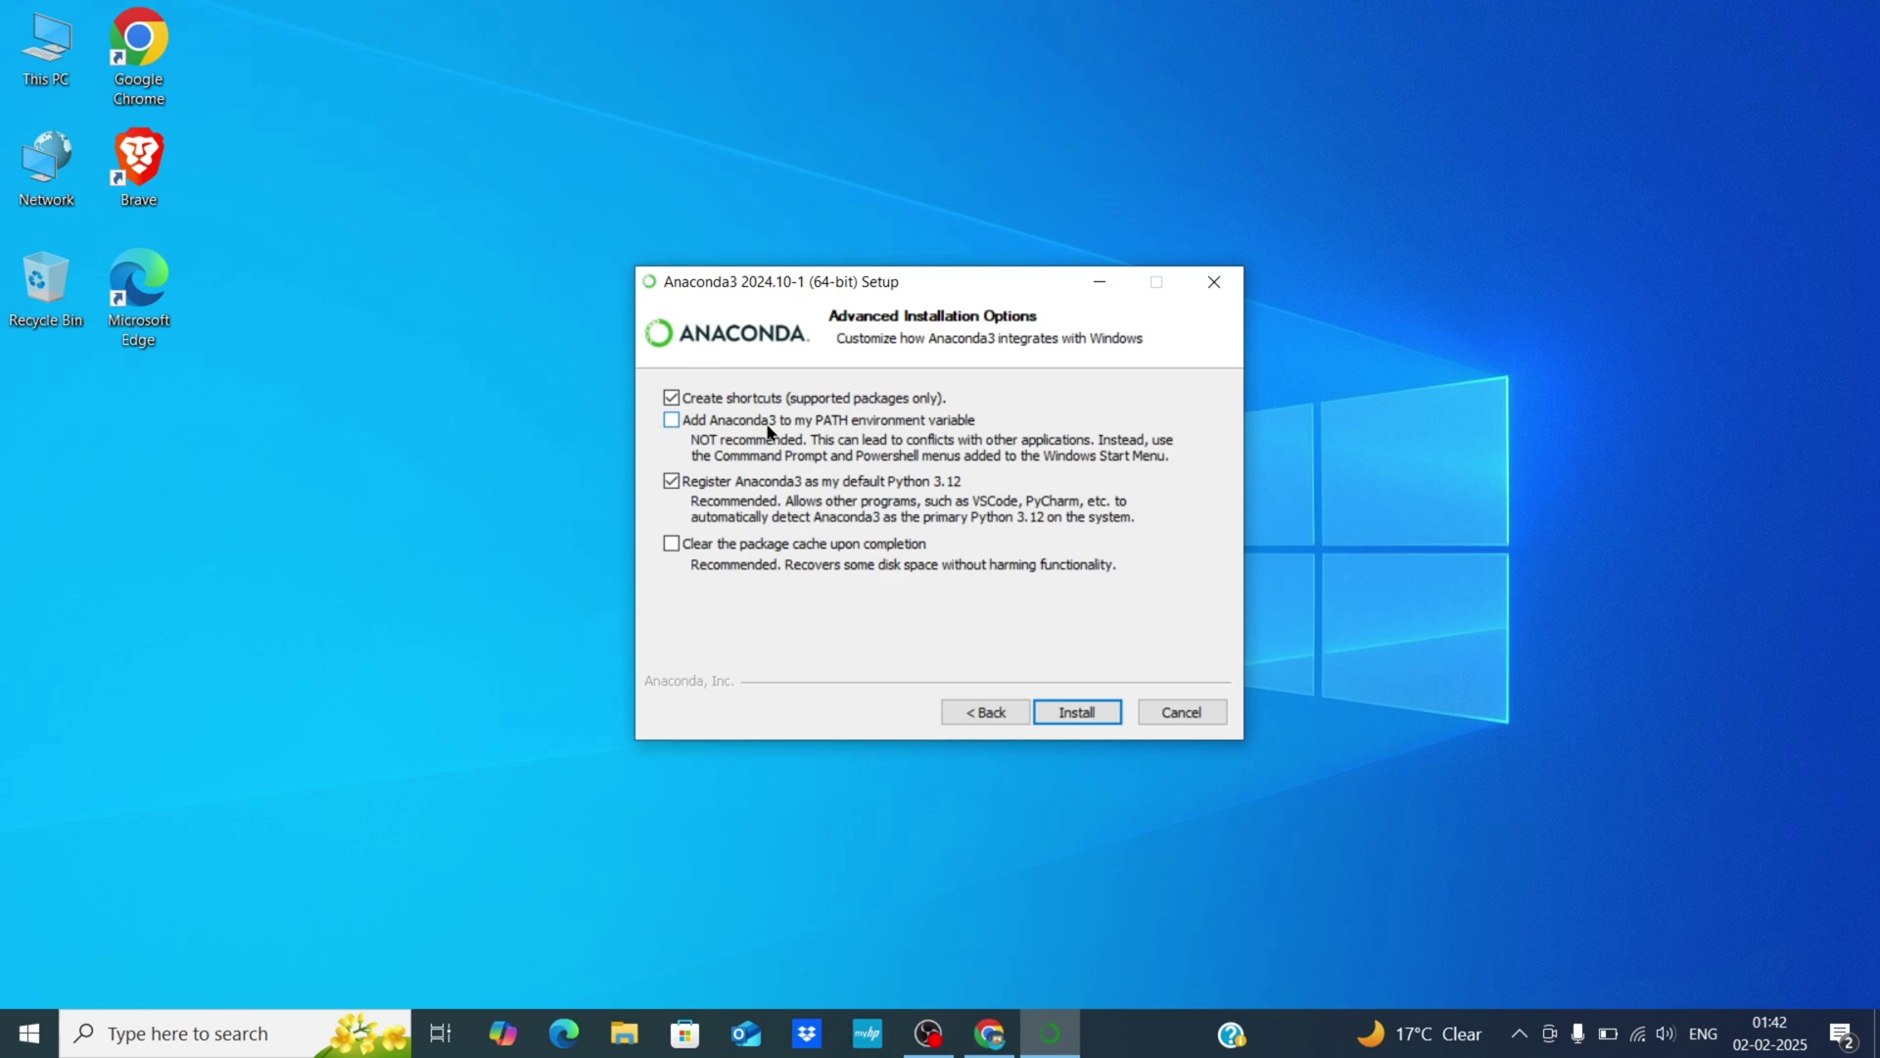
# Step: Enable 'Add Anaconda3 to my PATH environment variable' and start the installation
pyautogui.click(672, 420)
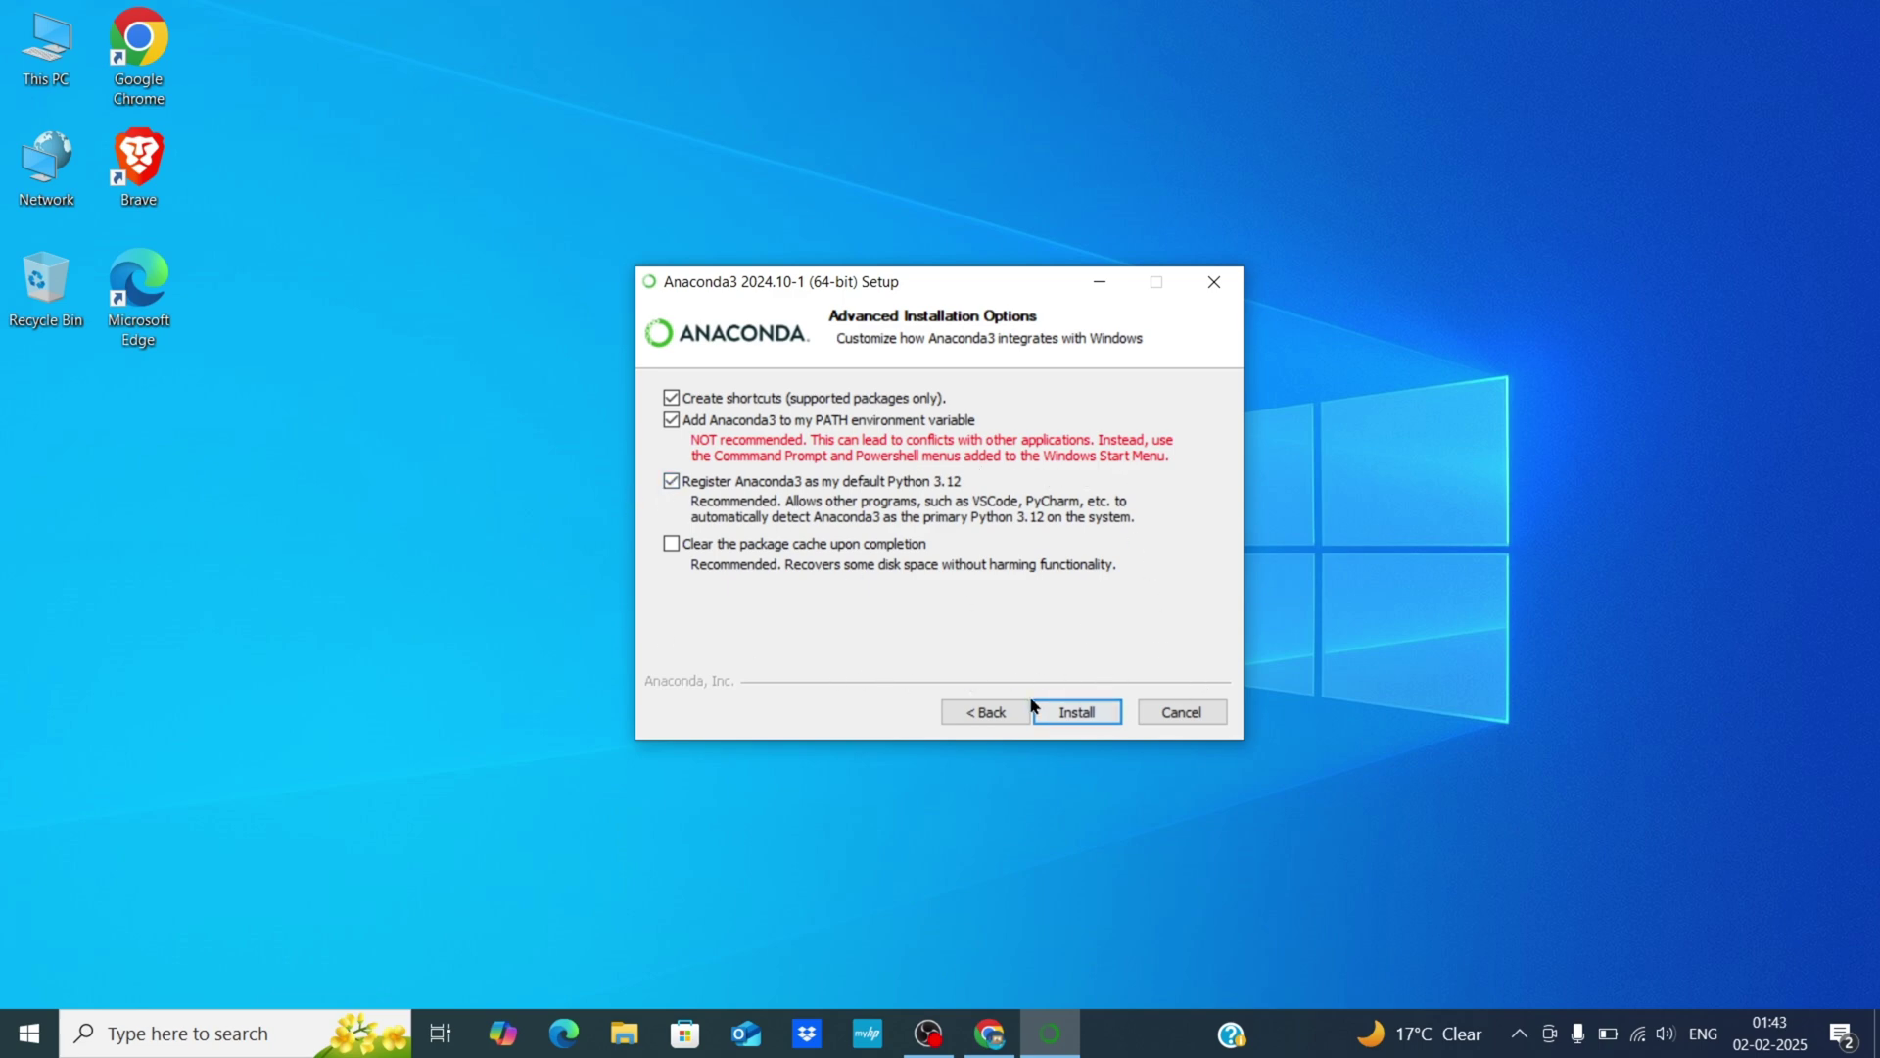
pyautogui.click(1064, 715)
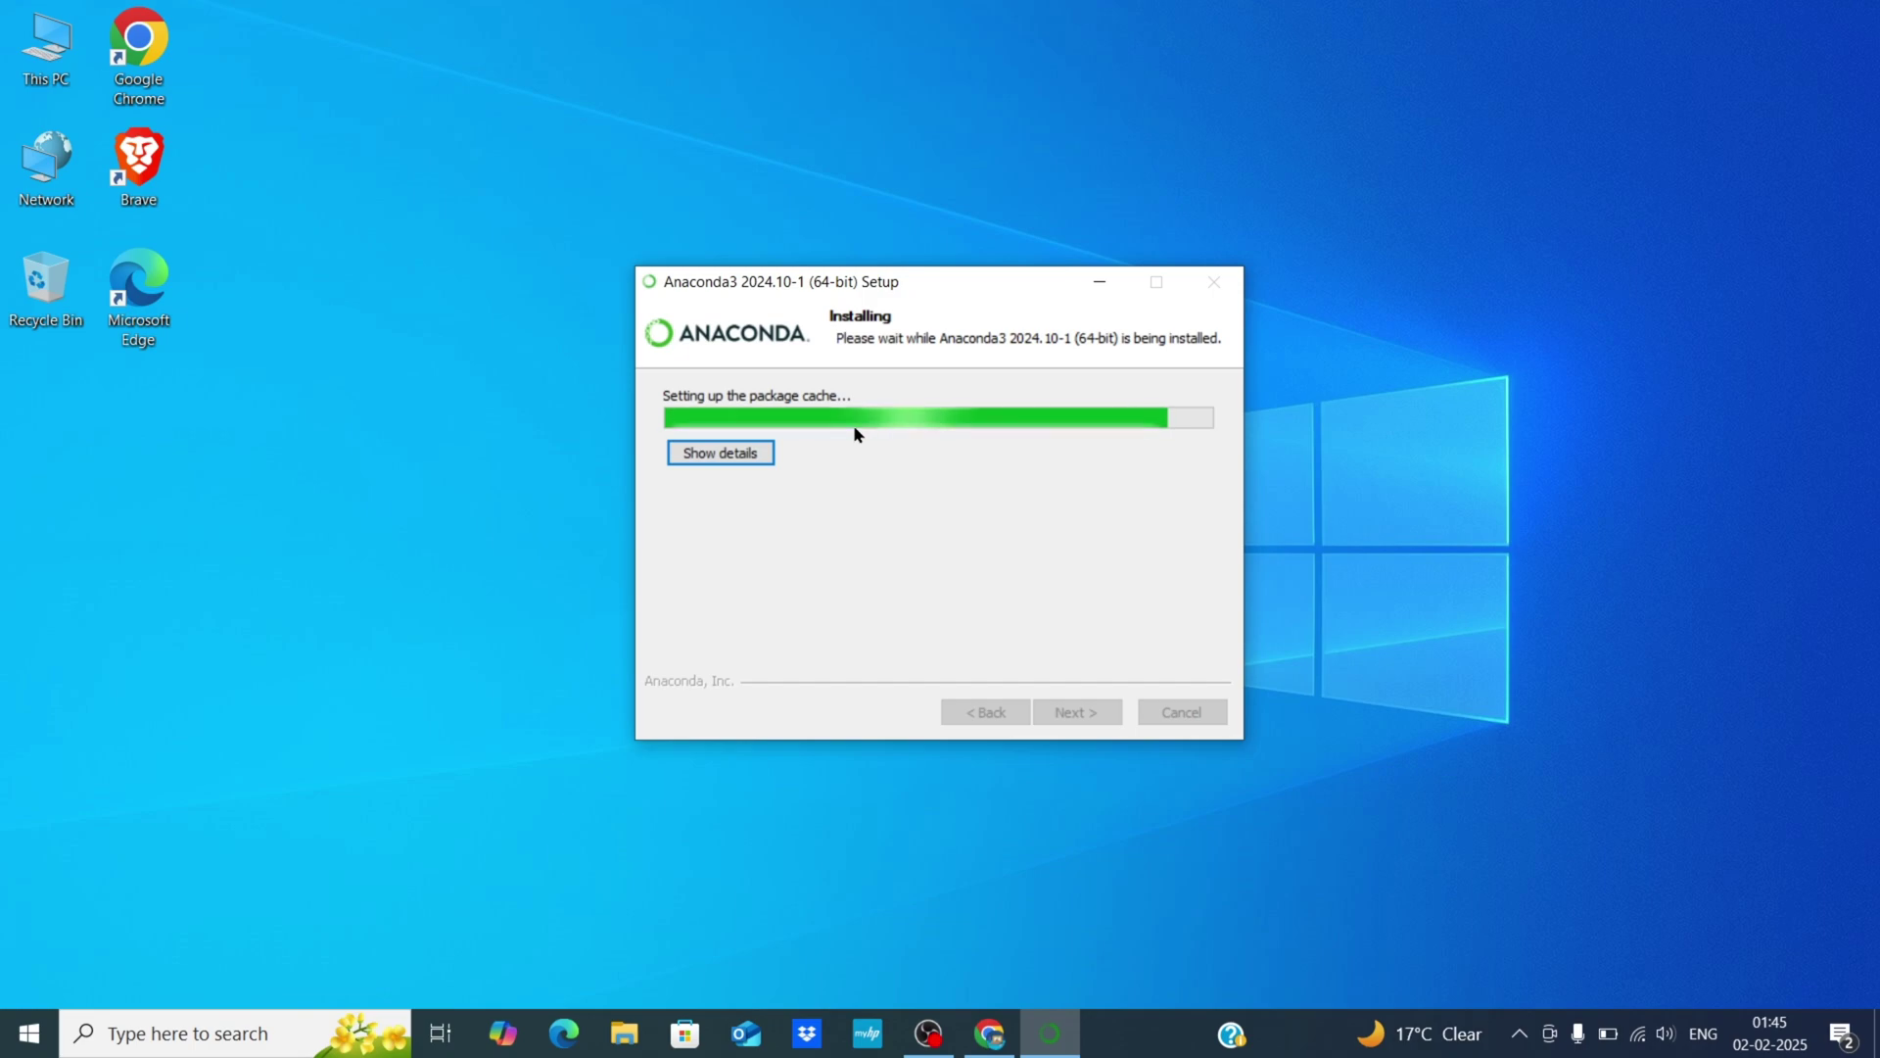
# Step: Show installation details, finish setup, and leave Launch Anaconda Navigator enabled
pyautogui.press('Return')
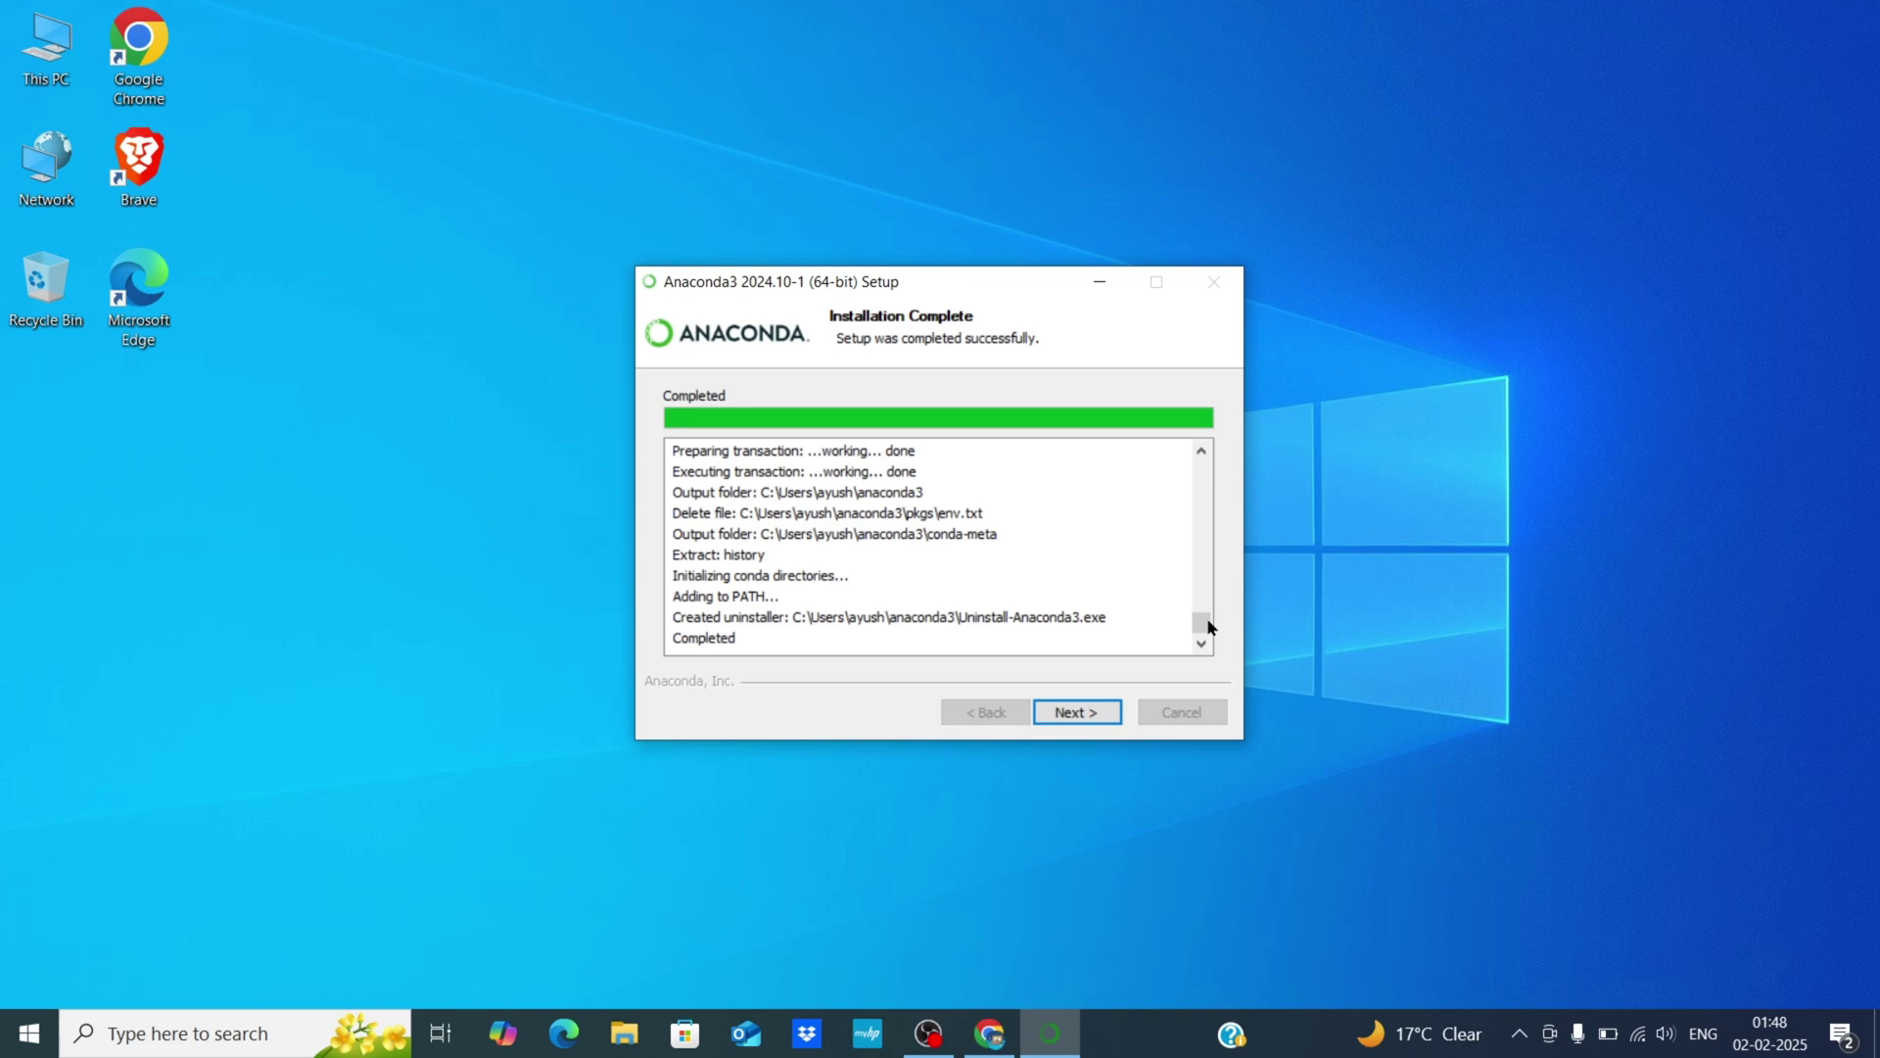
pyautogui.click(1099, 712)
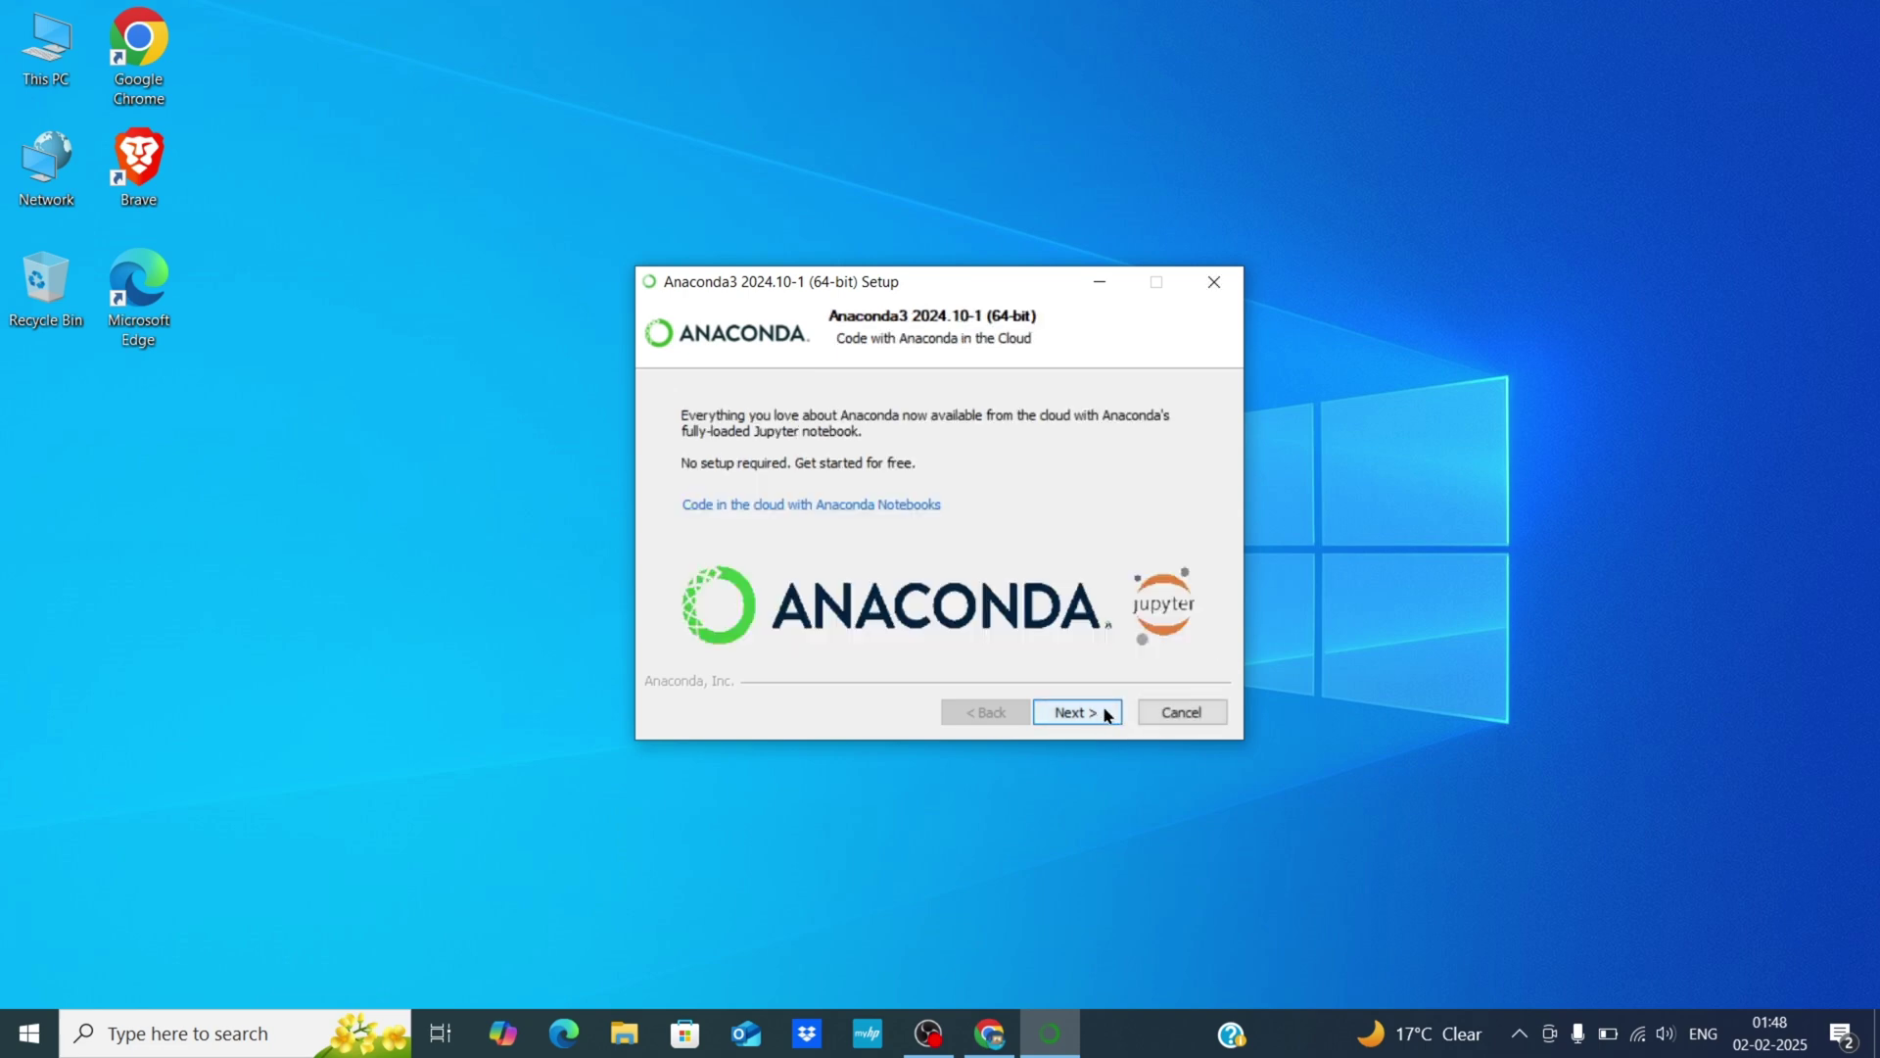
pyautogui.click(1091, 713)
pyautogui.click(1092, 712)
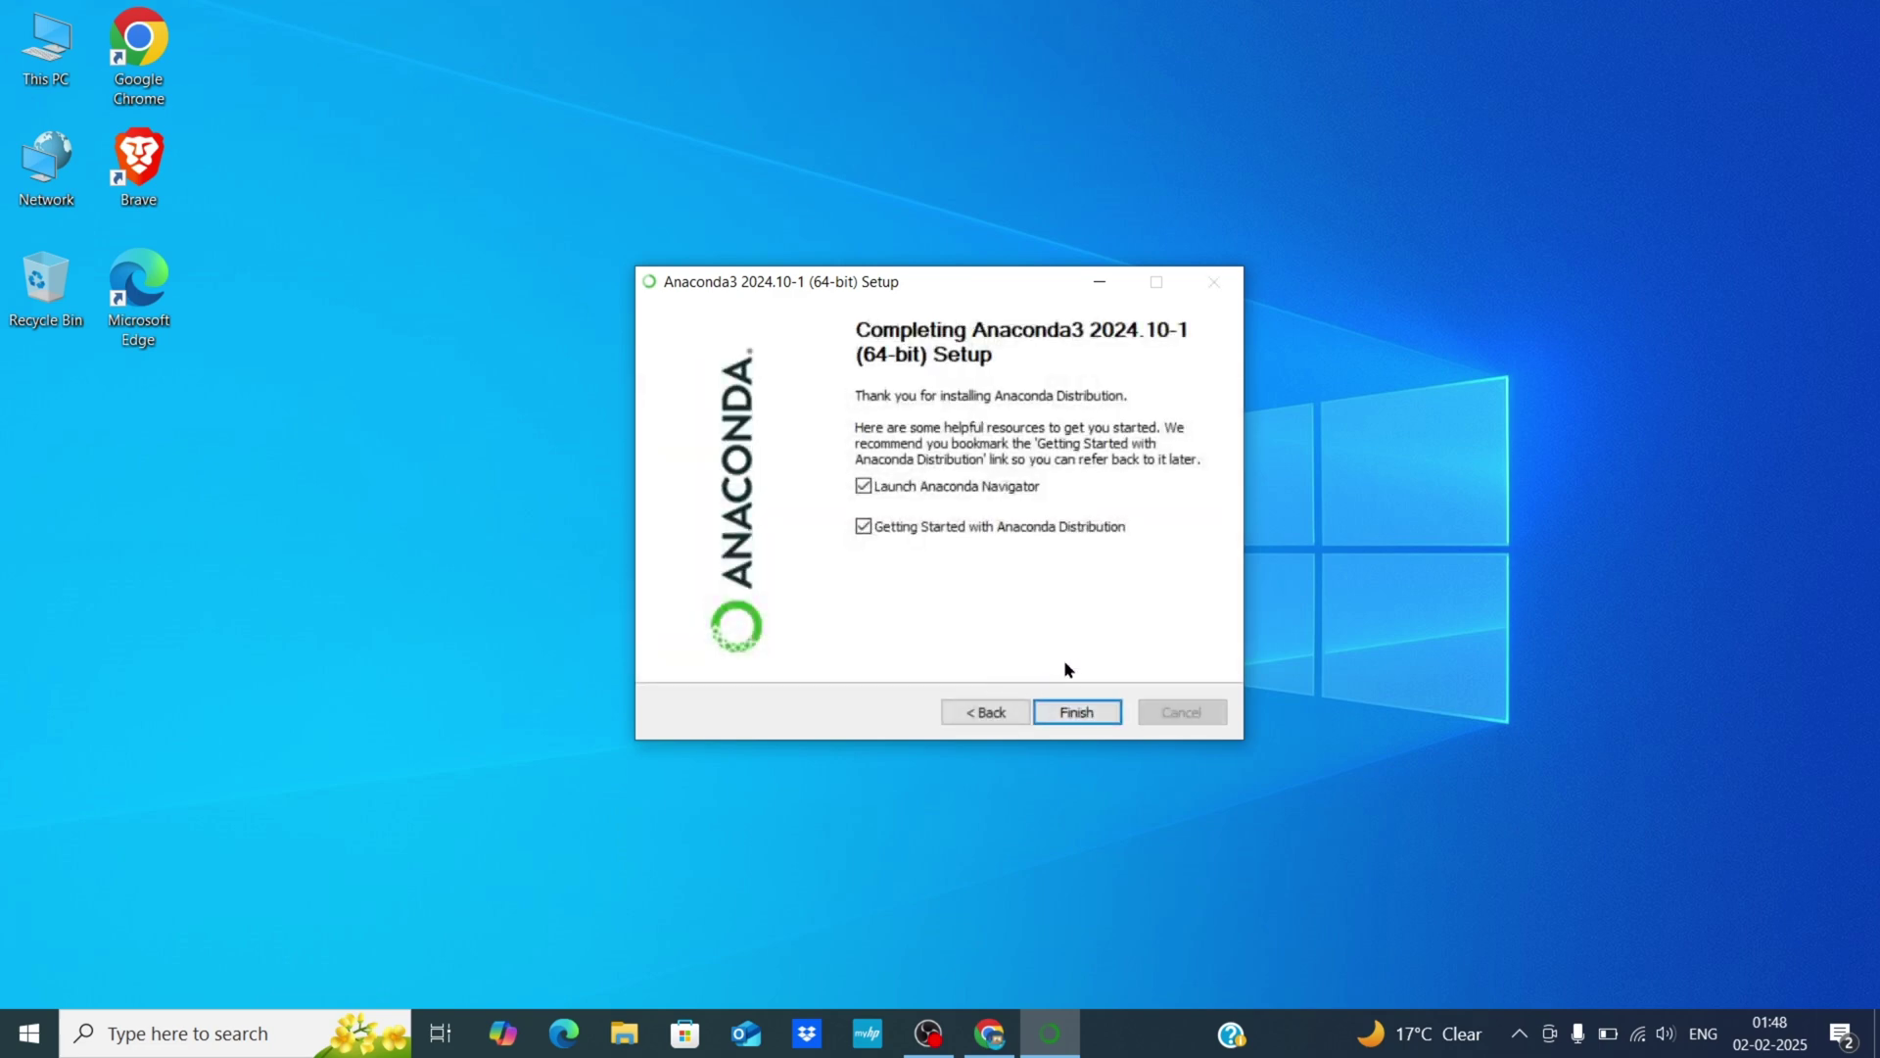
pyautogui.click(1077, 714)
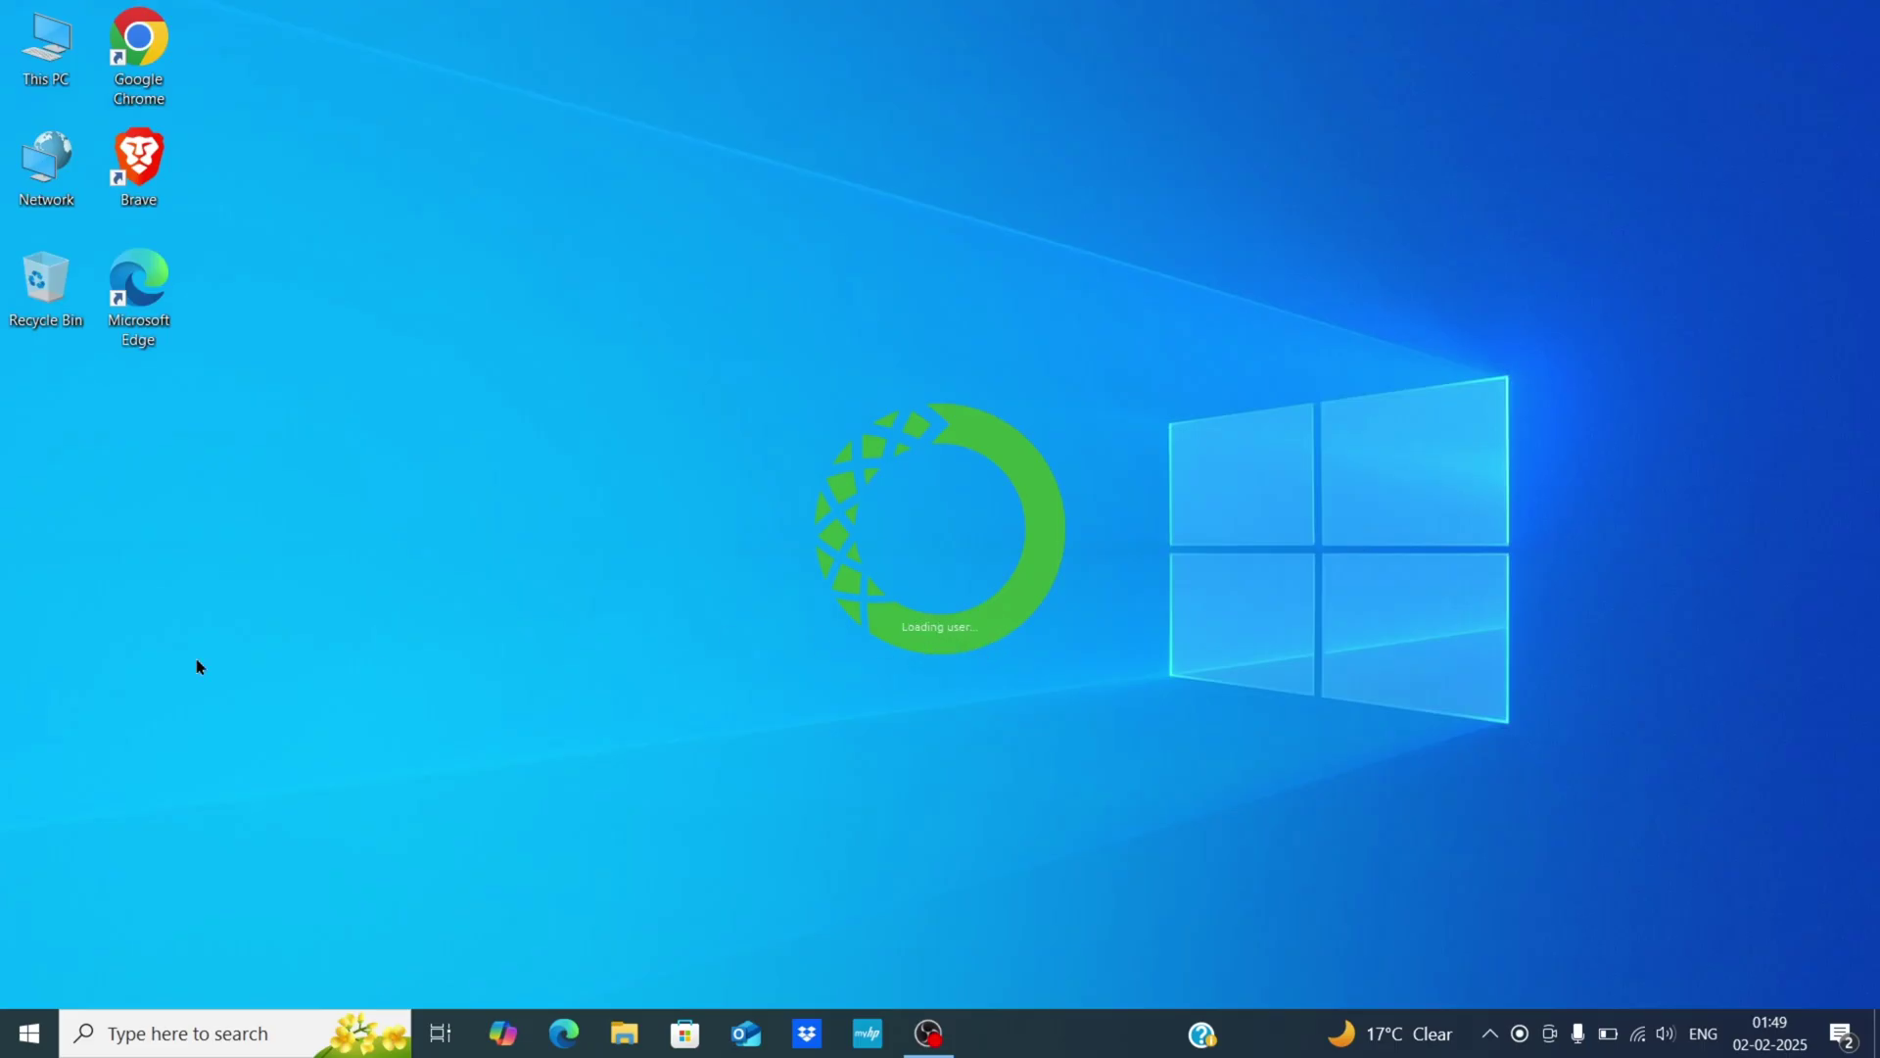
# Step: Search Windows for cmd and open the Command Prompt result
pyautogui.click(154, 1037)
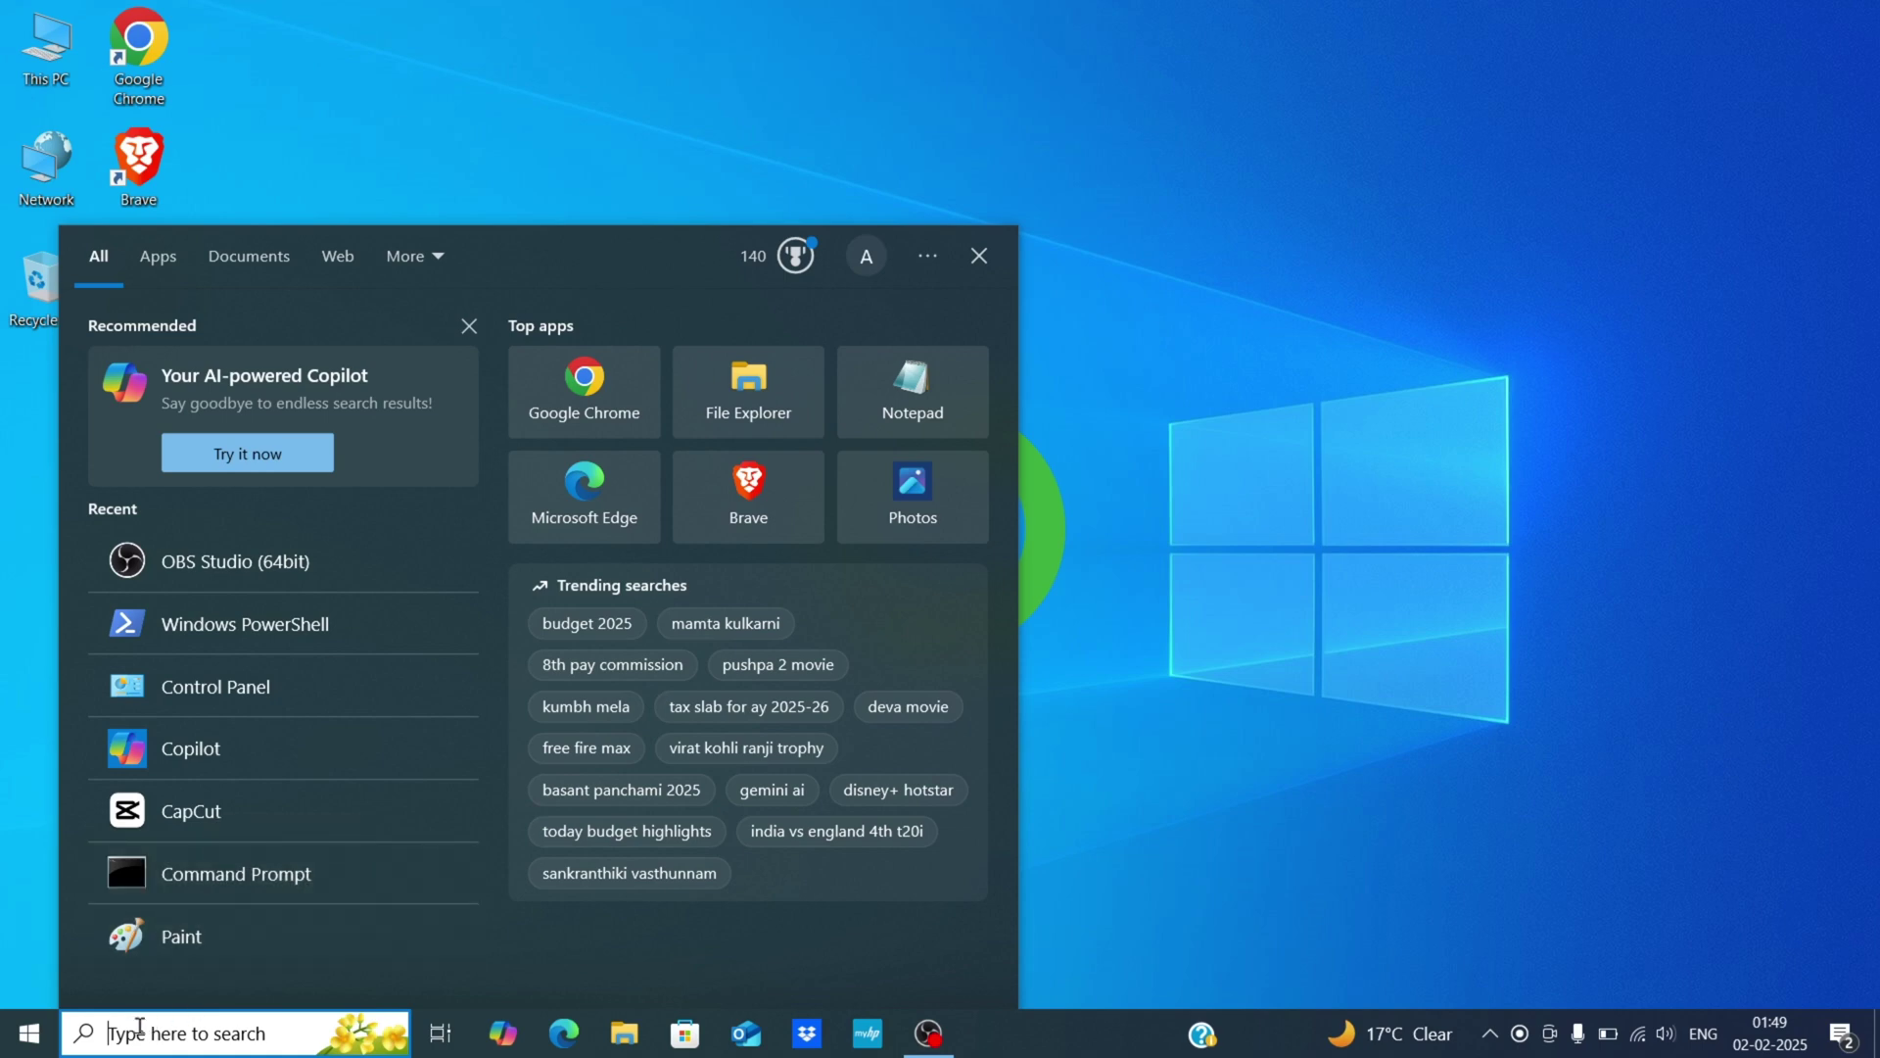
pyautogui.write('cmd')
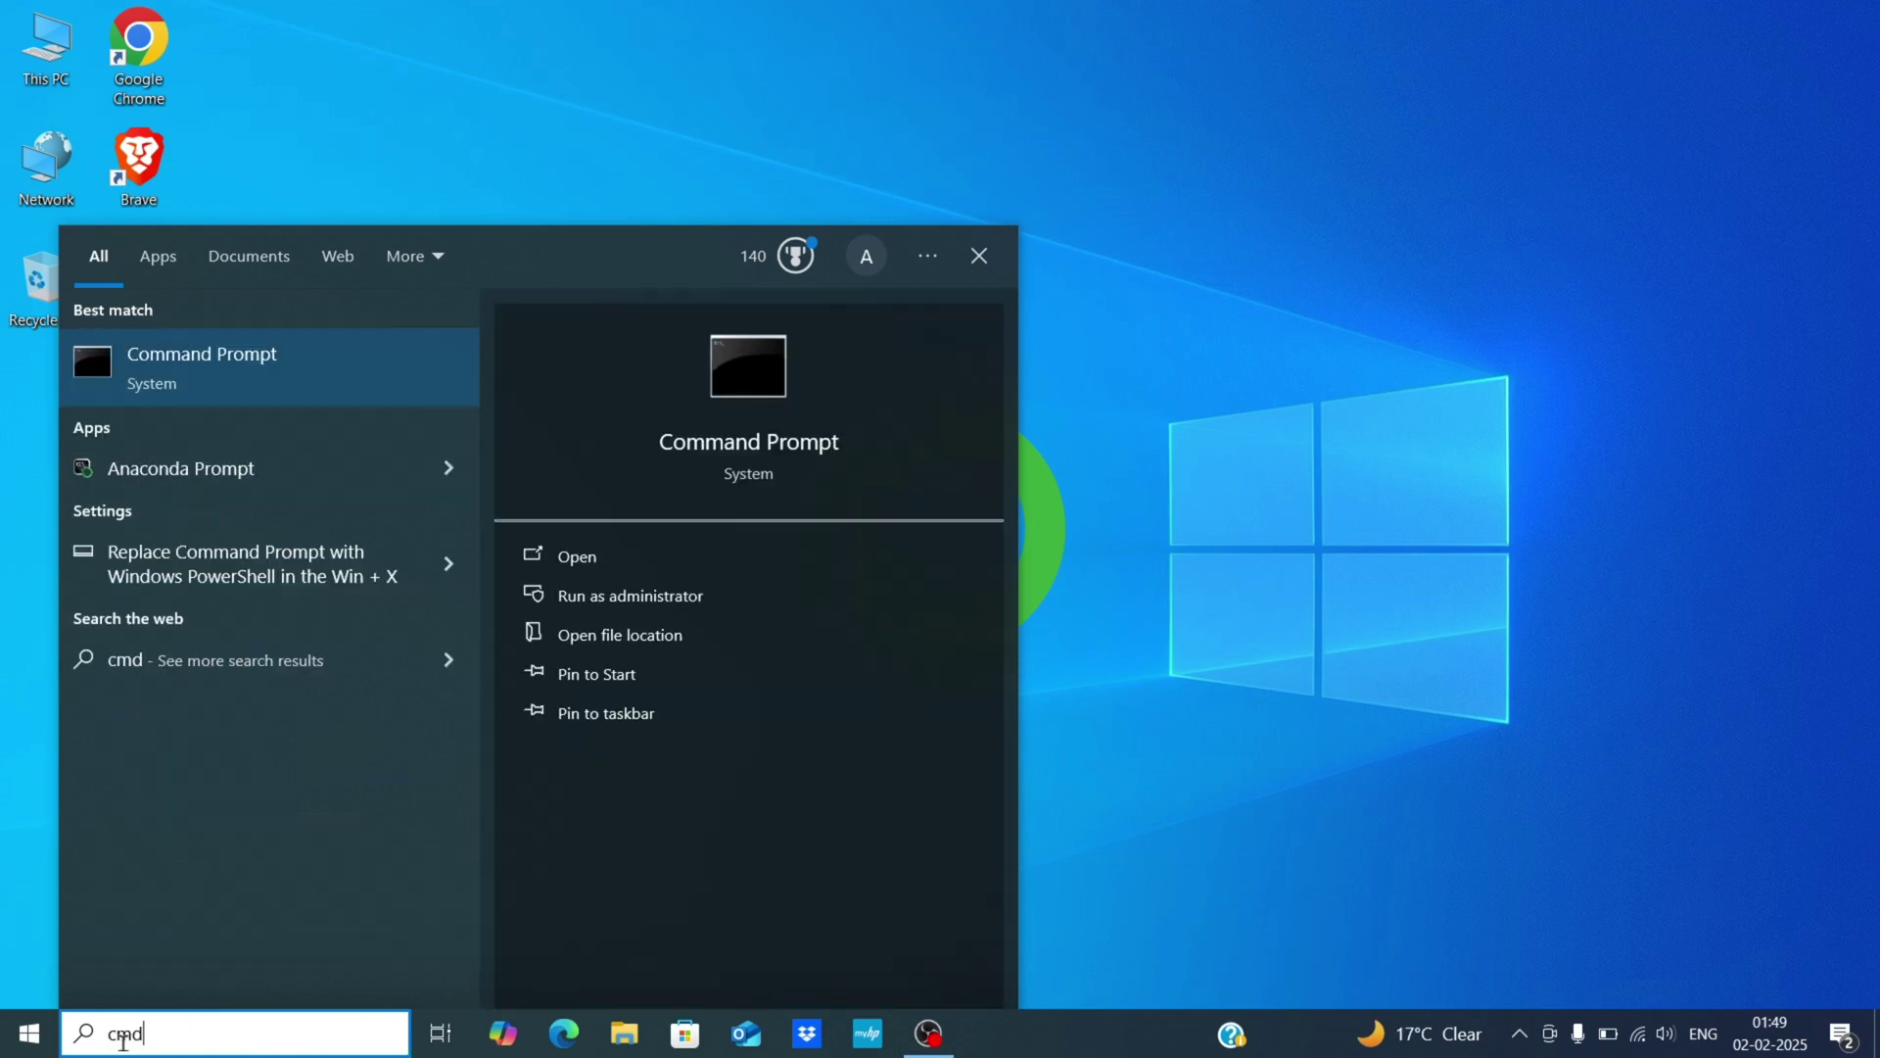
pyautogui.click(578, 557)
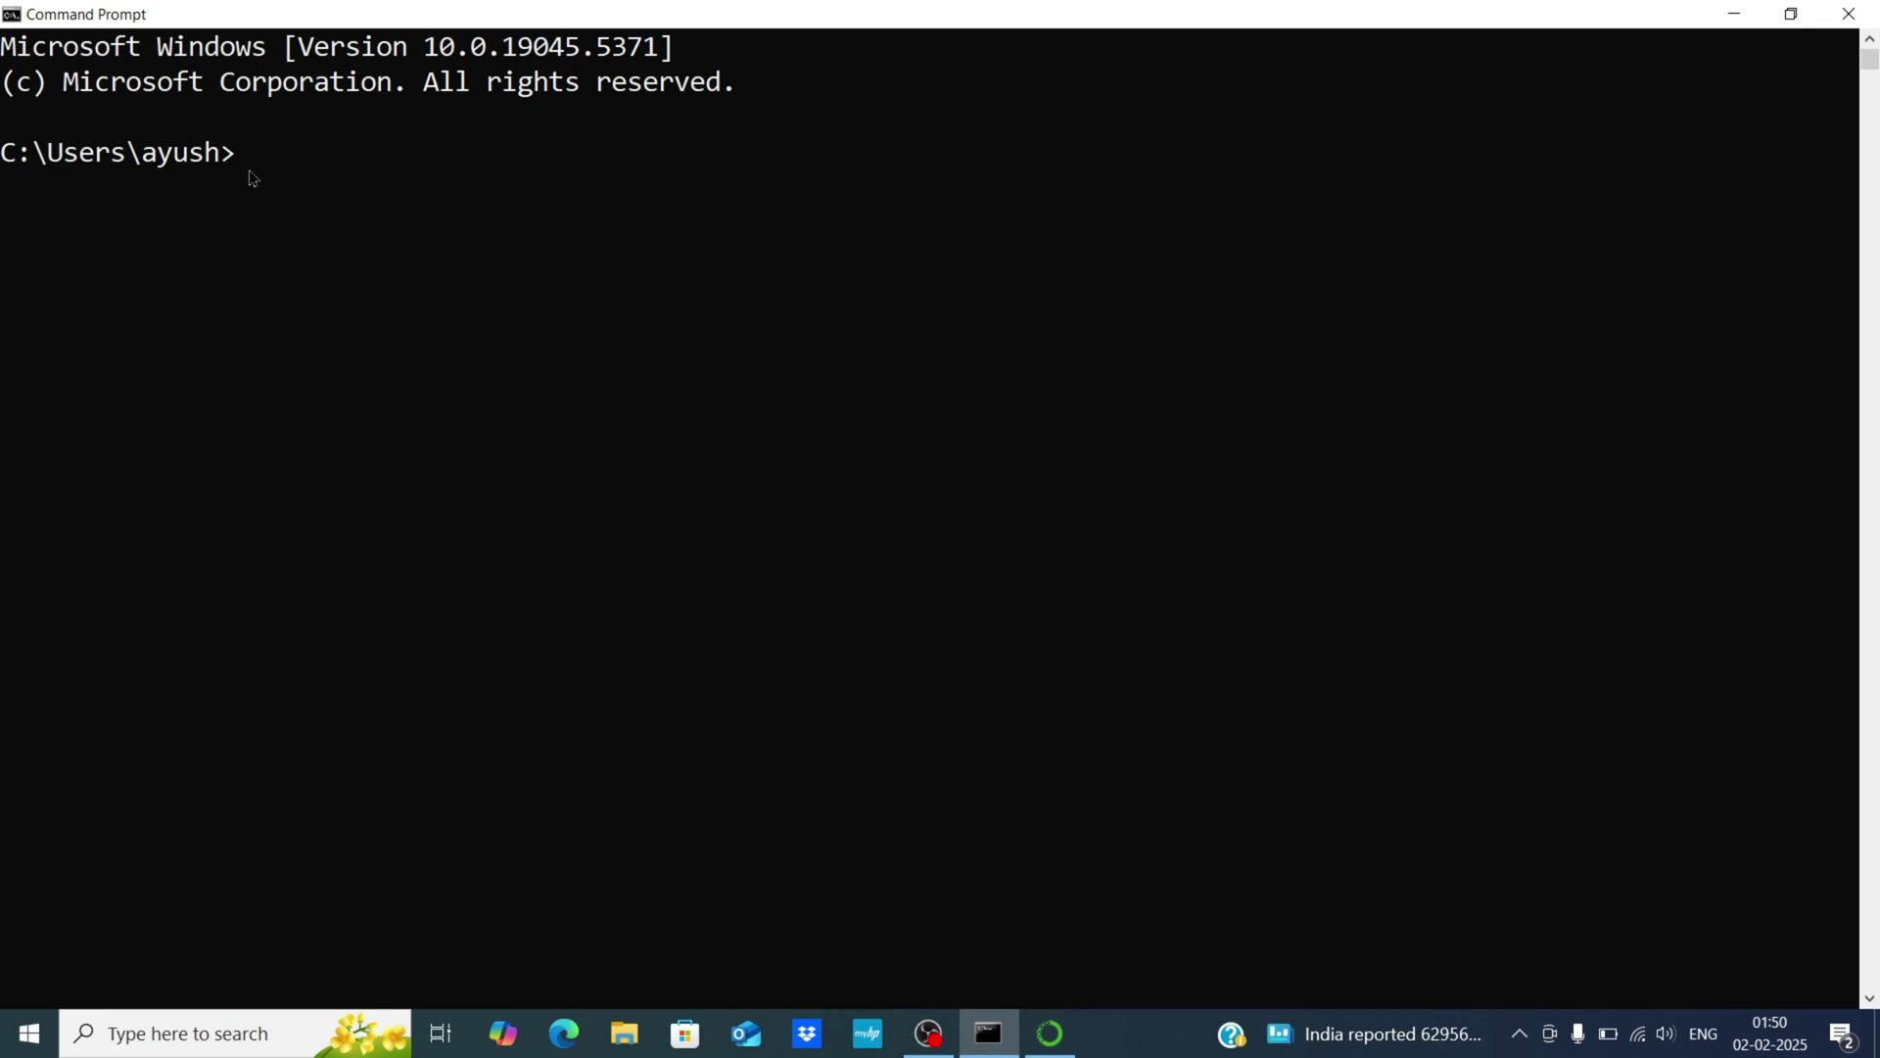
pyautogui.write('cond')
pyautogui.write('a --v')
pyautogui.write('ers')
pyautogui.write('ion')
# Step: Run conda --version, confirm conda 24.9.2, close the terminal, and reopen Windows search
pyautogui.press('Return')
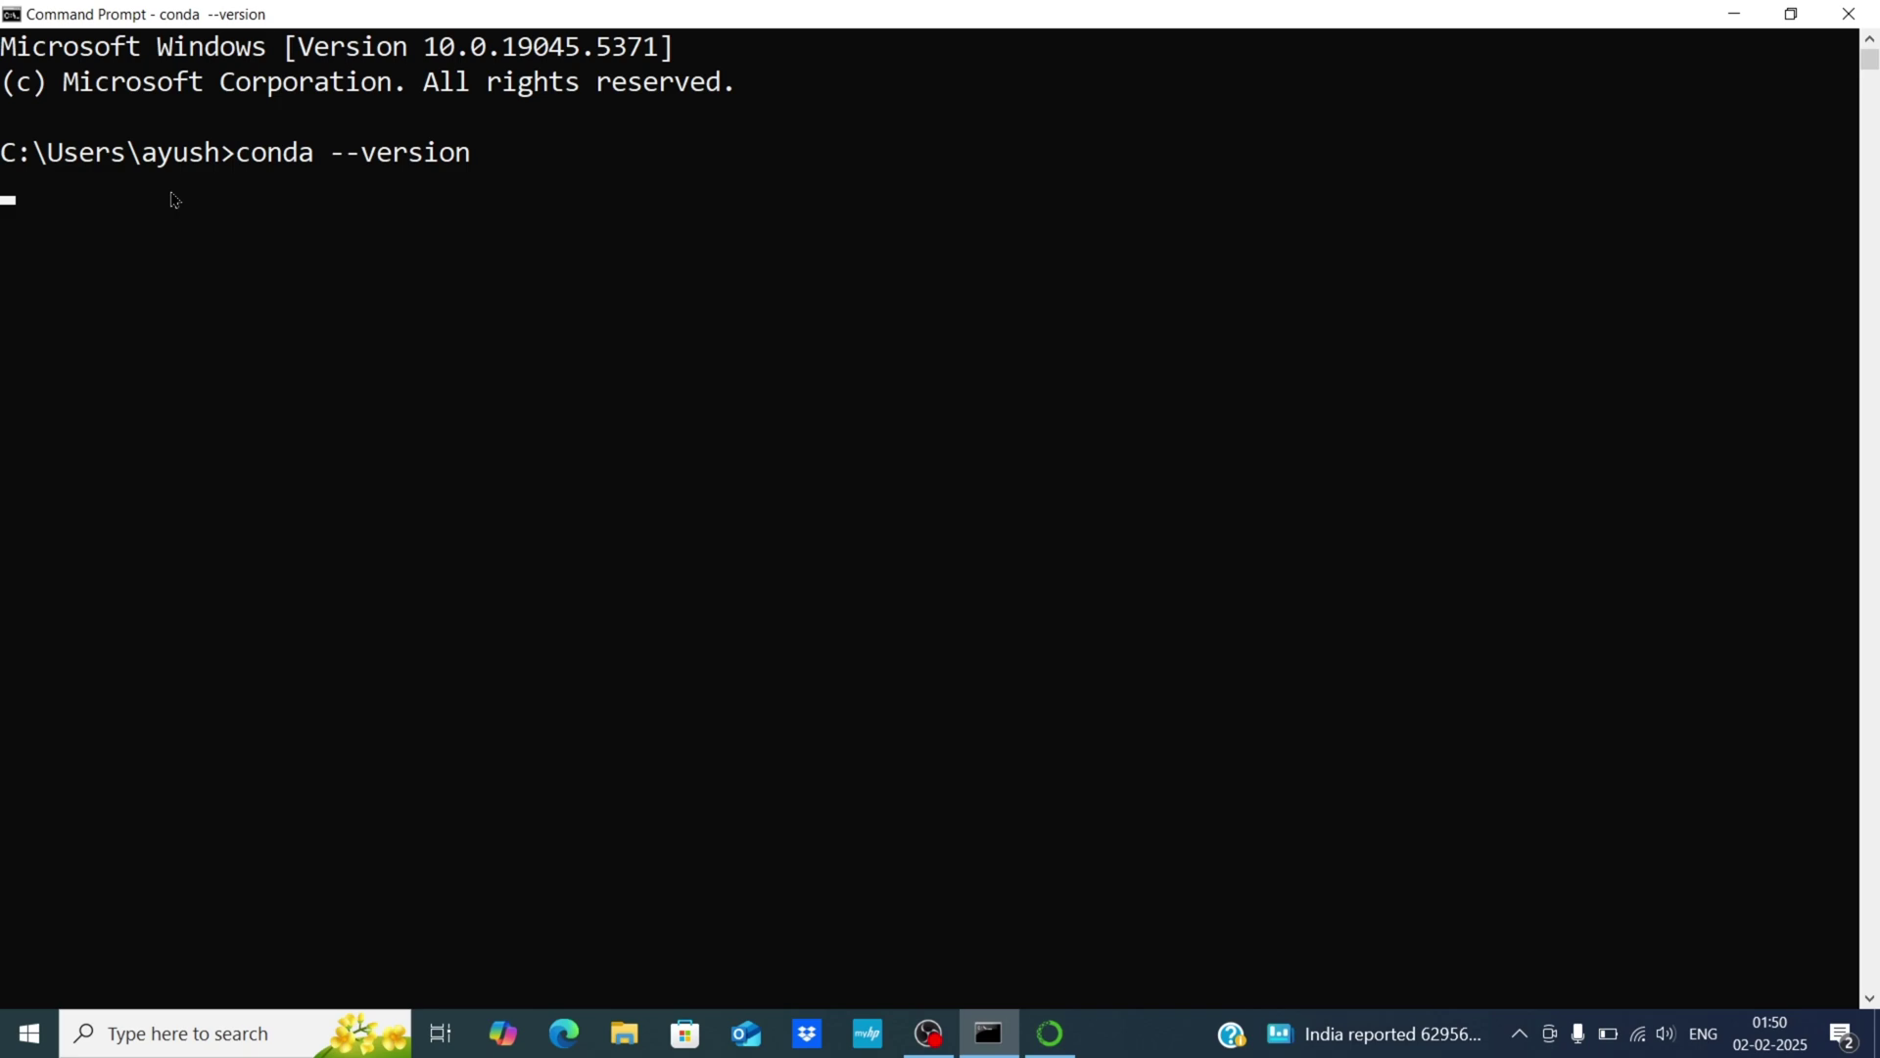
pyautogui.moveTo(4, 196); pyautogui.dragTo(182, 212)
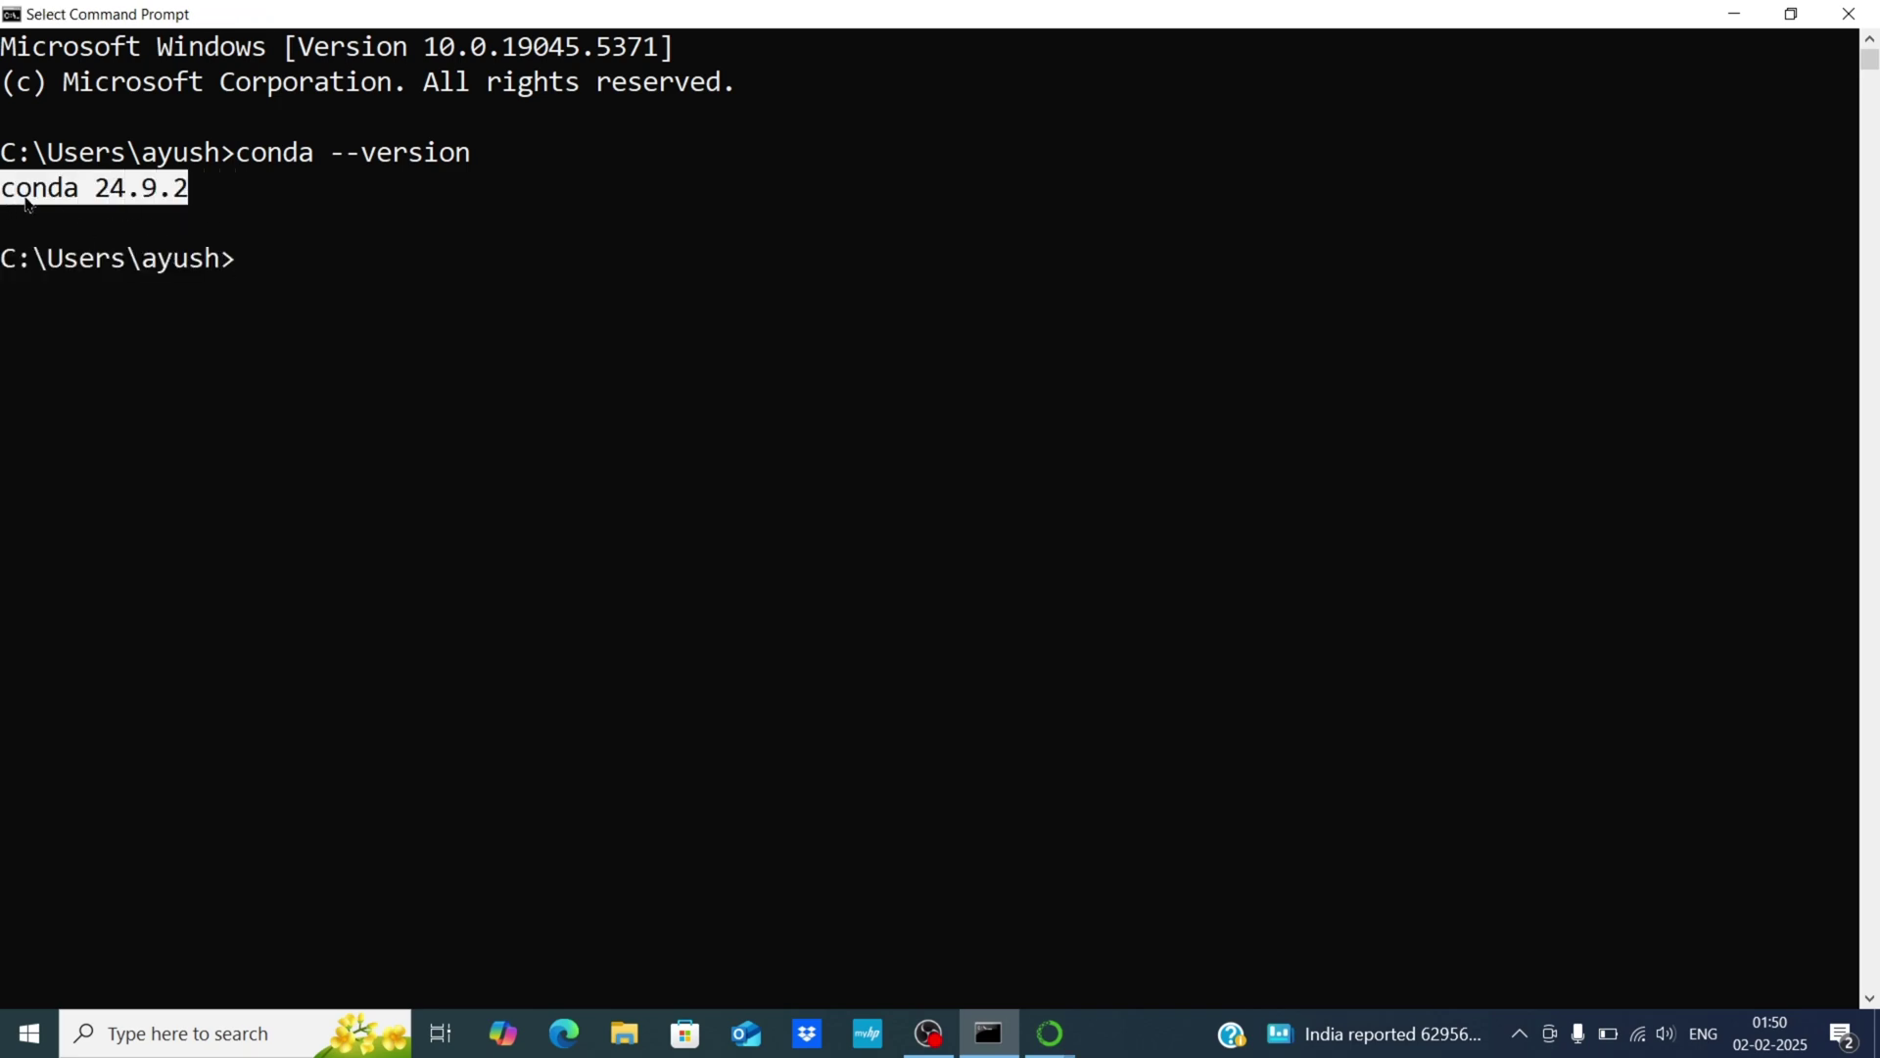
pyautogui.click(1847, 18)
pyautogui.click(109, 1032)
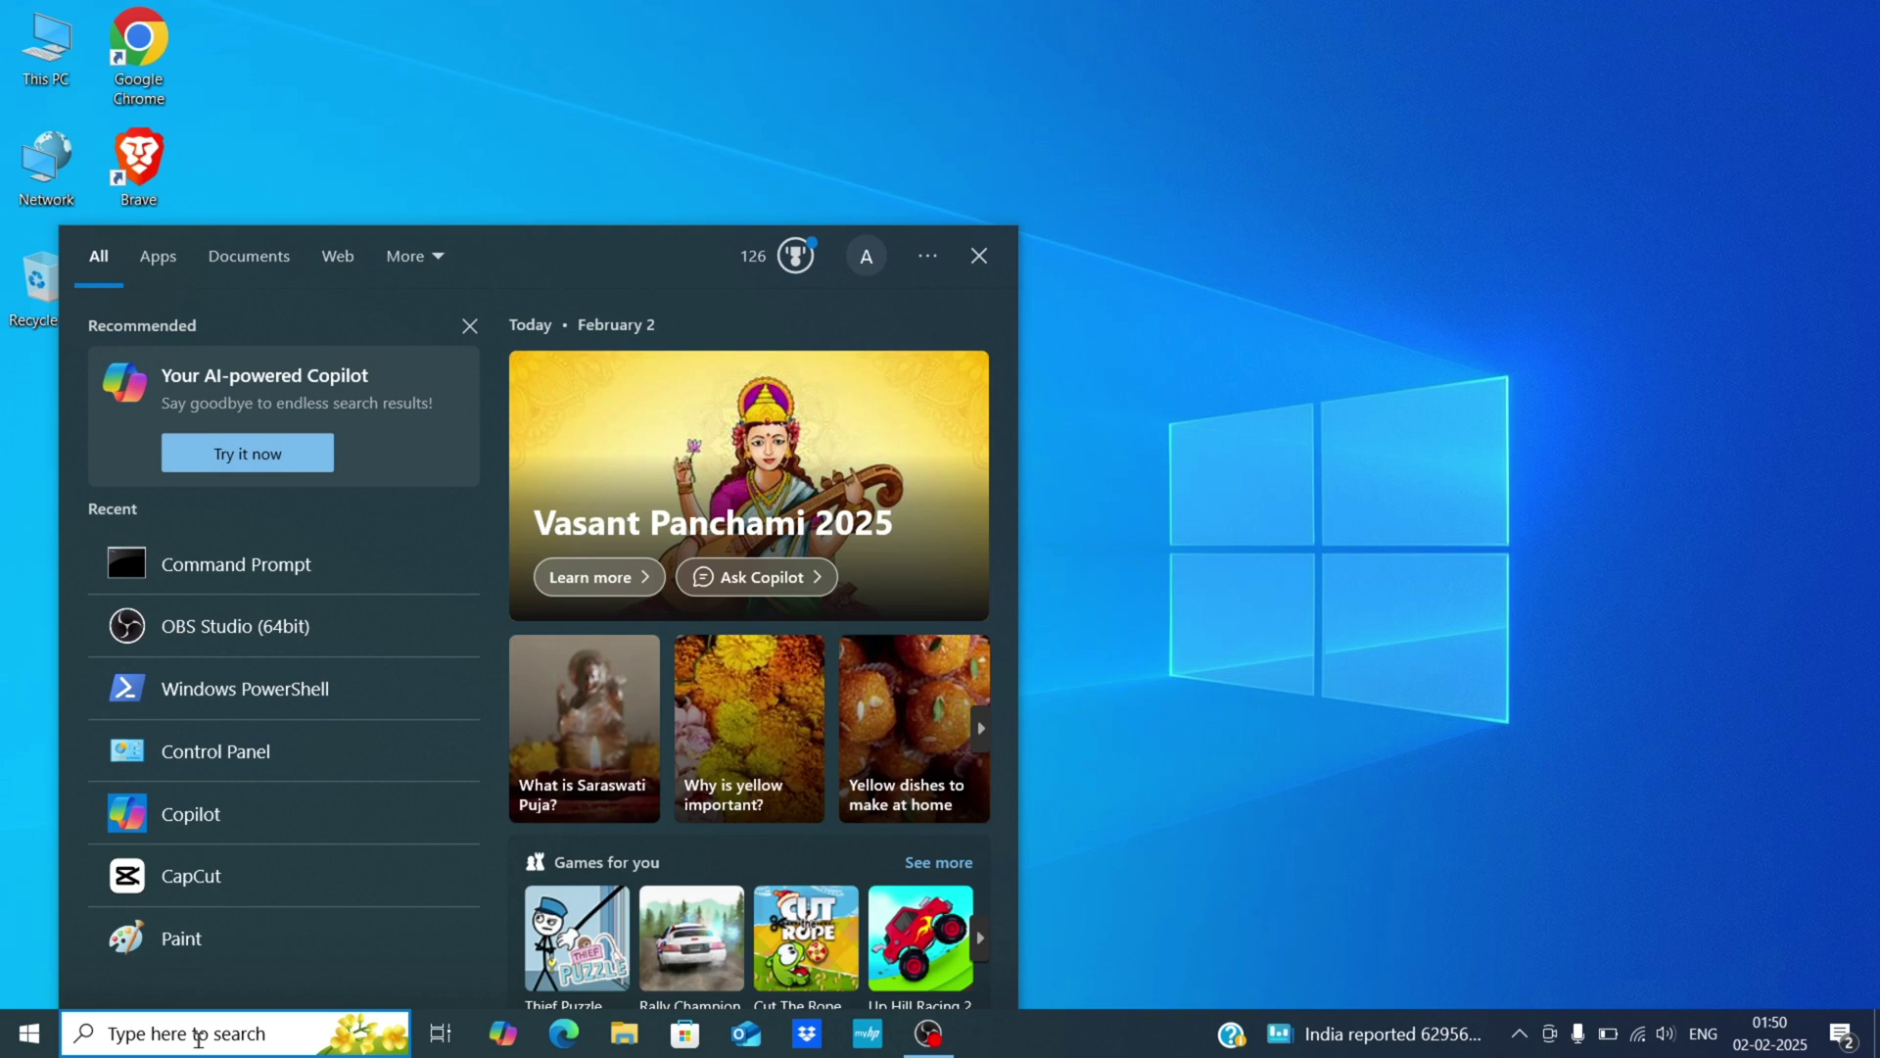
pyautogui.write('a')
pyautogui.write('n')
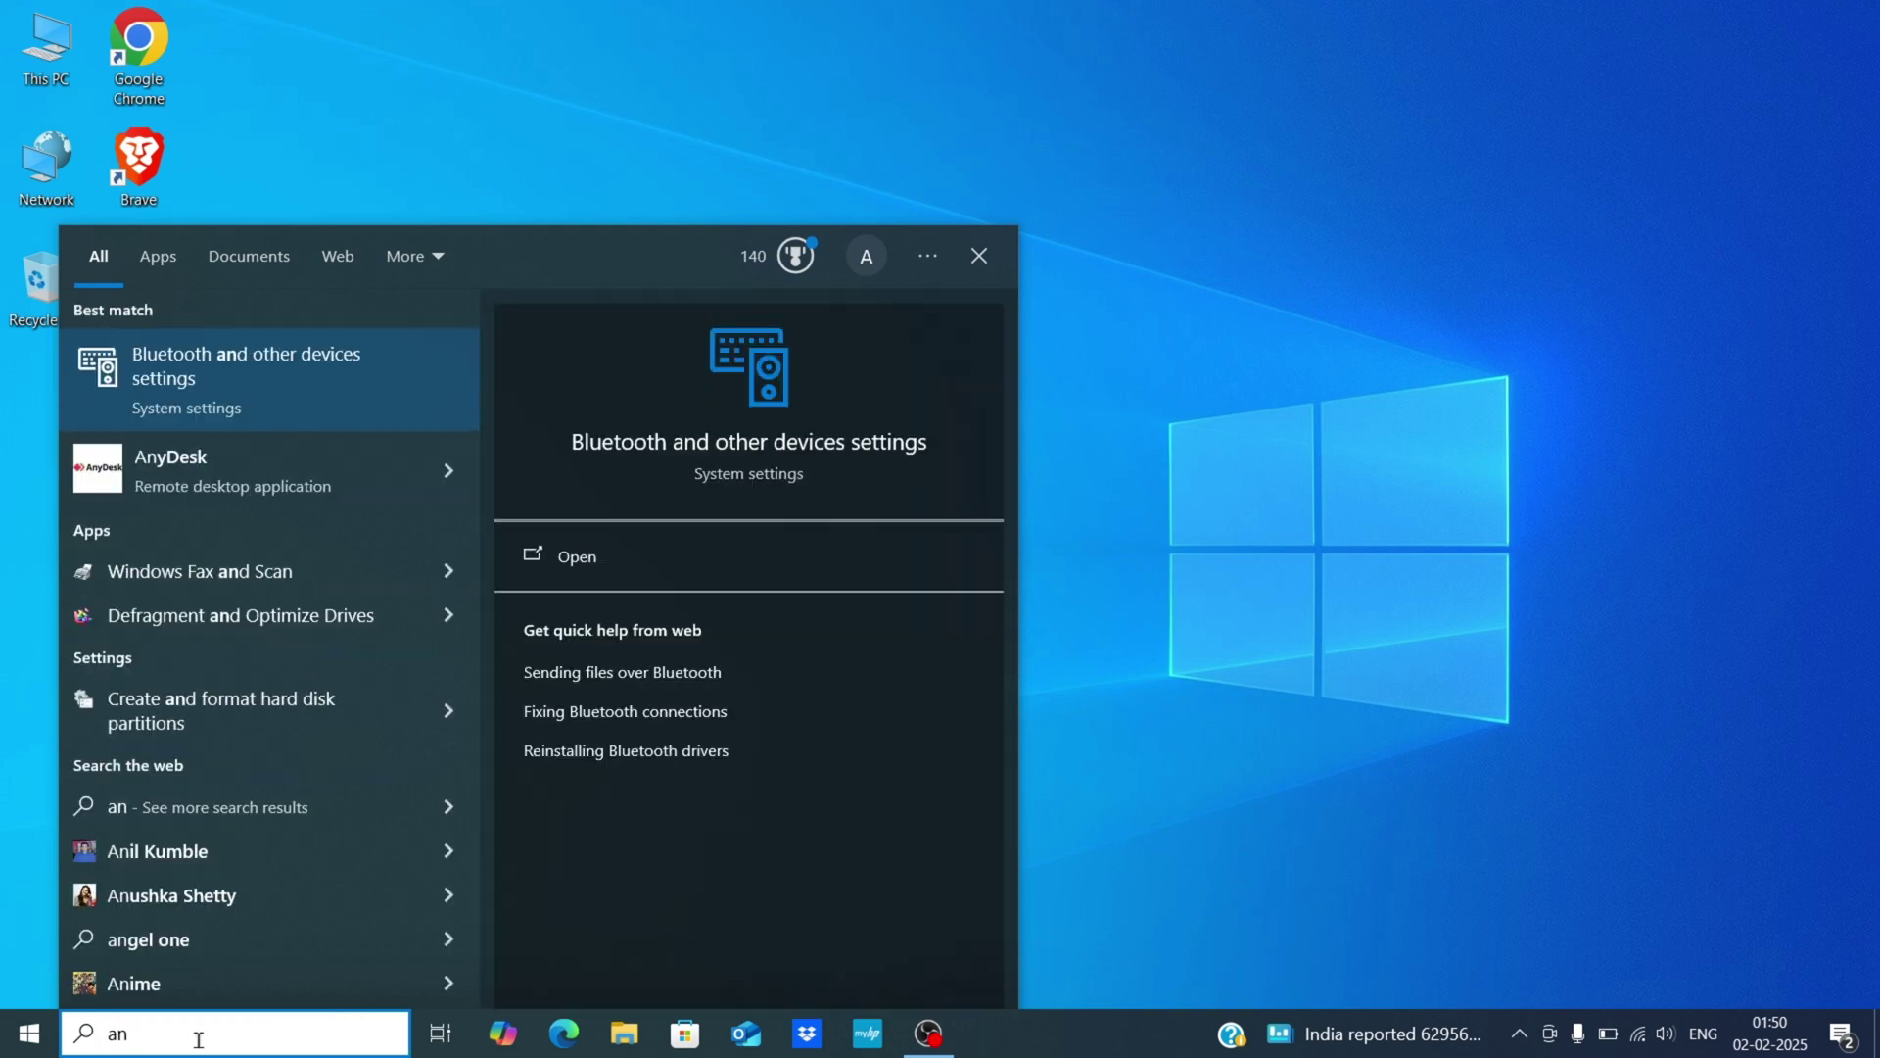
pyautogui.write('a')
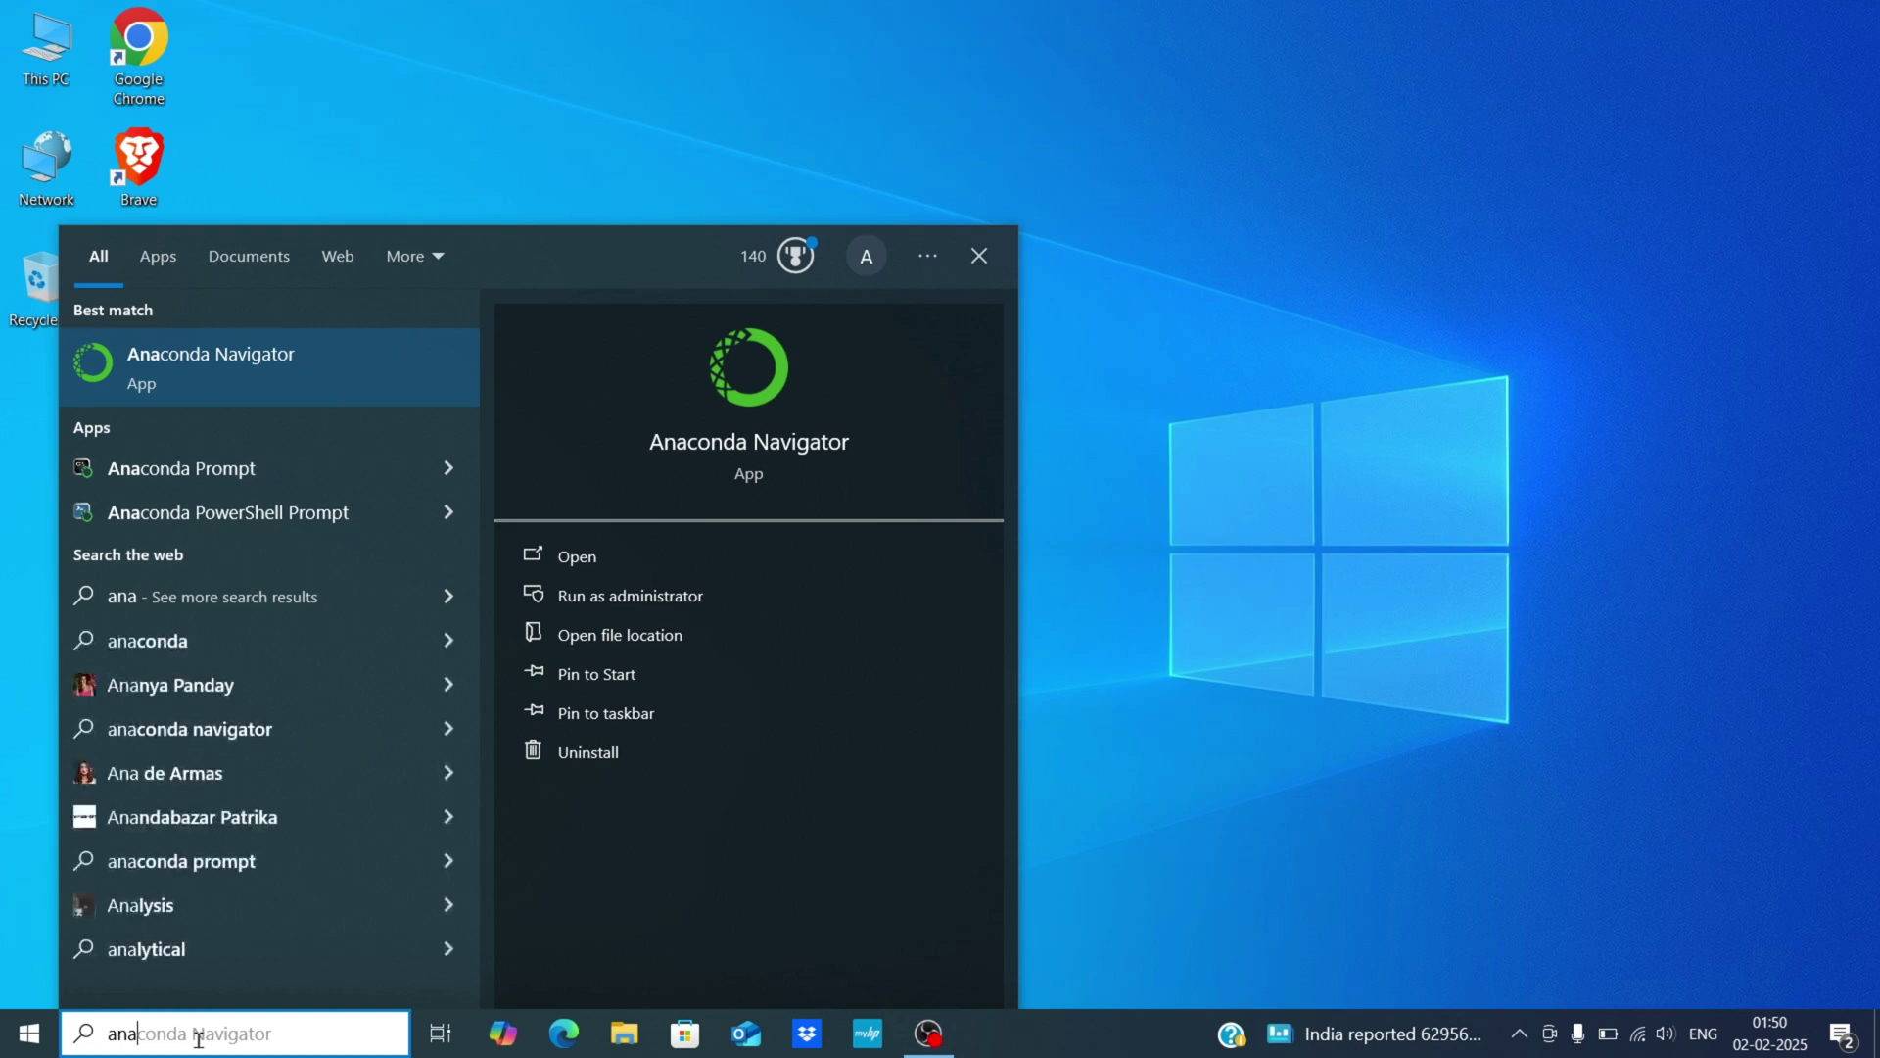
# Step: Open Anaconda Navigator from the 'ana' search results
pyautogui.click(579, 557)
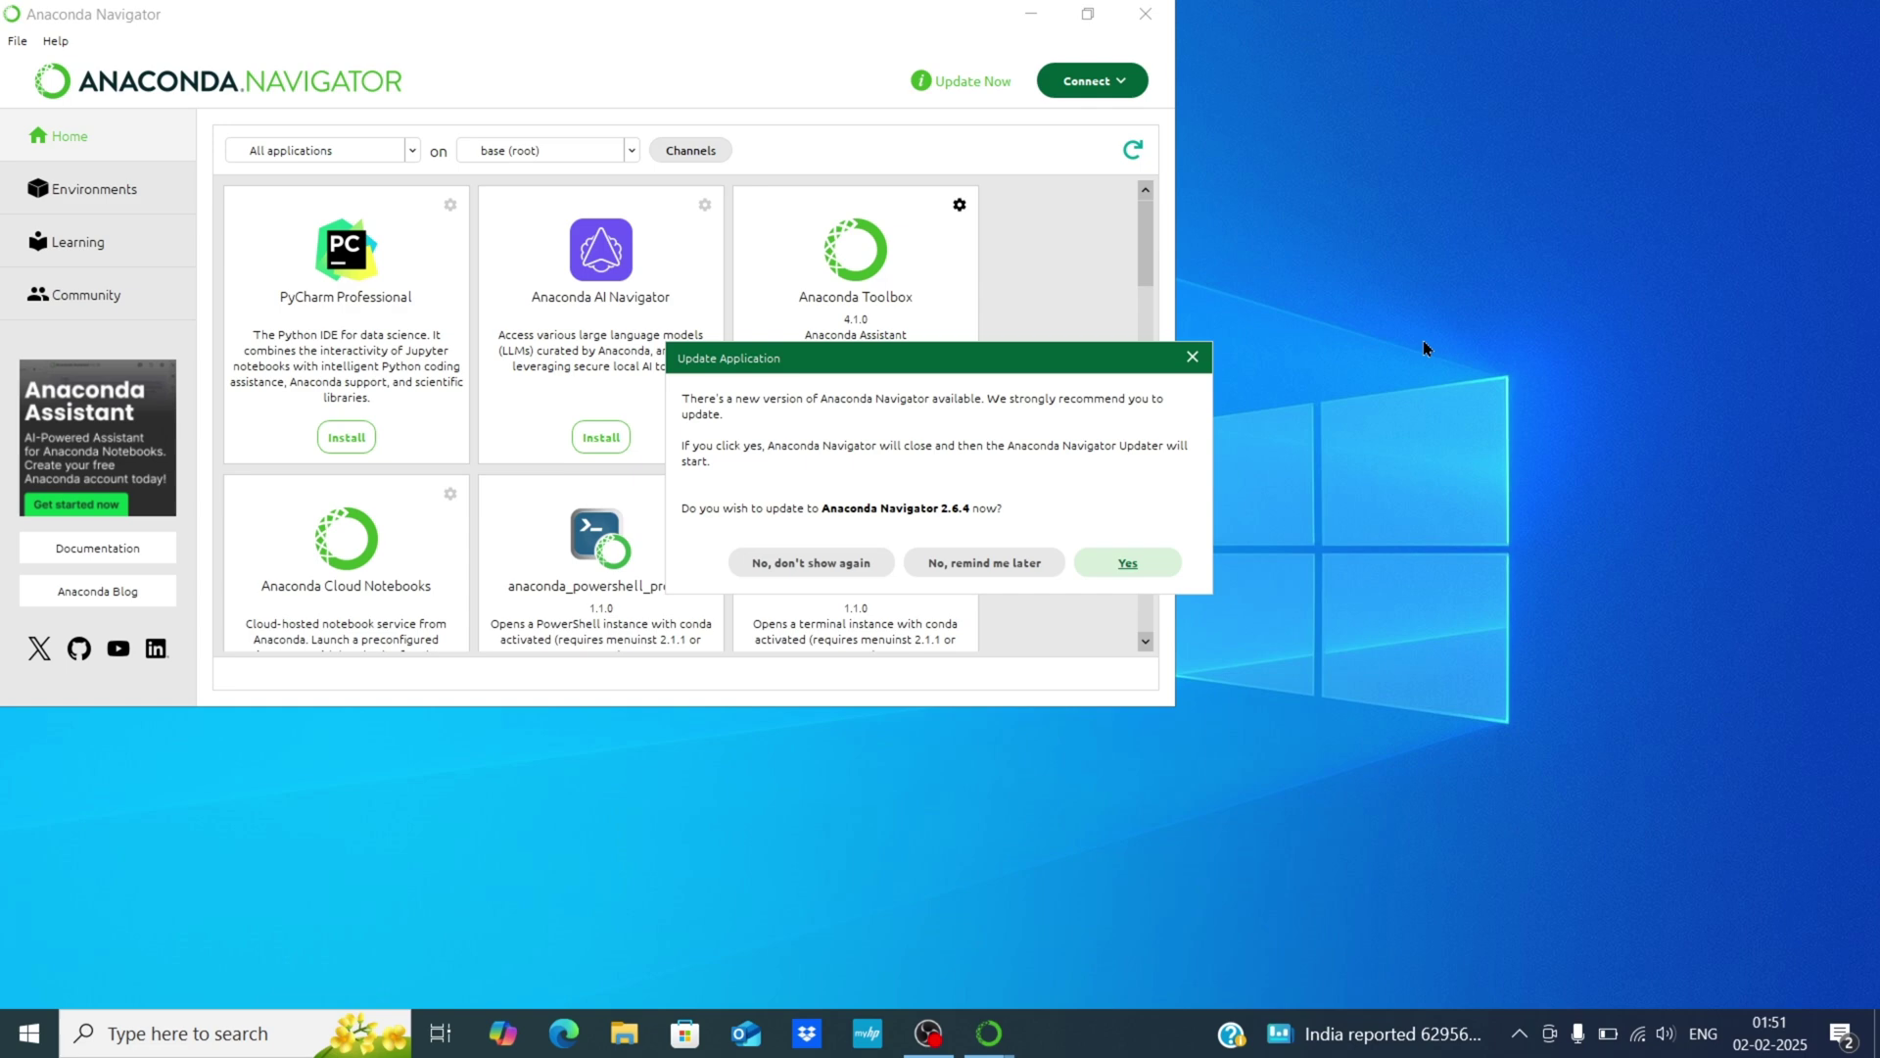
# Step: Dismiss the Navigator update offer and the AI Coding Help sign-in prompt, then maximize Navigator
pyautogui.click(1192, 359)
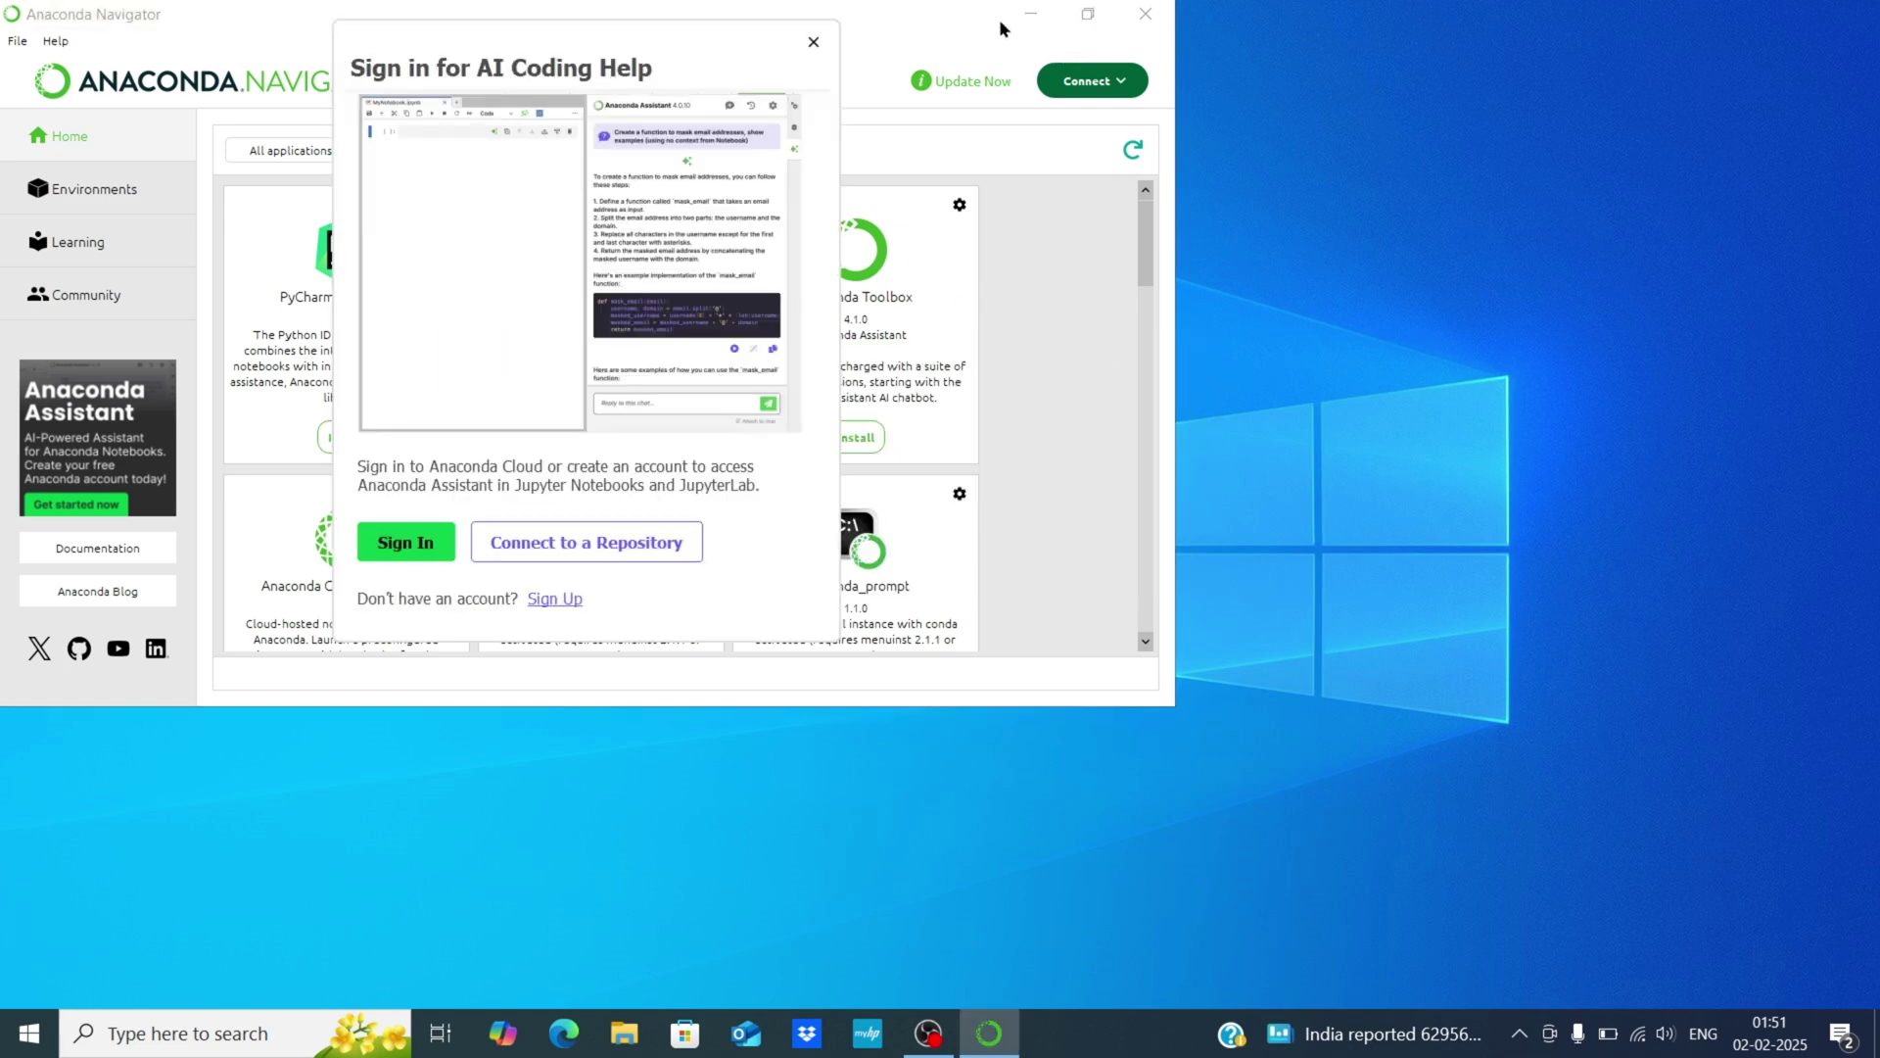
pyautogui.click(816, 43)
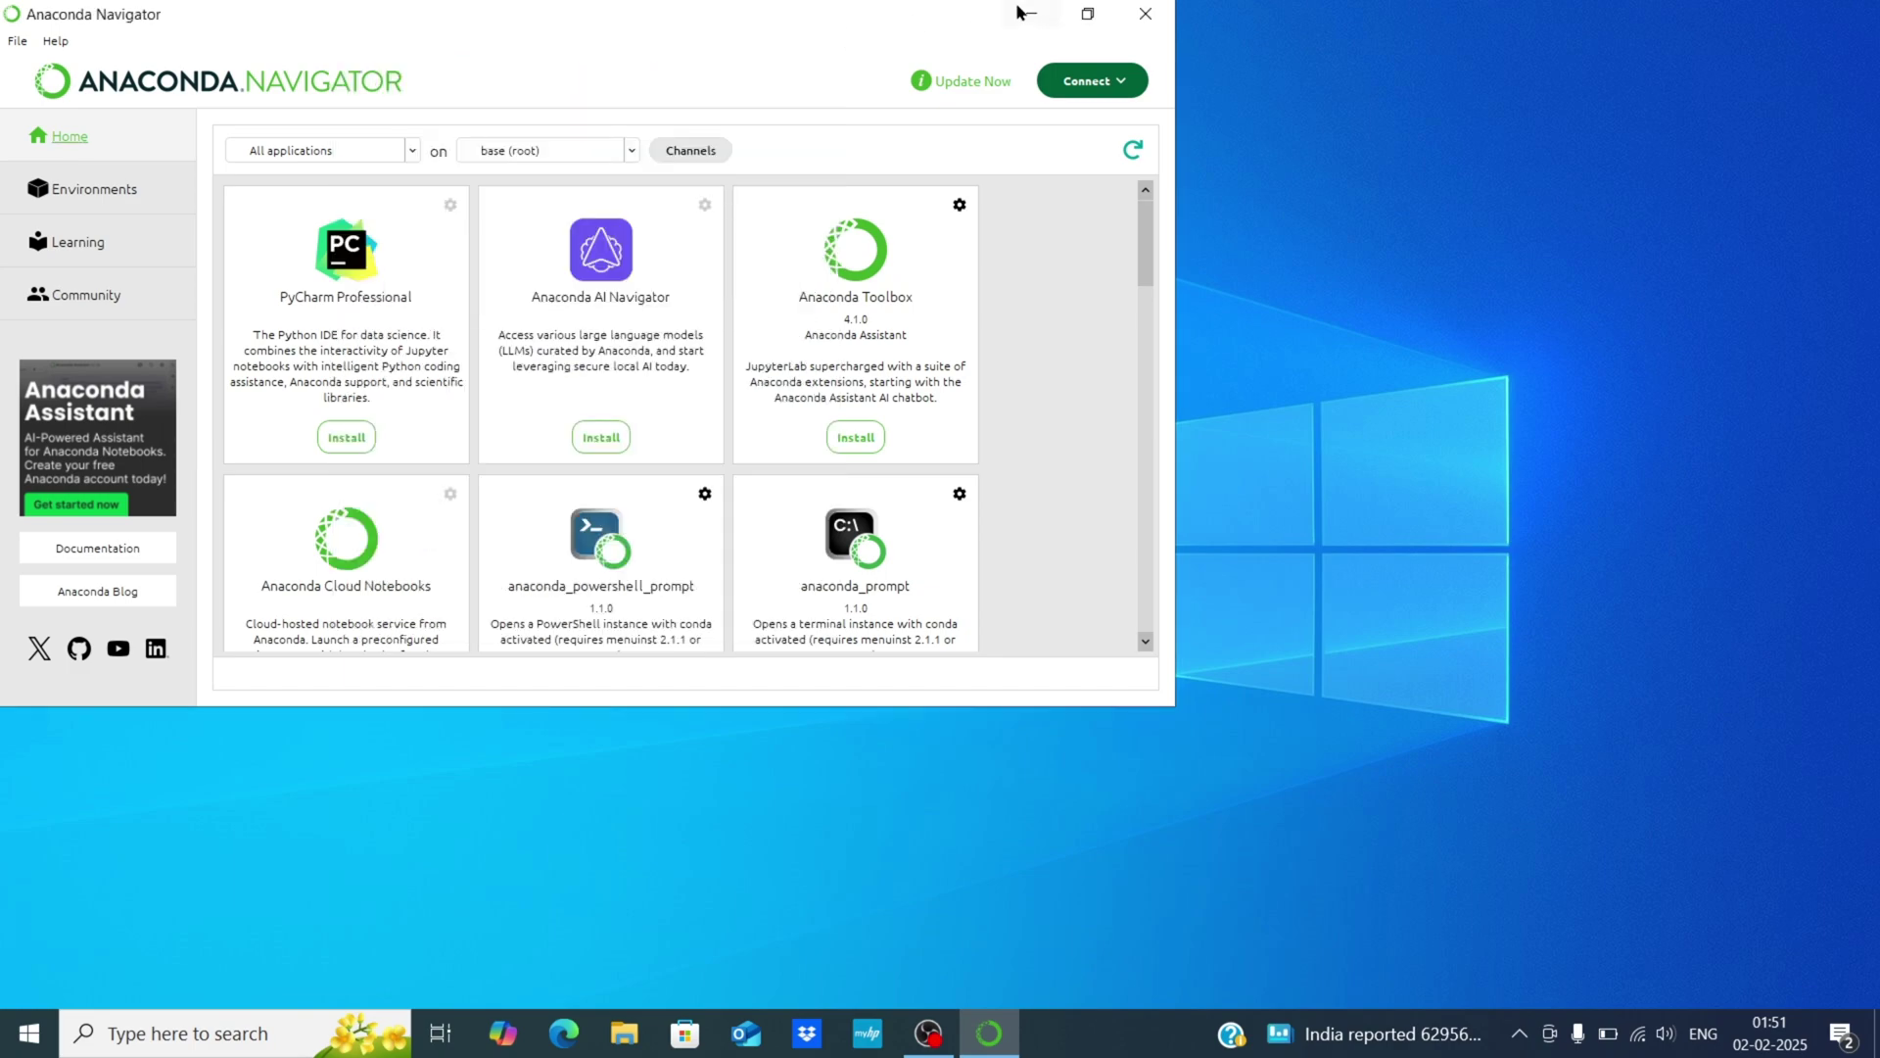
pyautogui.click(1091, 12)
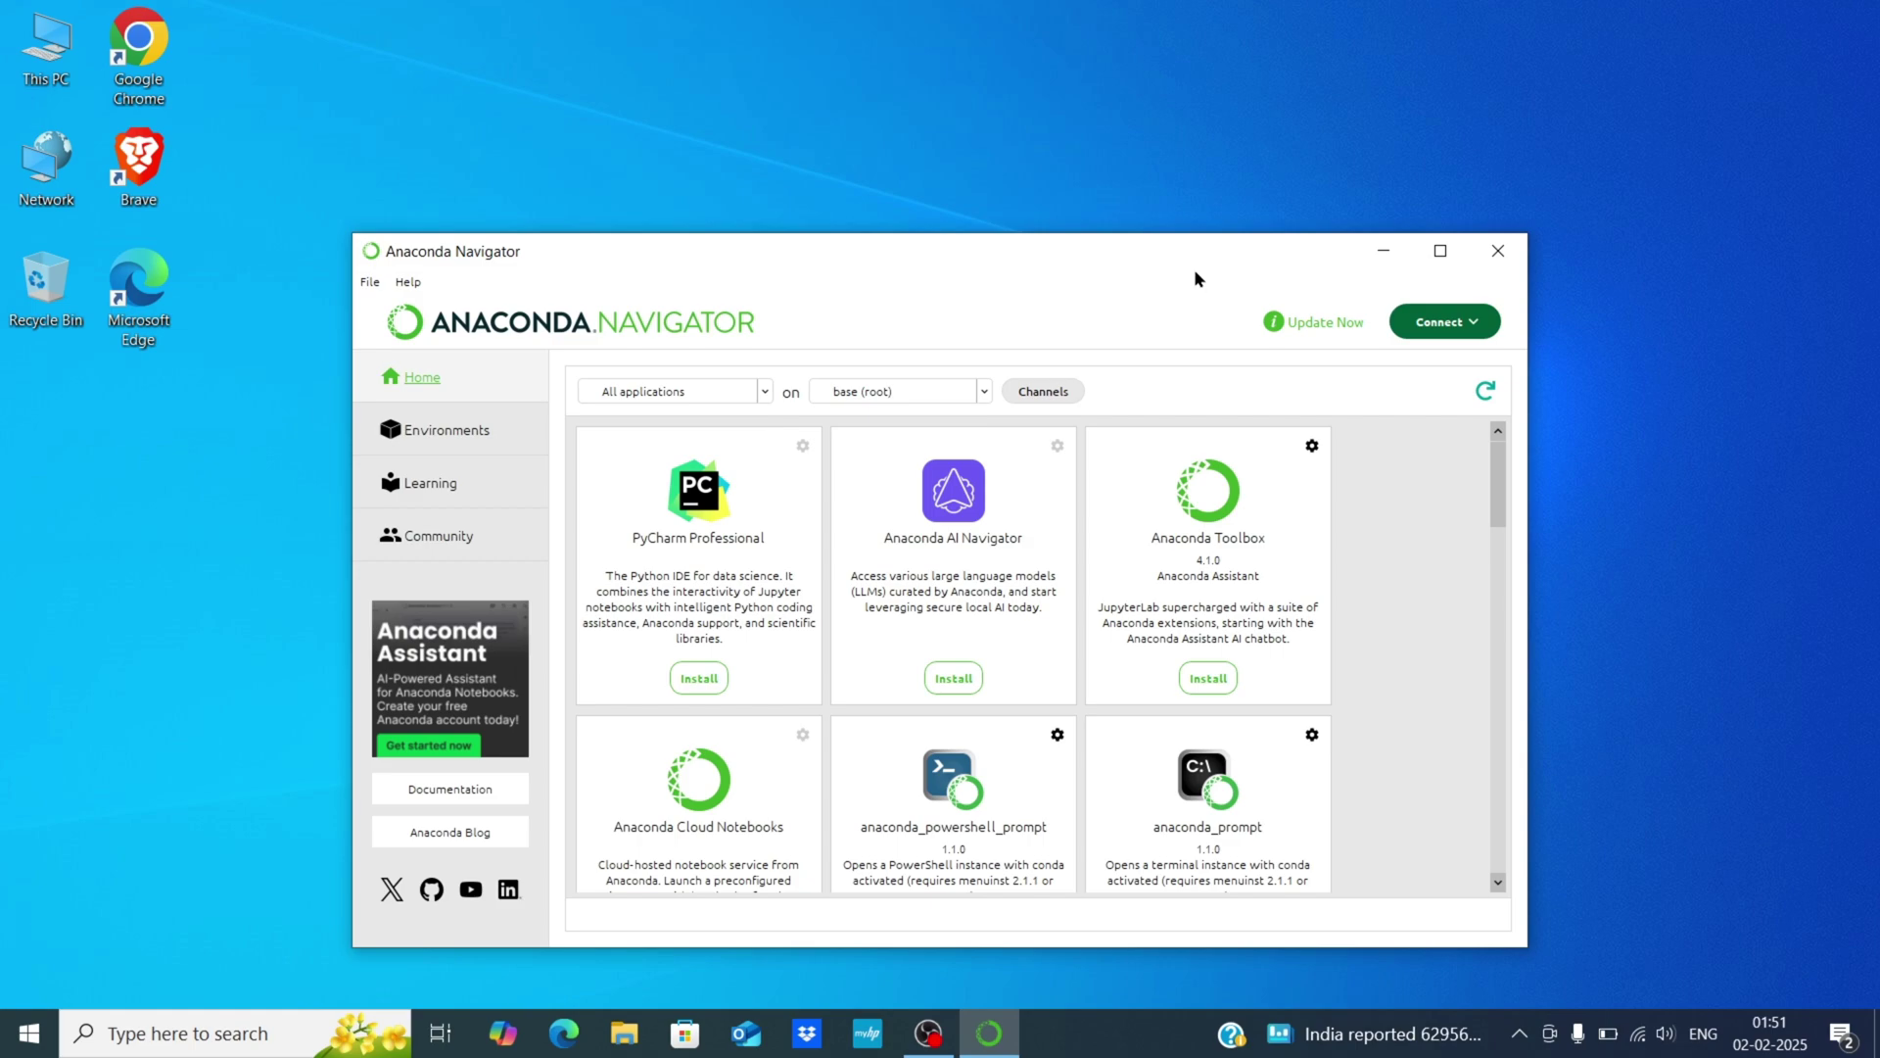
pyautogui.click(1440, 253)
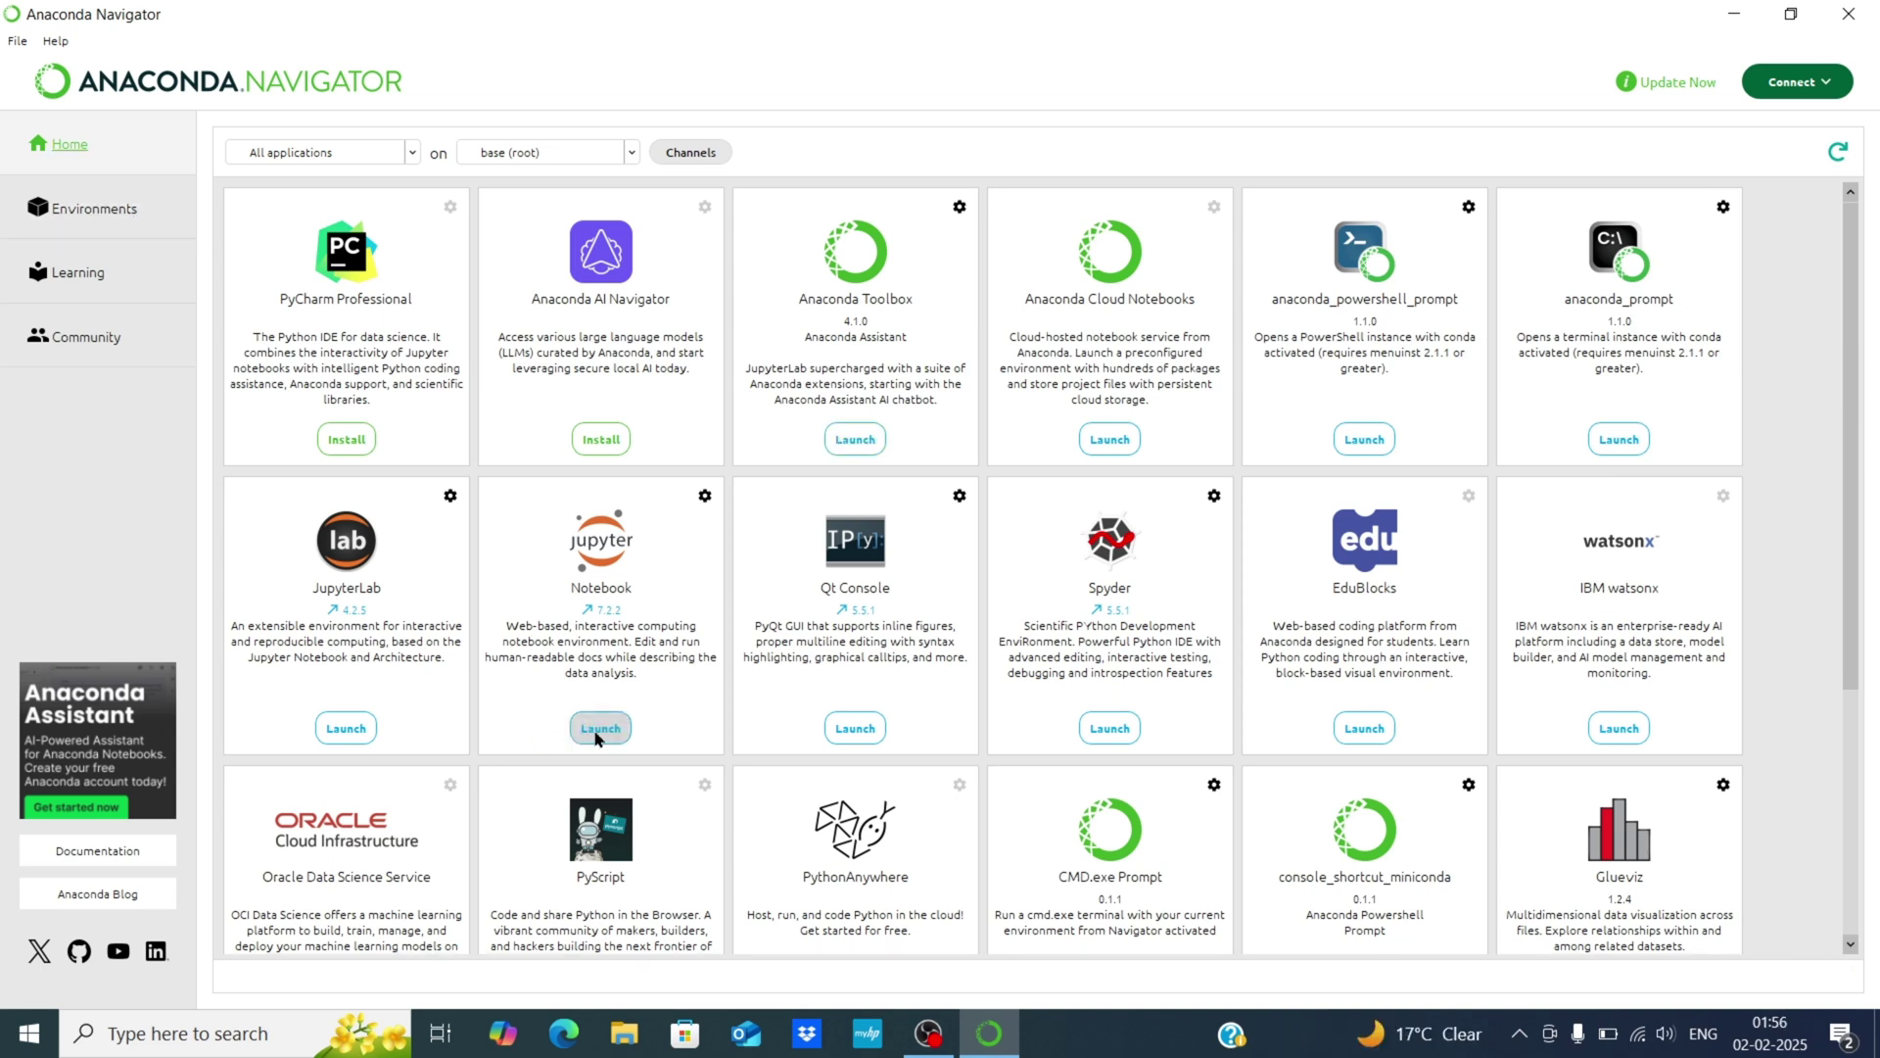
# Step: Launch Jupyter Notebook from its tile on the Navigator Home page
pyautogui.click(609, 734)
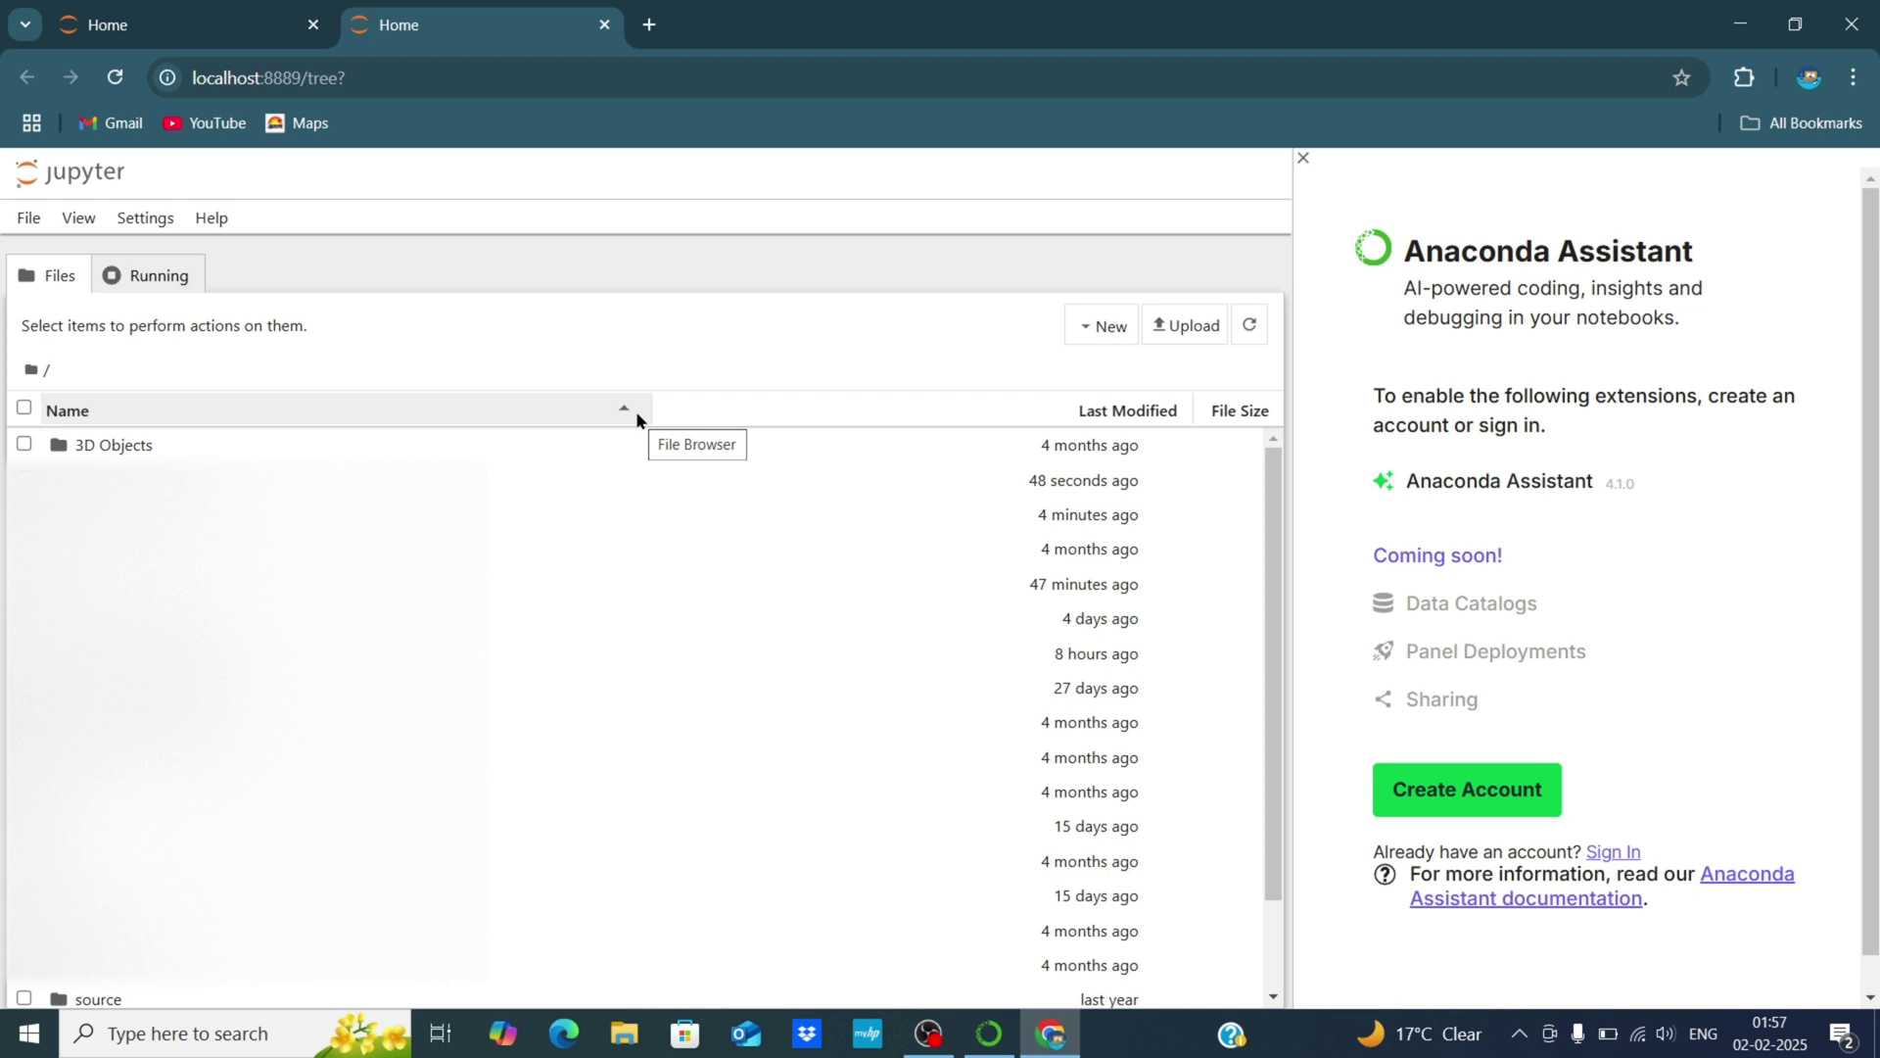
# Step: From the other Jupyter tab, create an Untitled notebook via File > New and dismiss the kernel prompt
pyautogui.hotkey('ctrl', 'shift', 'Tab')
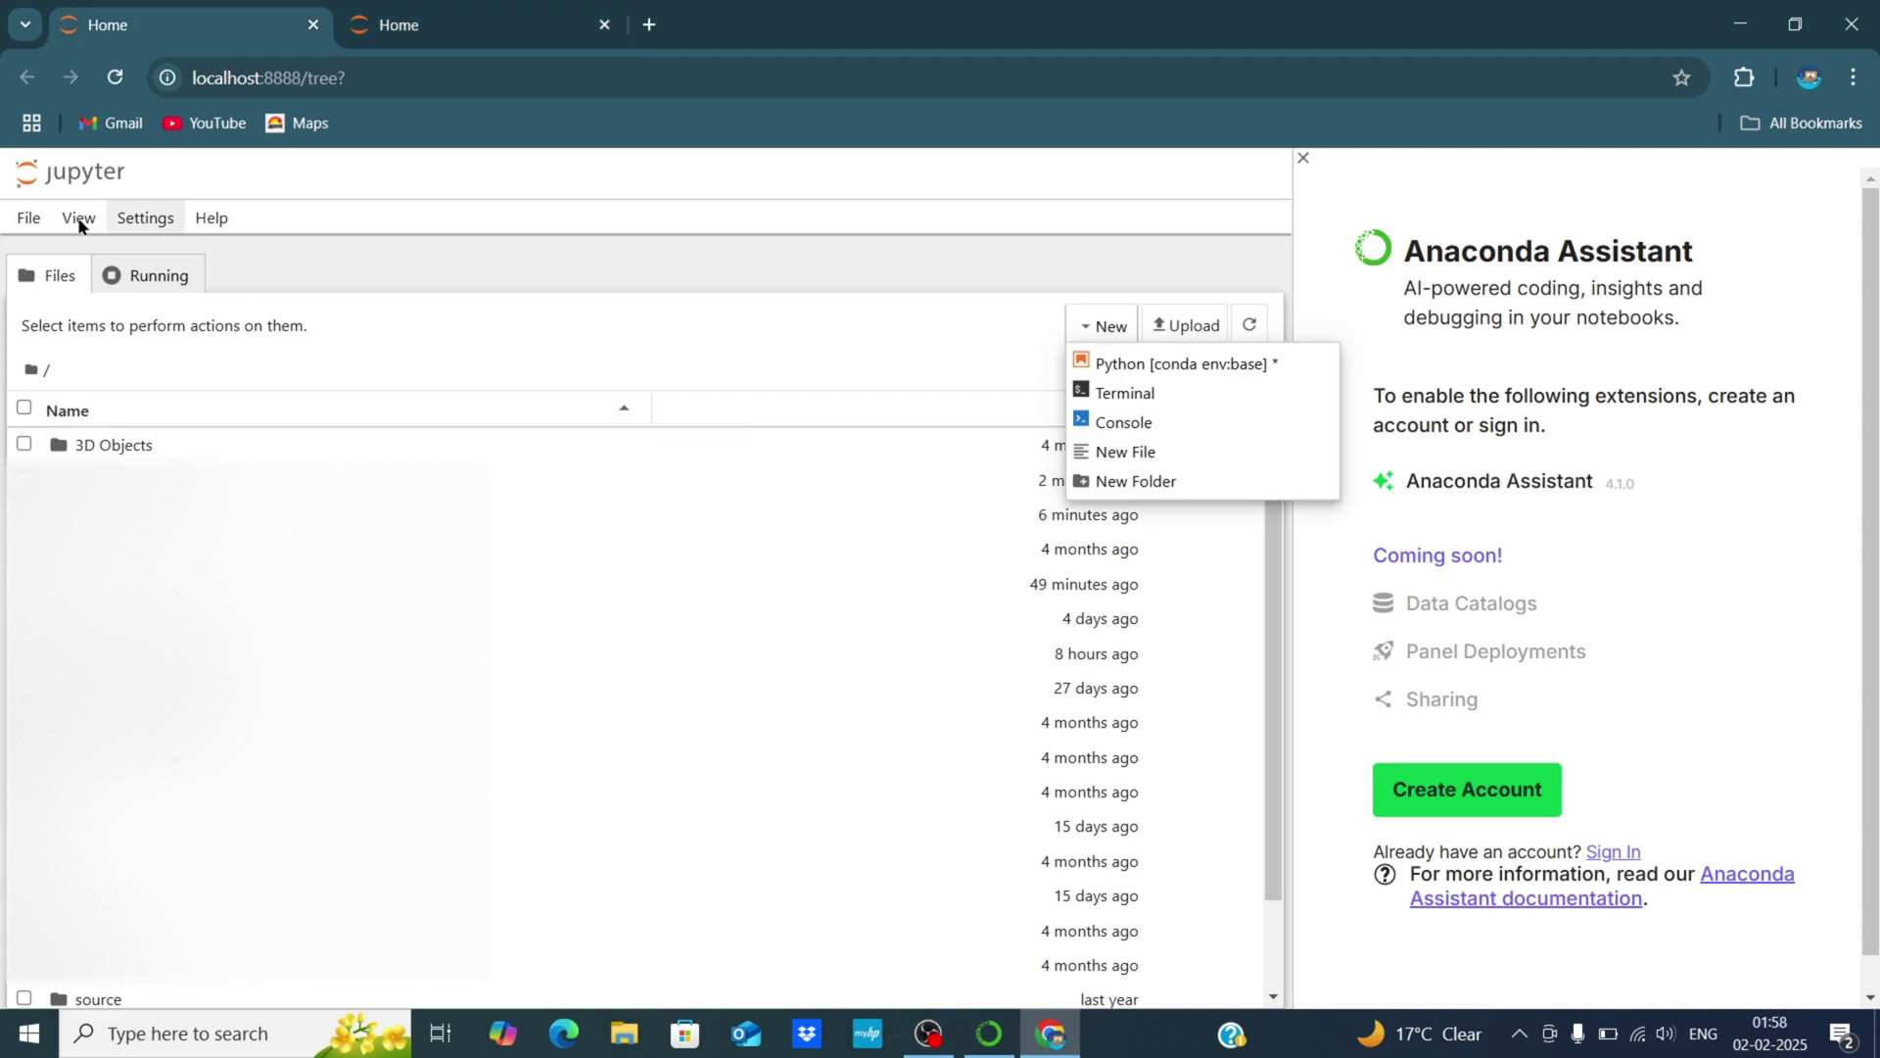
pyautogui.click(21, 216)
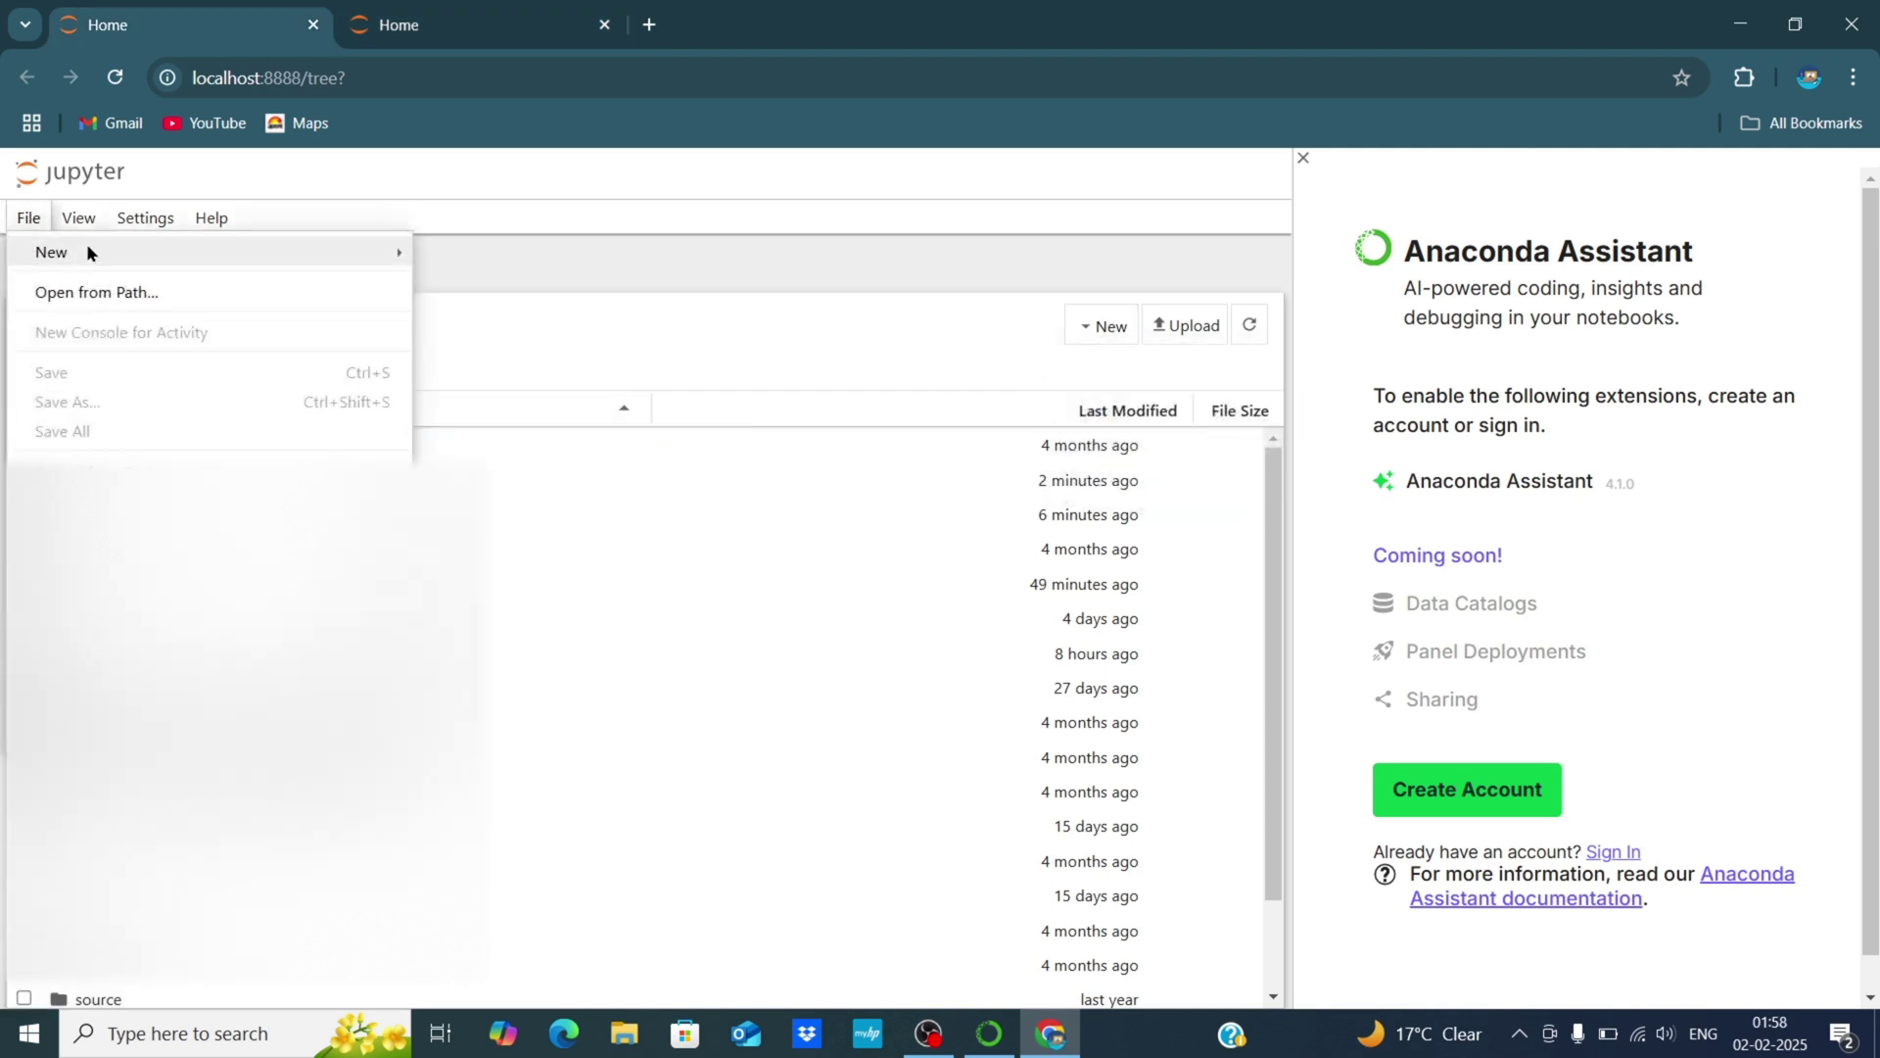
pyautogui.moveTo(88, 250)
pyautogui.click(473, 282)
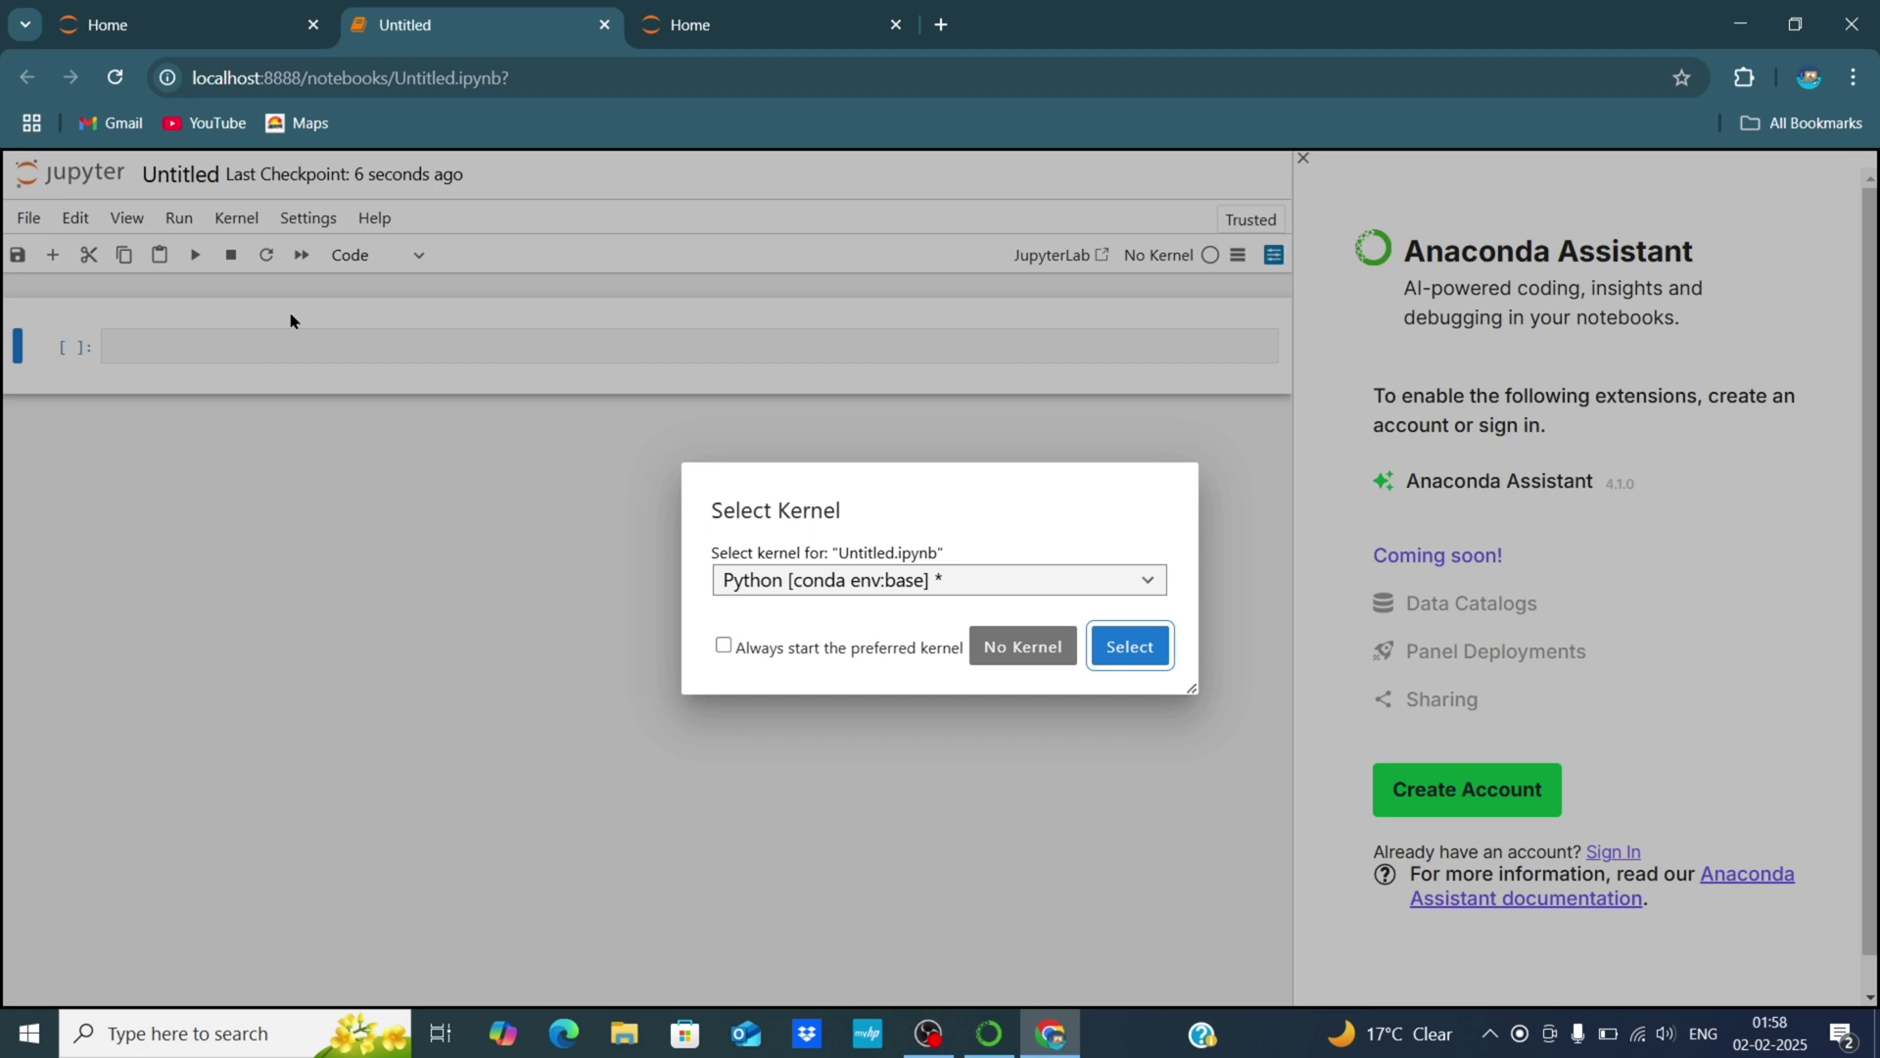
pyautogui.click(1065, 584)
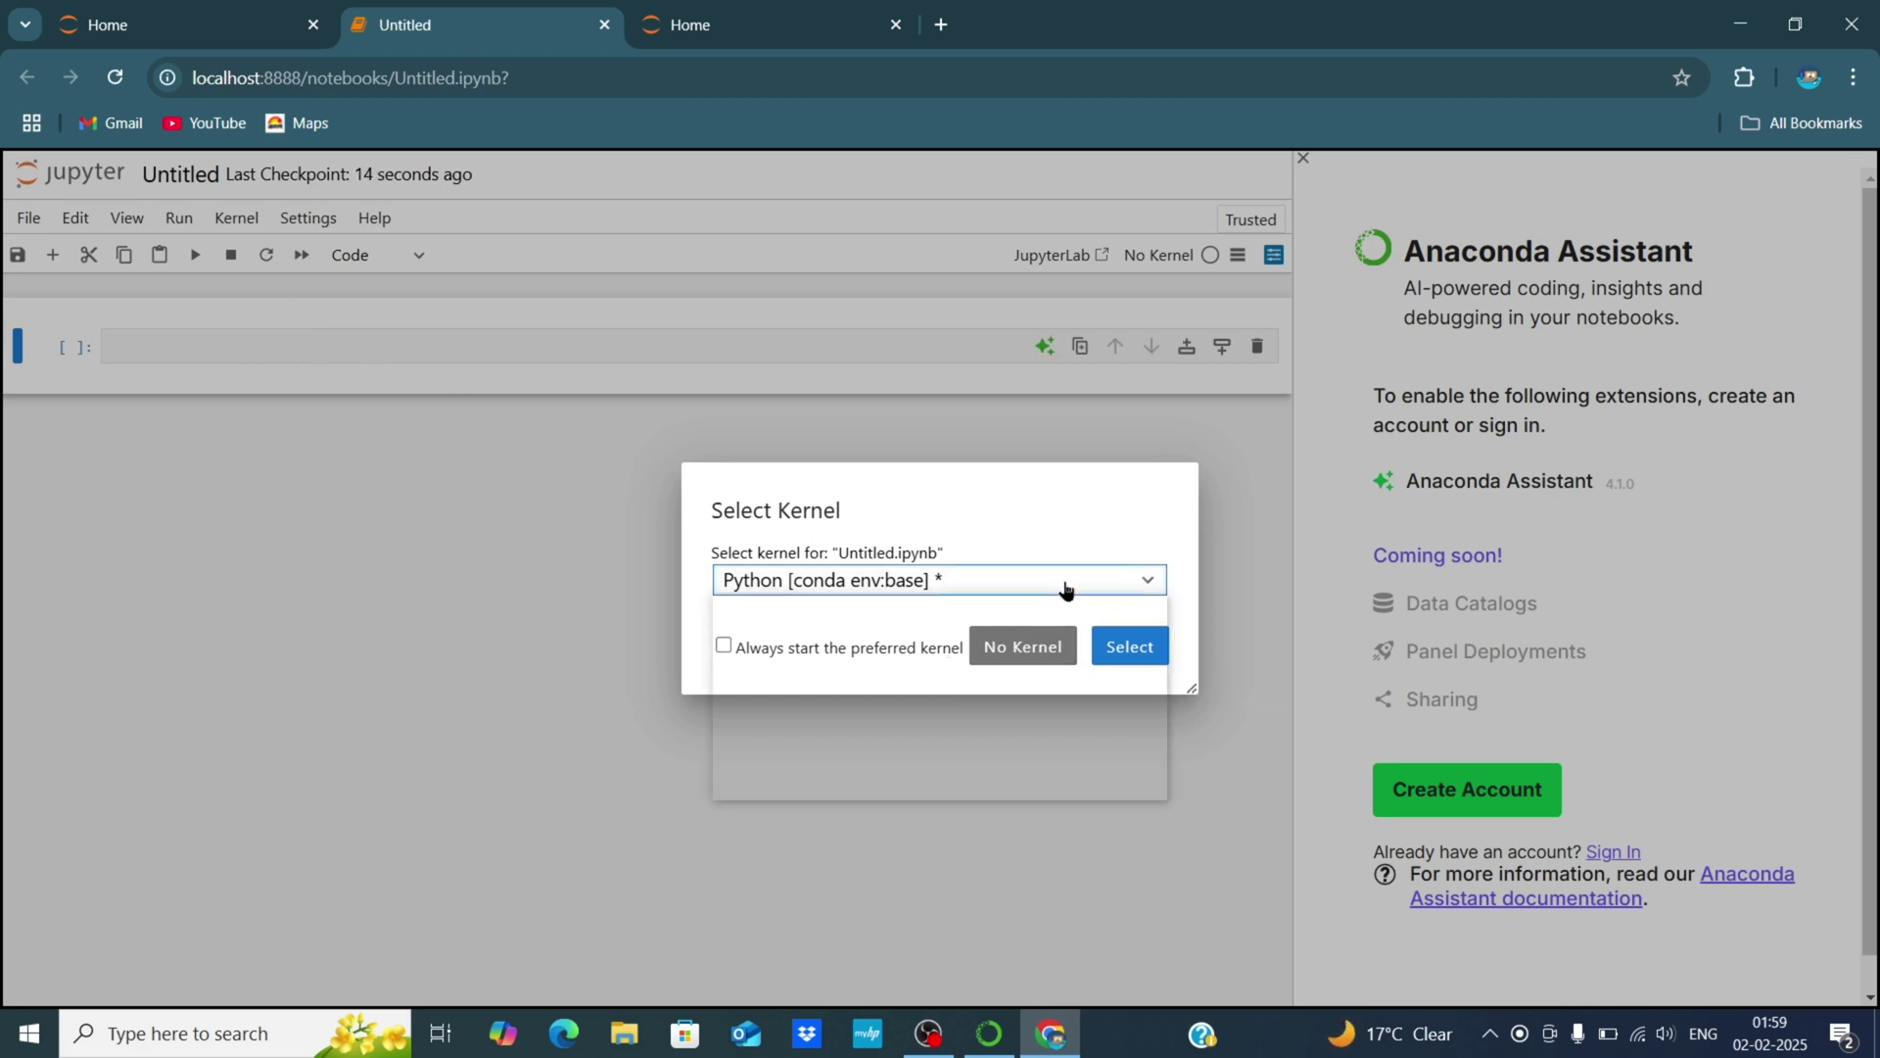
pyautogui.click(1065, 588)
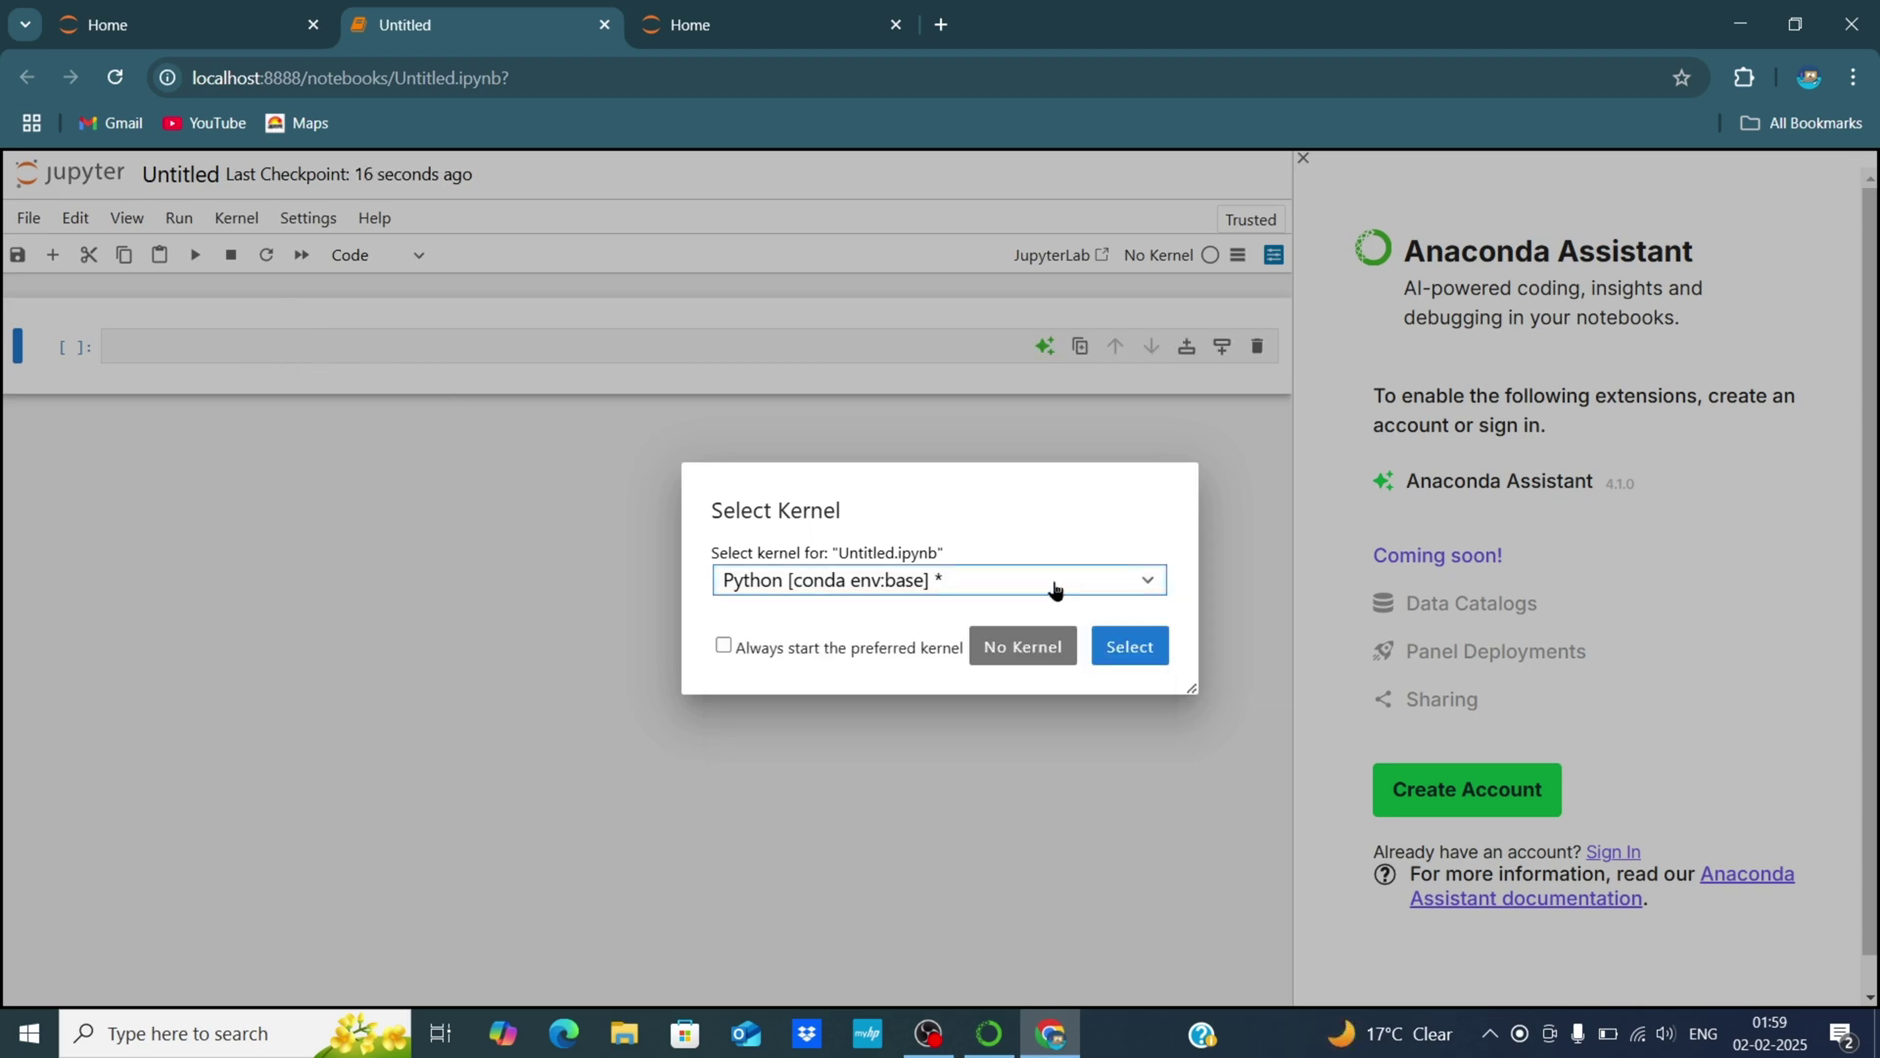
pyautogui.click(608, 509)
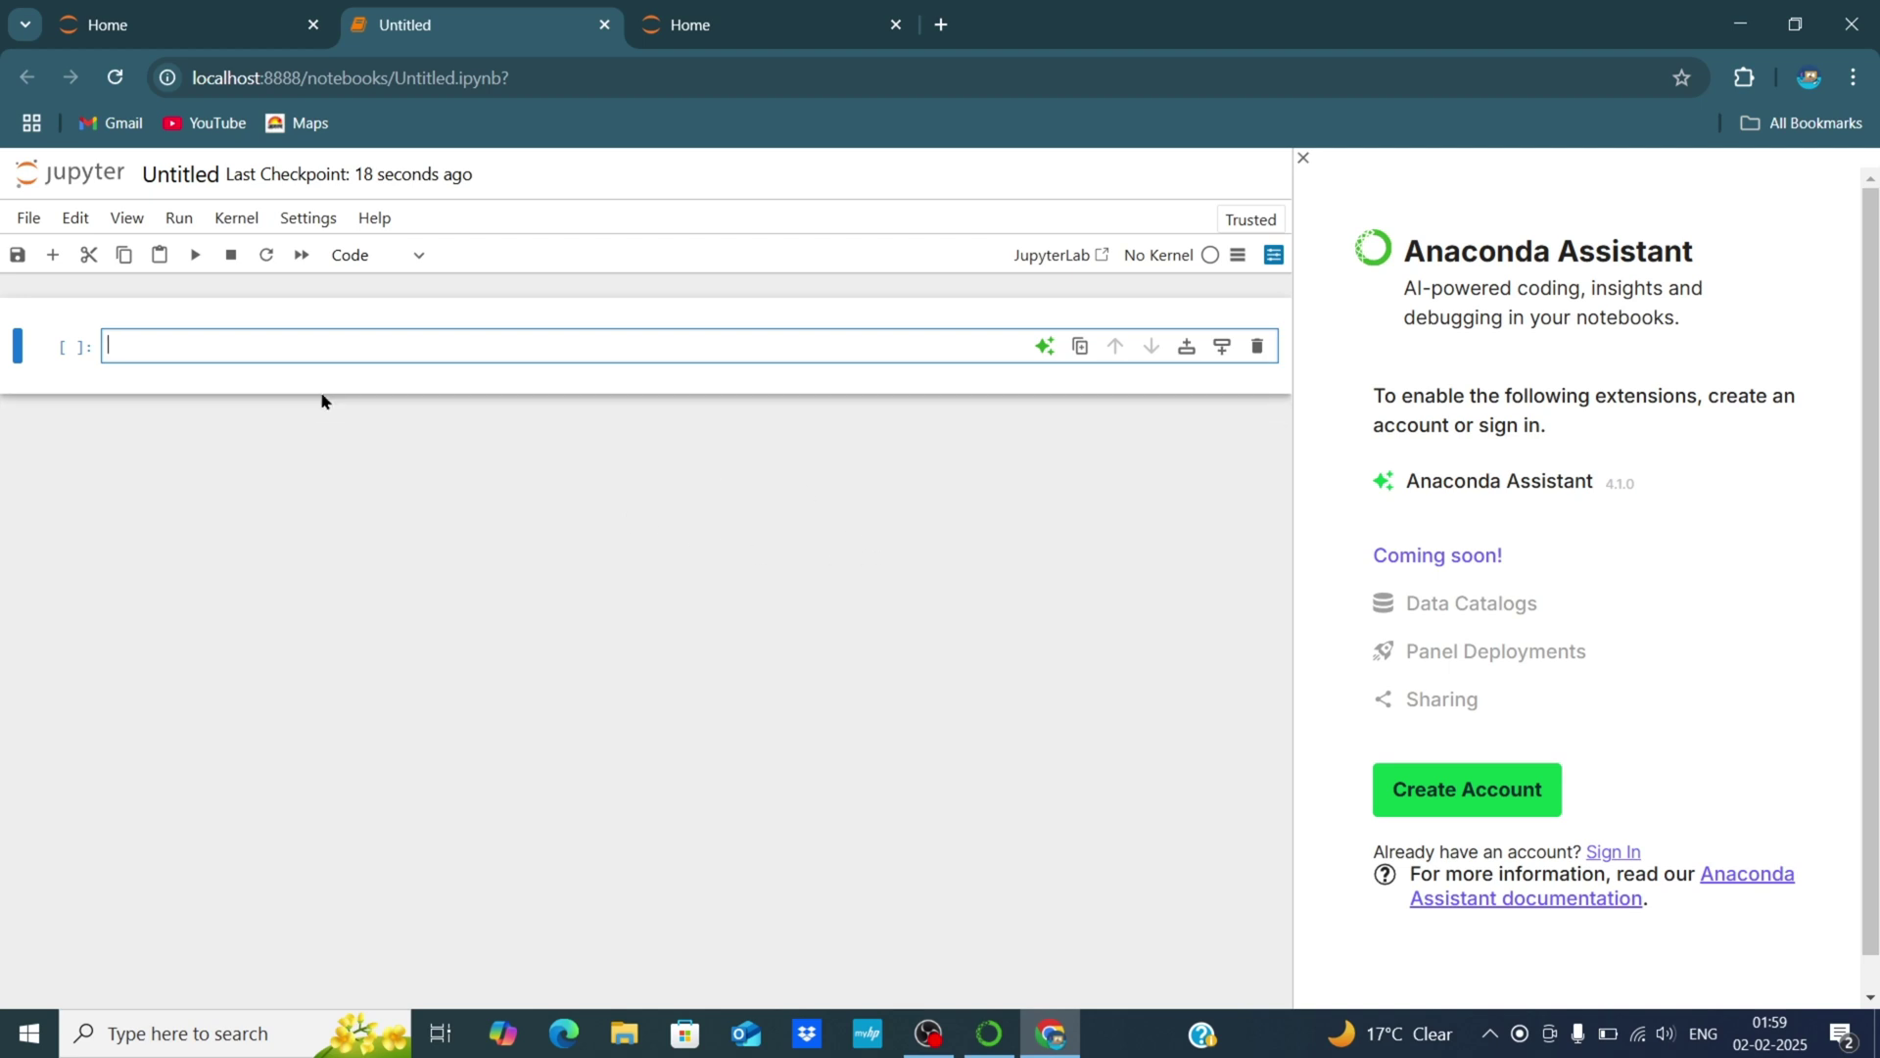
# Step: Place the cursor in the empty first code cell to type print("Hello, World")
pyautogui.click(185, 350)
pyautogui.write('pri')
pyautogui.write('nt(')
pyautogui.write('"Hel')
pyautogui.write('lo, ')
pyautogui.write('World')
pyautogui.write('")')
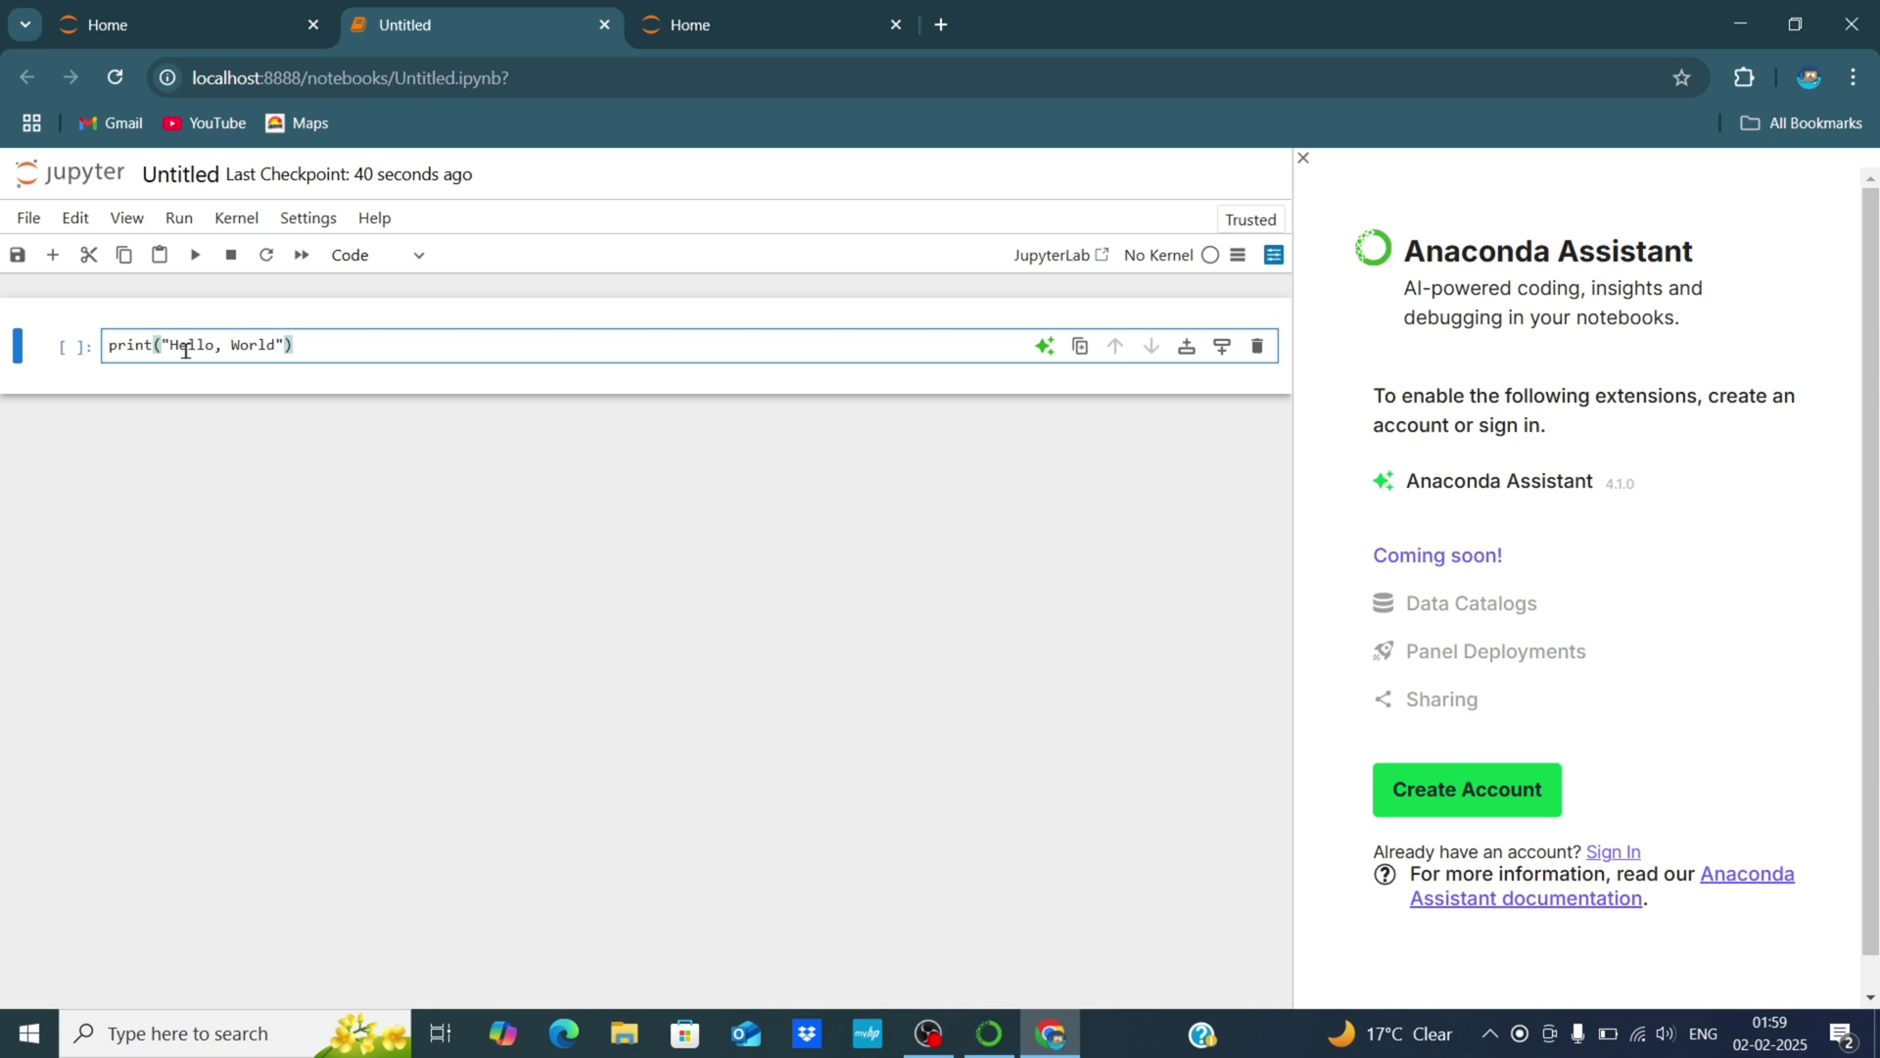
# Step: Run all cells on Python [conda env:base], highlight the Hello, World output, and re-edit the code
pyautogui.click(181, 221)
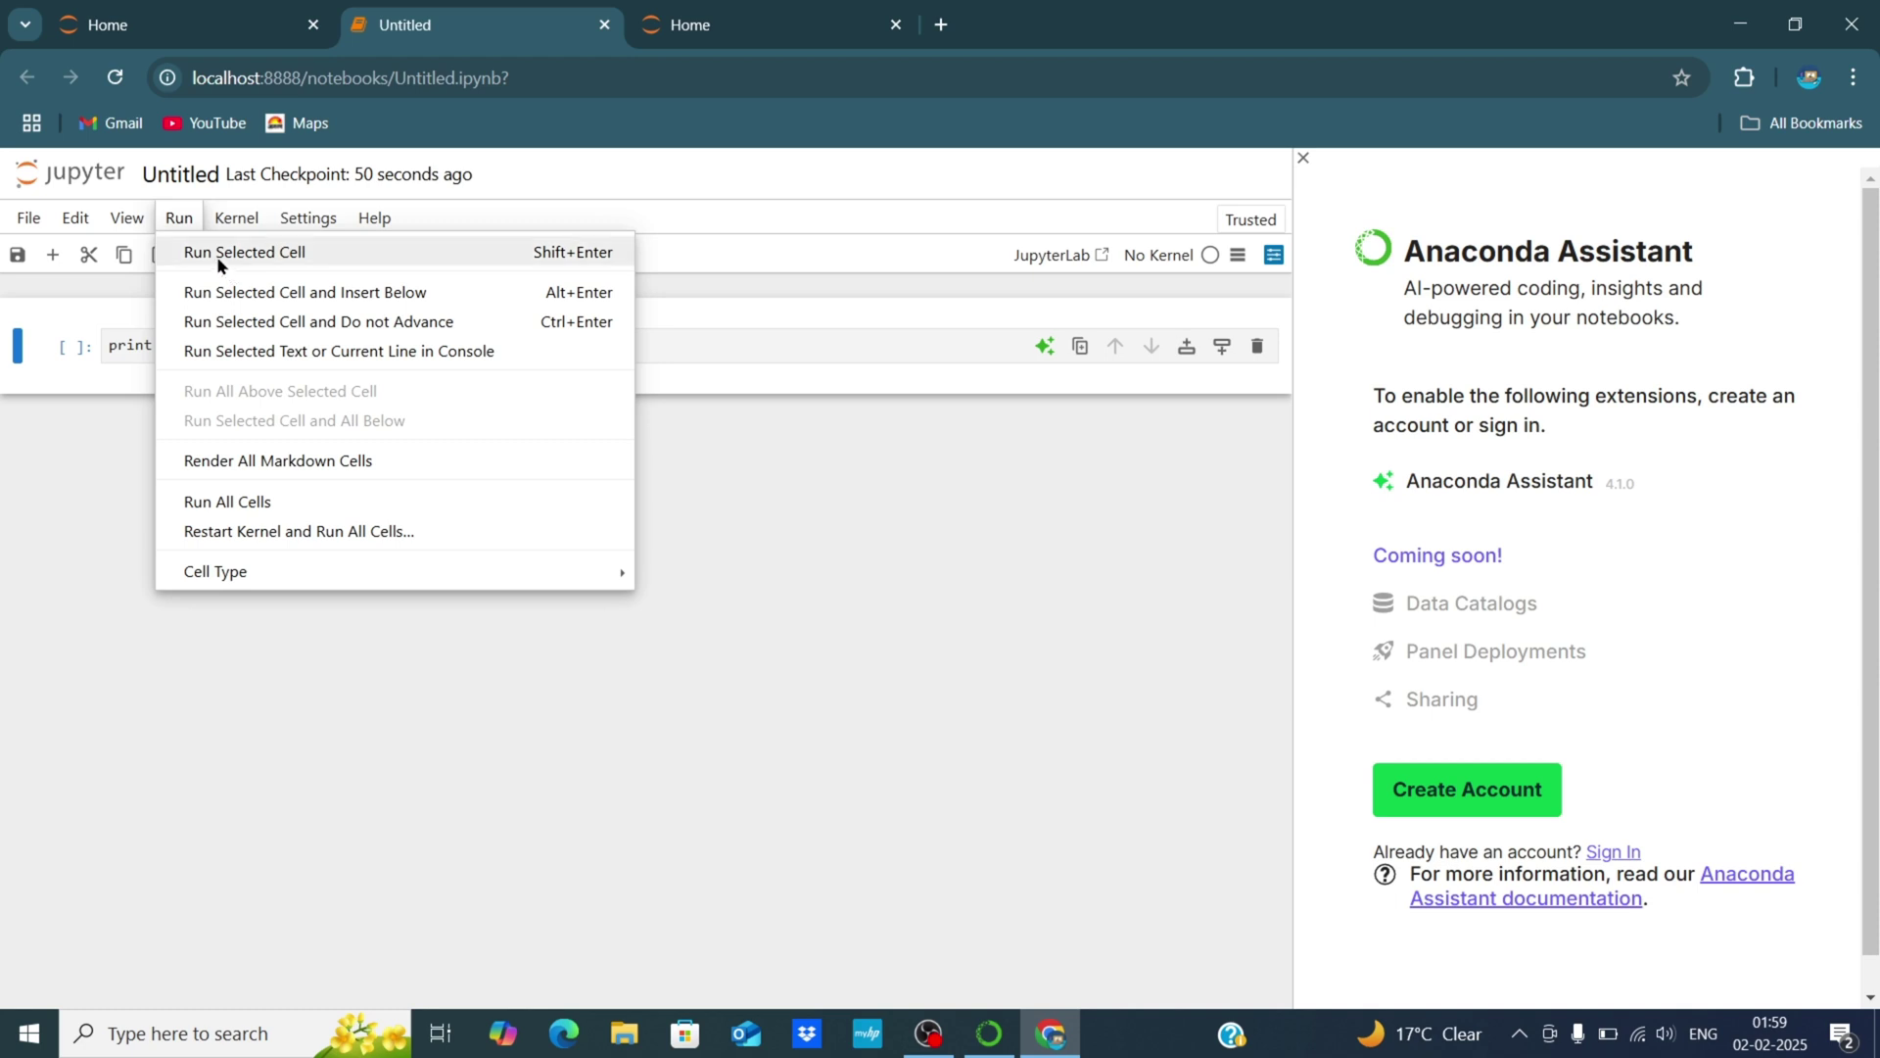
pyautogui.click(252, 501)
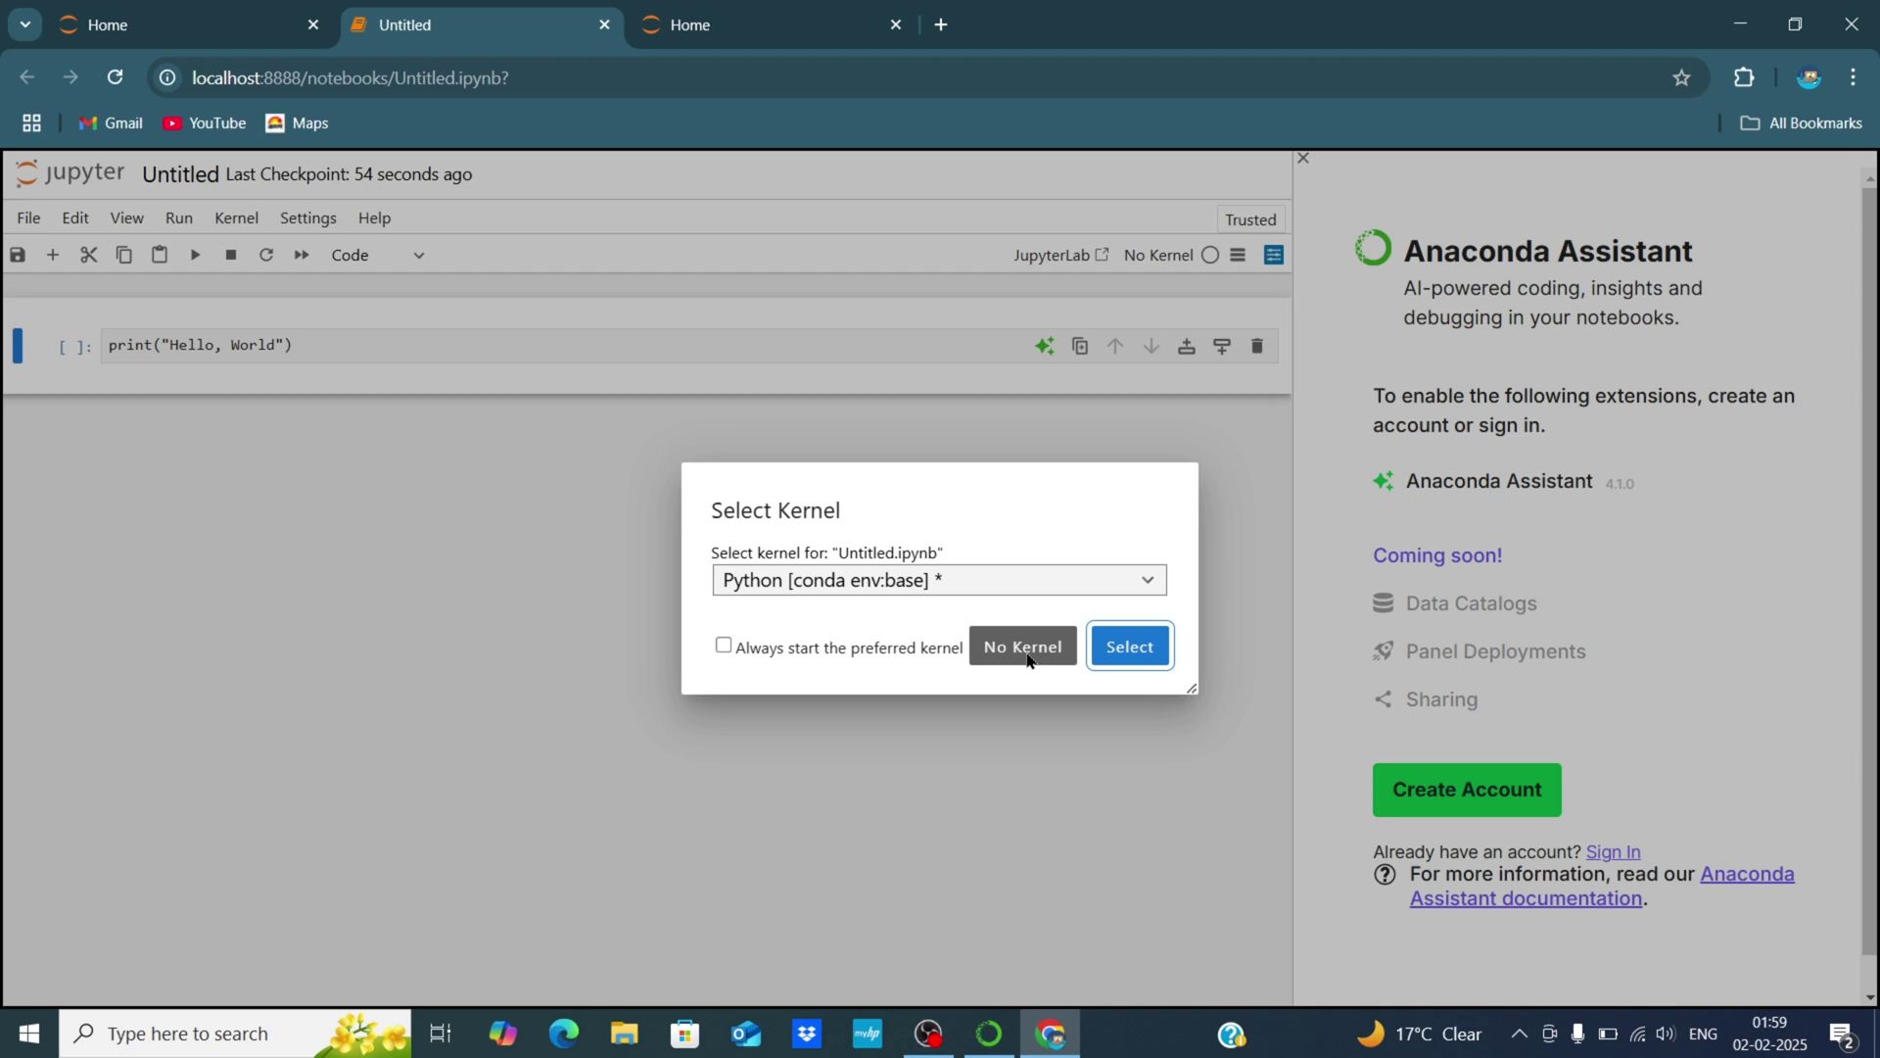
pyautogui.click(1128, 646)
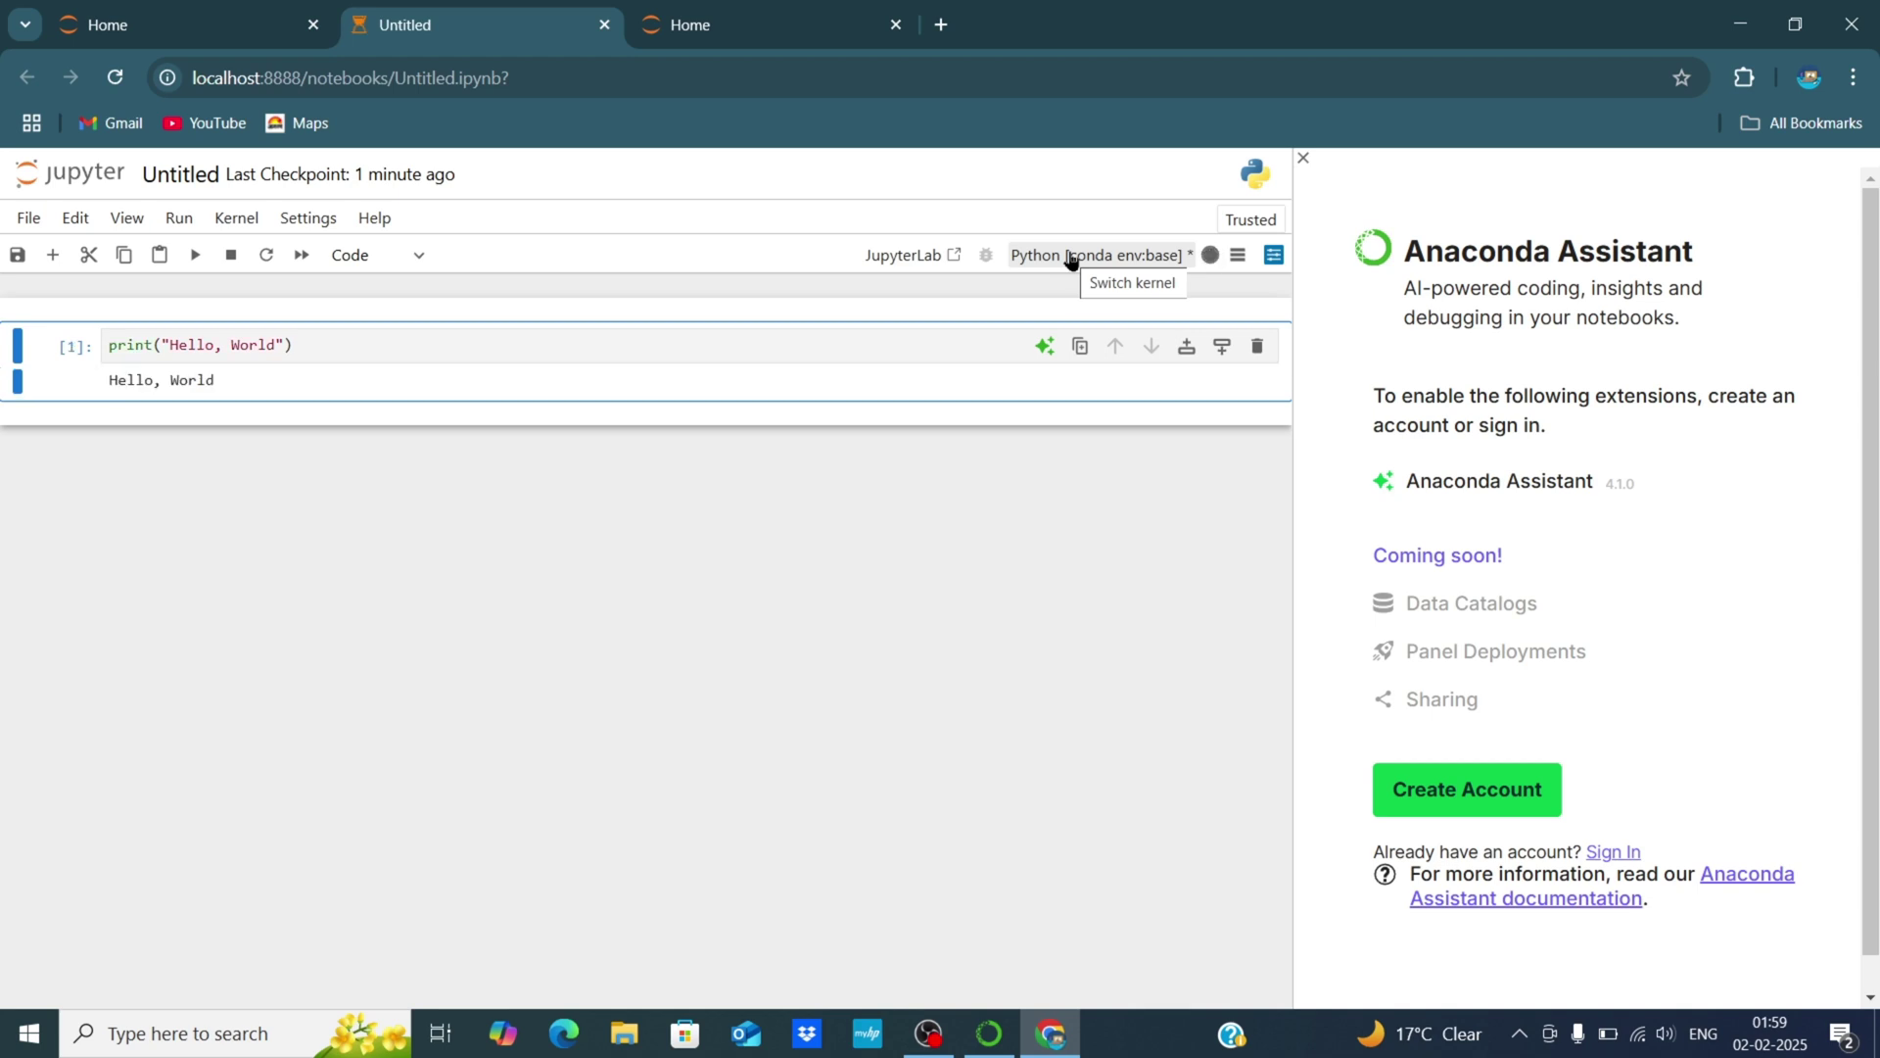
pyautogui.moveTo(105, 379); pyautogui.dragTo(244, 382)
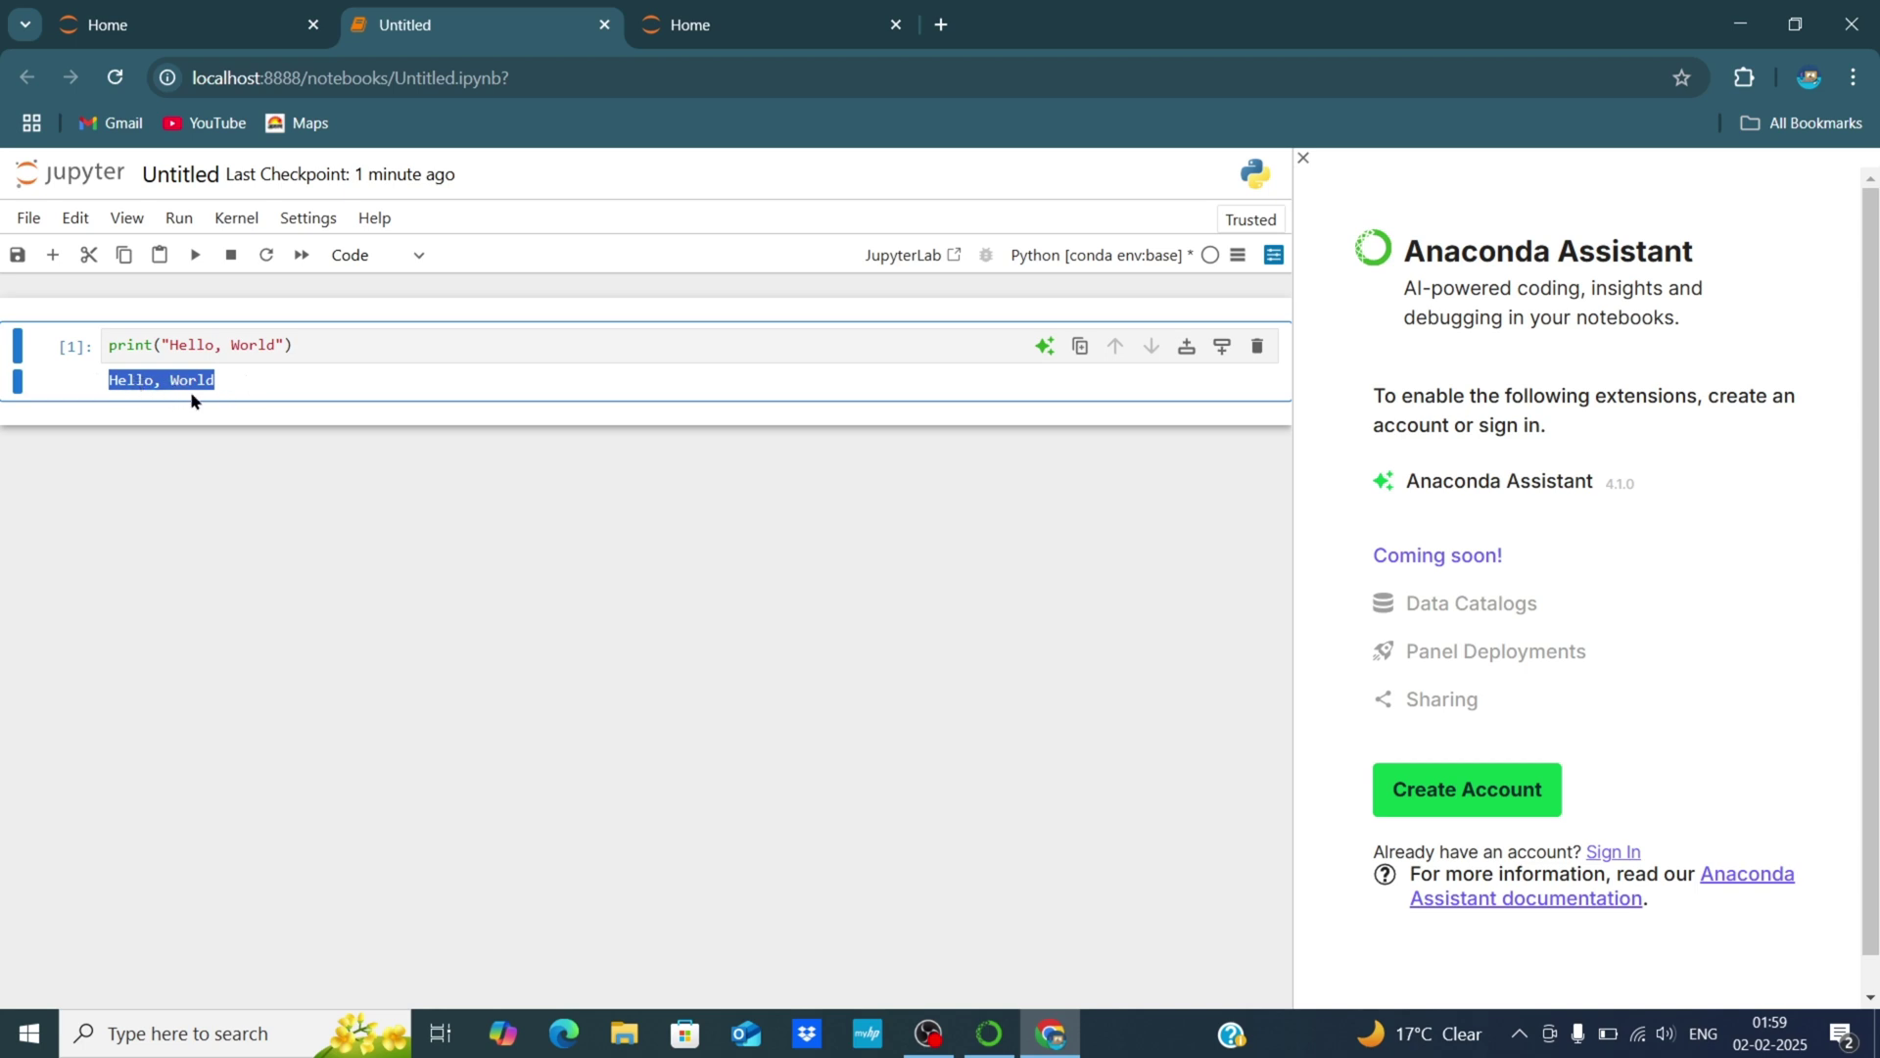
pyautogui.click(279, 343)
# Step: Erase Hello, World inside the quotes and retype the message as 'Please Like…', fixing typos
pyautogui.press('BackSpace')
pyautogui.press('BackSpace')
pyautogui.press('BackSpace')
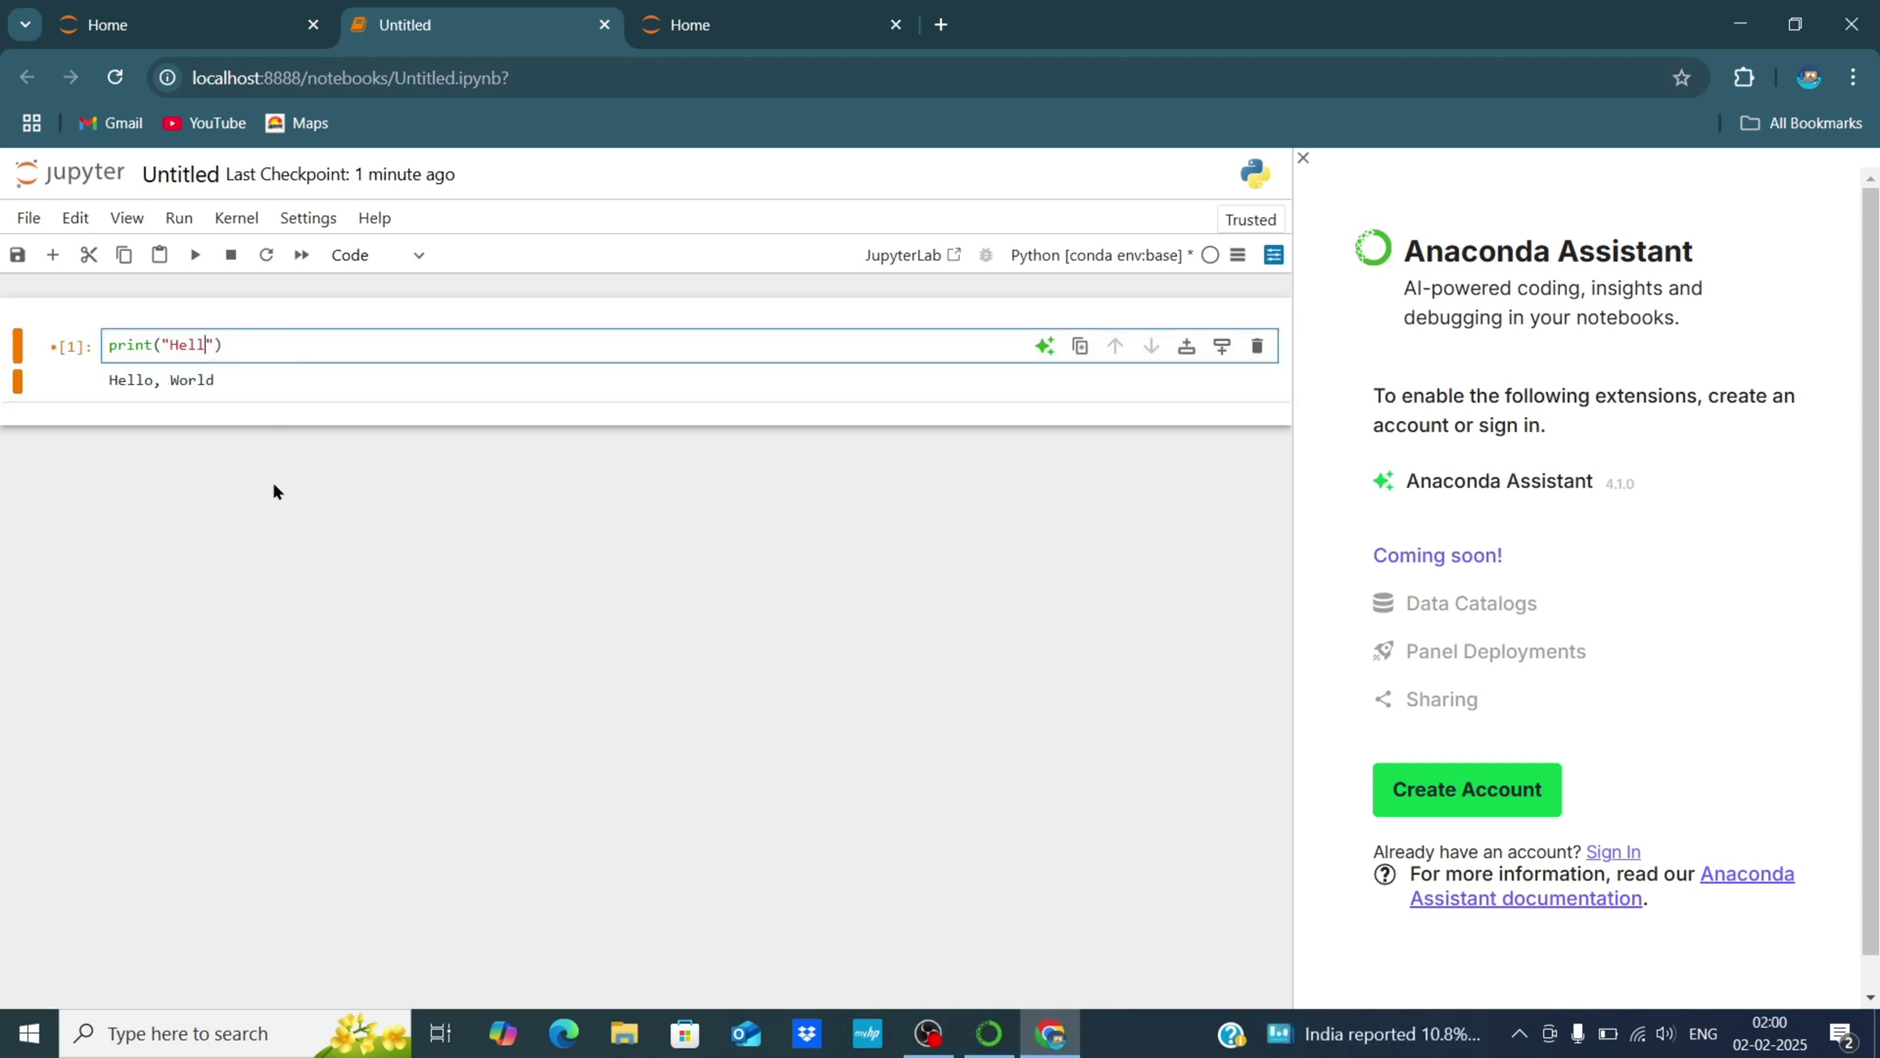
pyautogui.press('BackSpace')
pyautogui.press('BackSpace')
pyautogui.press('BackSpace')
pyautogui.write('Please ')
pyautogui.write('Su')
pyautogui.press('BackSpace')
pyautogui.press('BackSpace')
pyautogui.write('Lik')
pyautogui.write('e, ')
pyautogui.write('And ')
pyautogui.write('S')
pyautogui.write('ubsr')
pyautogui.write('ibe ')
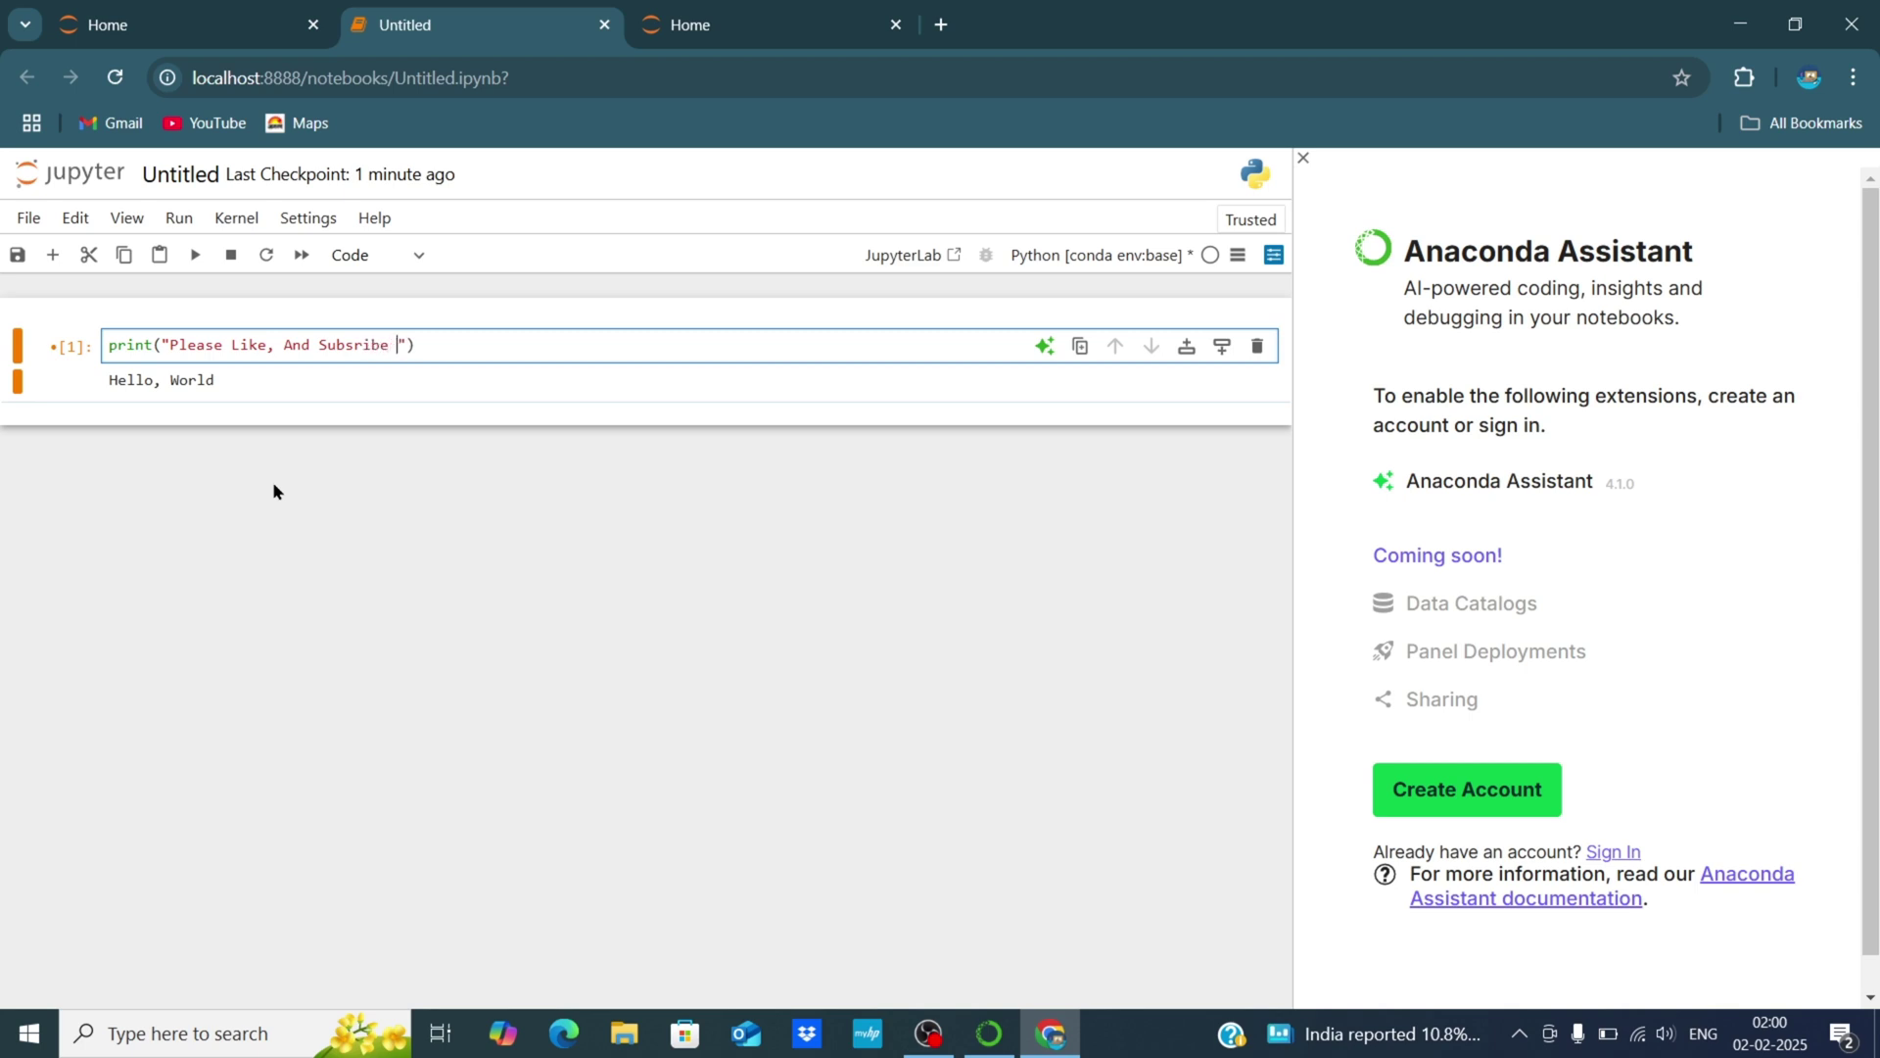
pyautogui.write('my ')
pyautogui.write('chan')
pyautogui.write('nel')
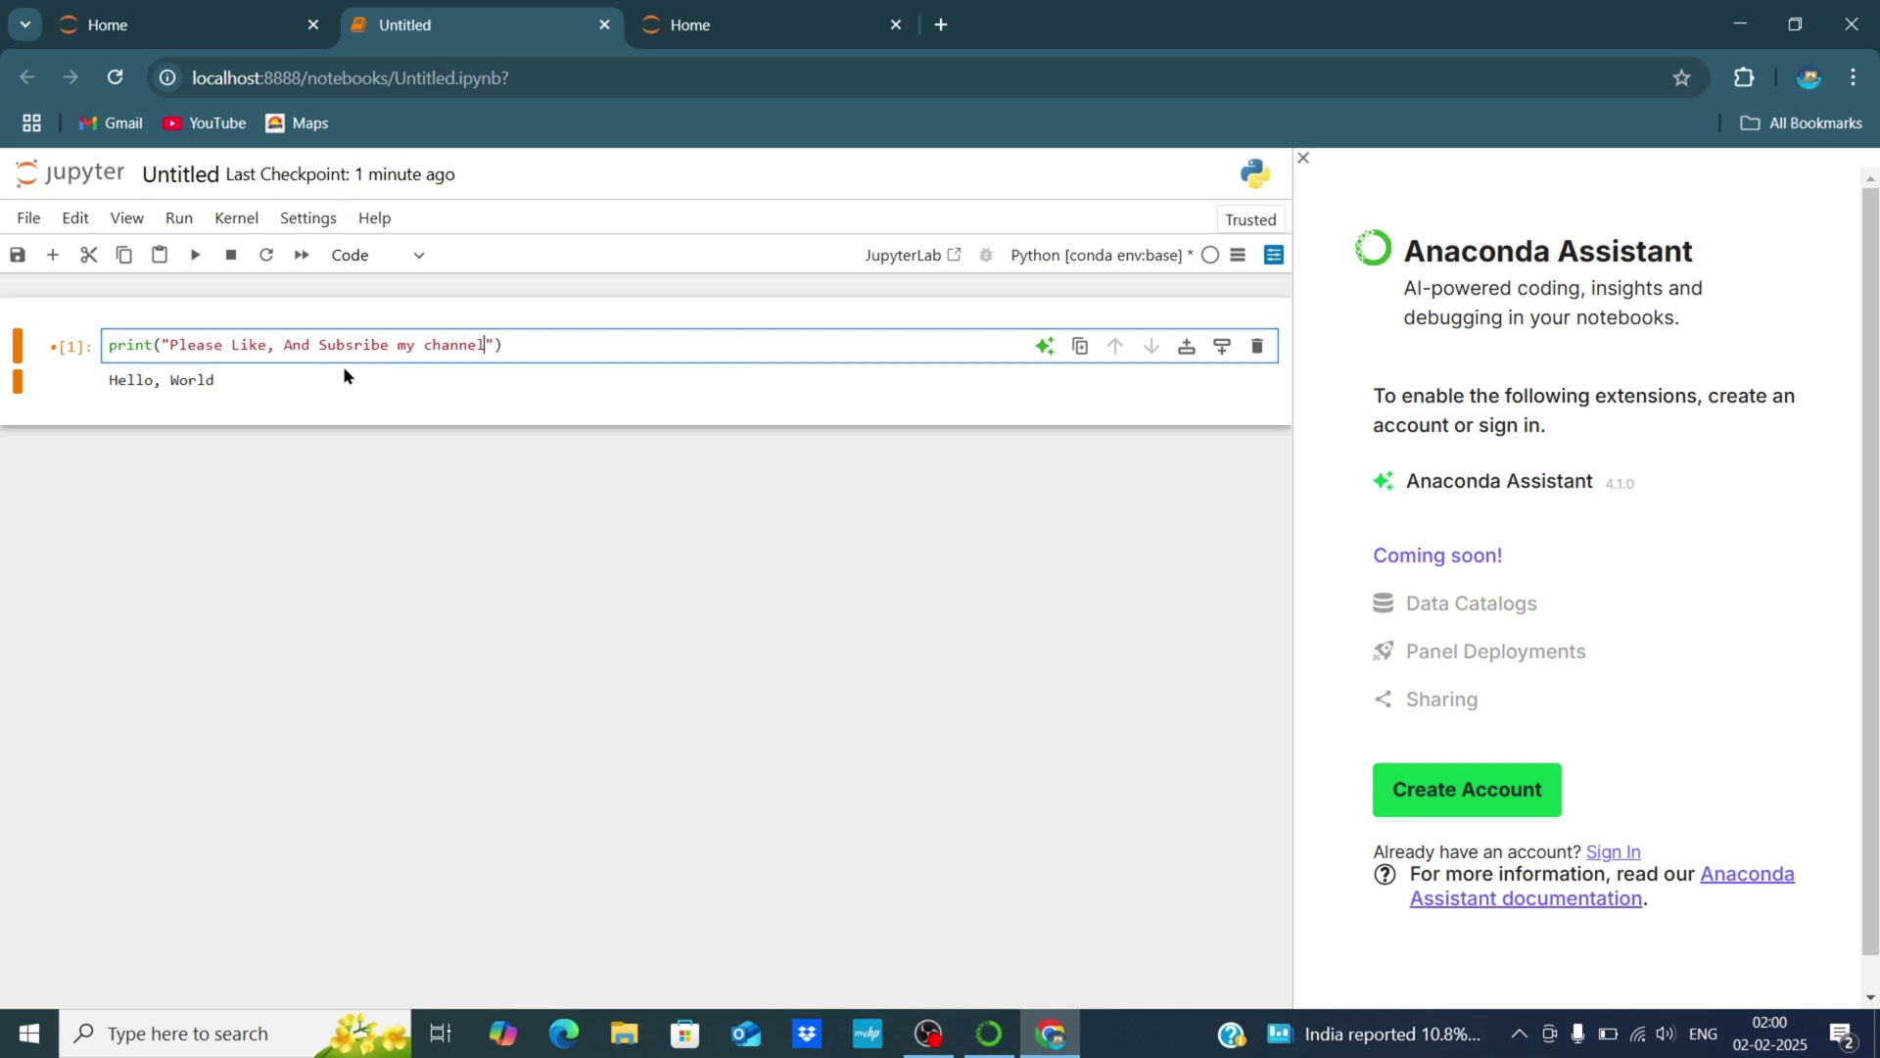
# Step: Run the cell to print 'Please Like, And Subsribe my channel', then enter the new cell
pyautogui.click(191, 257)
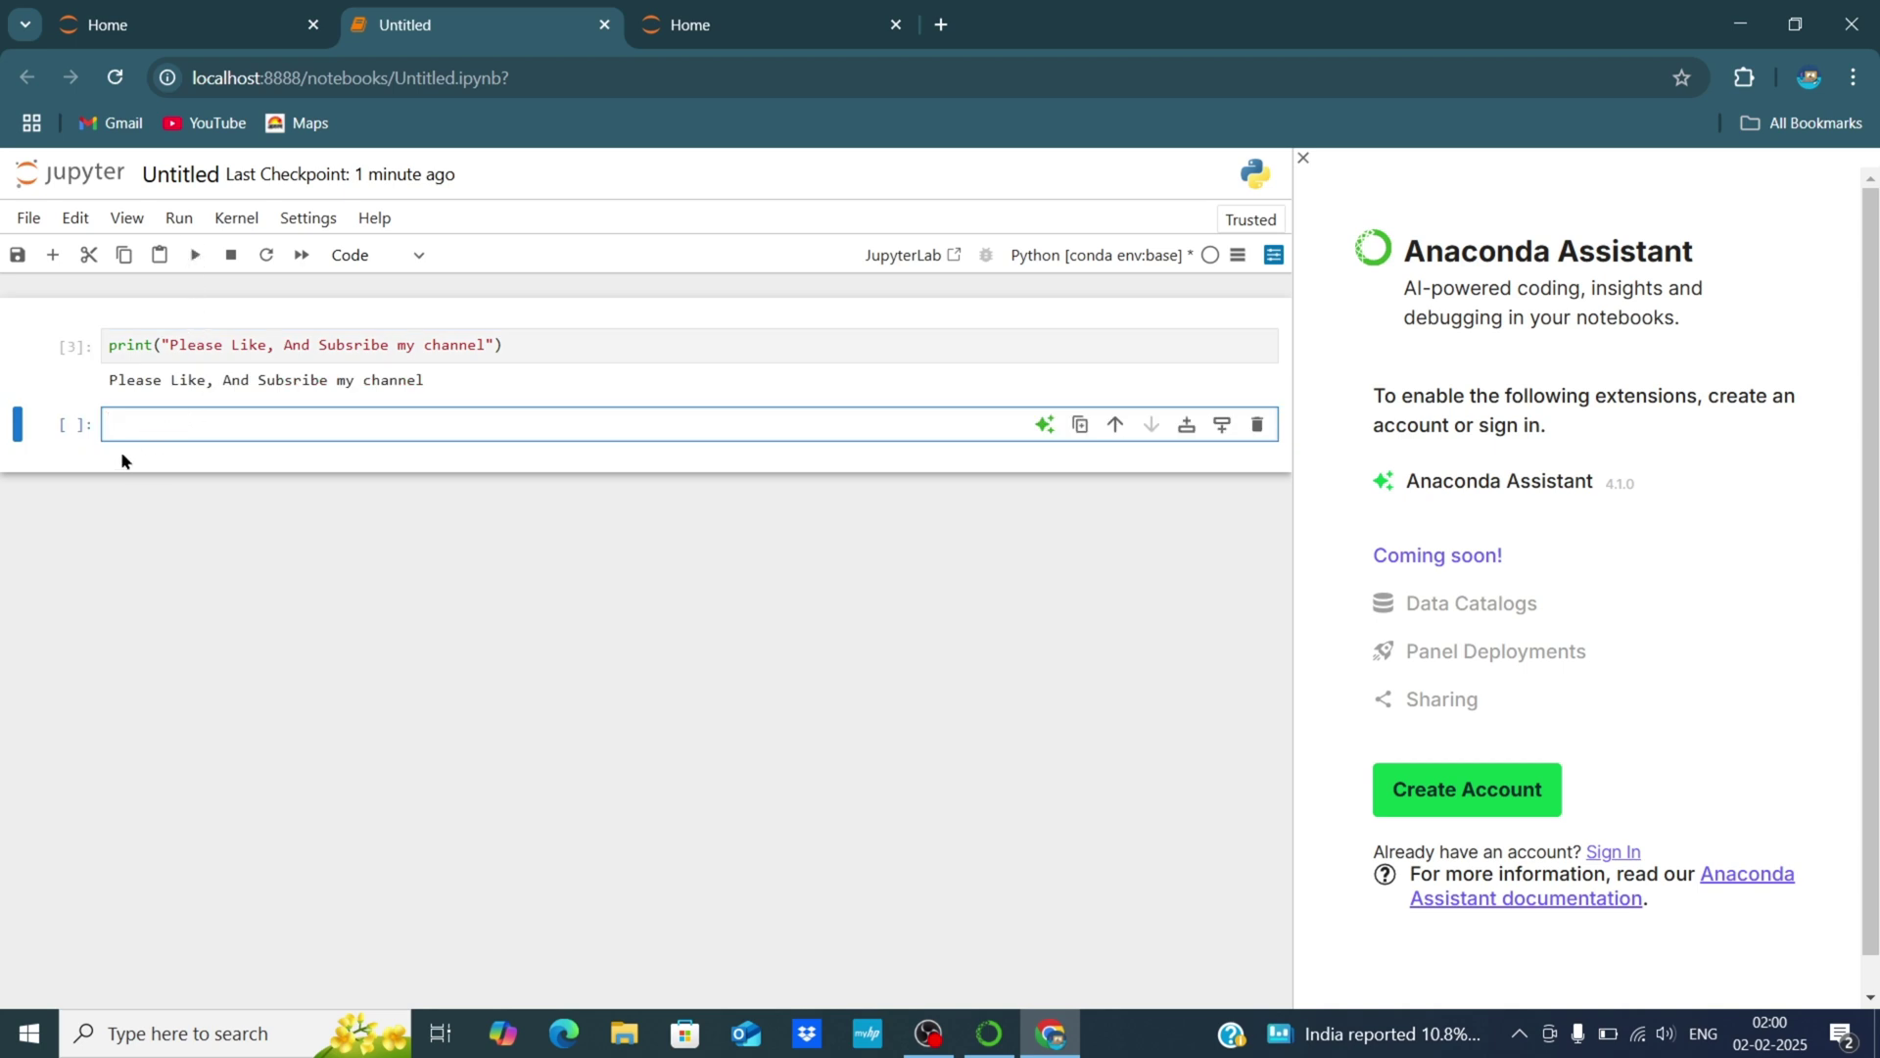
pyautogui.moveTo(109, 380); pyautogui.dragTo(443, 377)
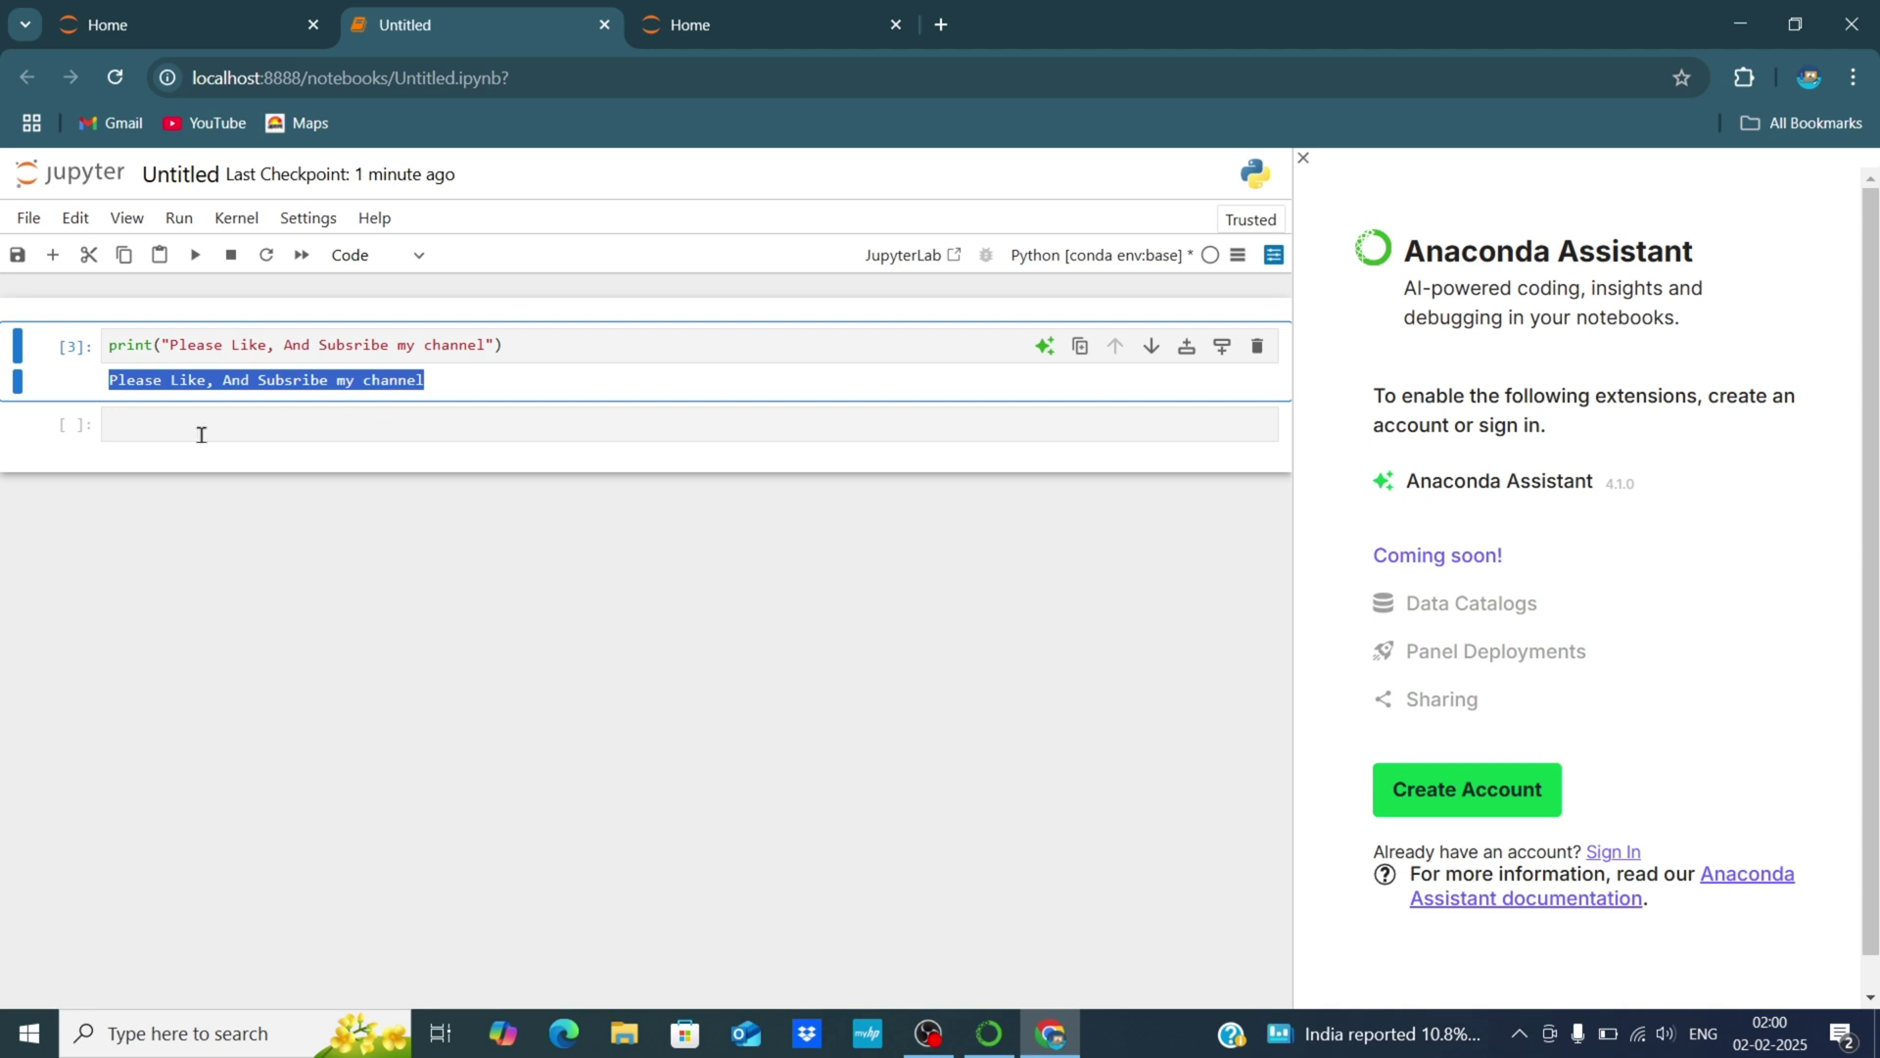
pyautogui.click(141, 431)
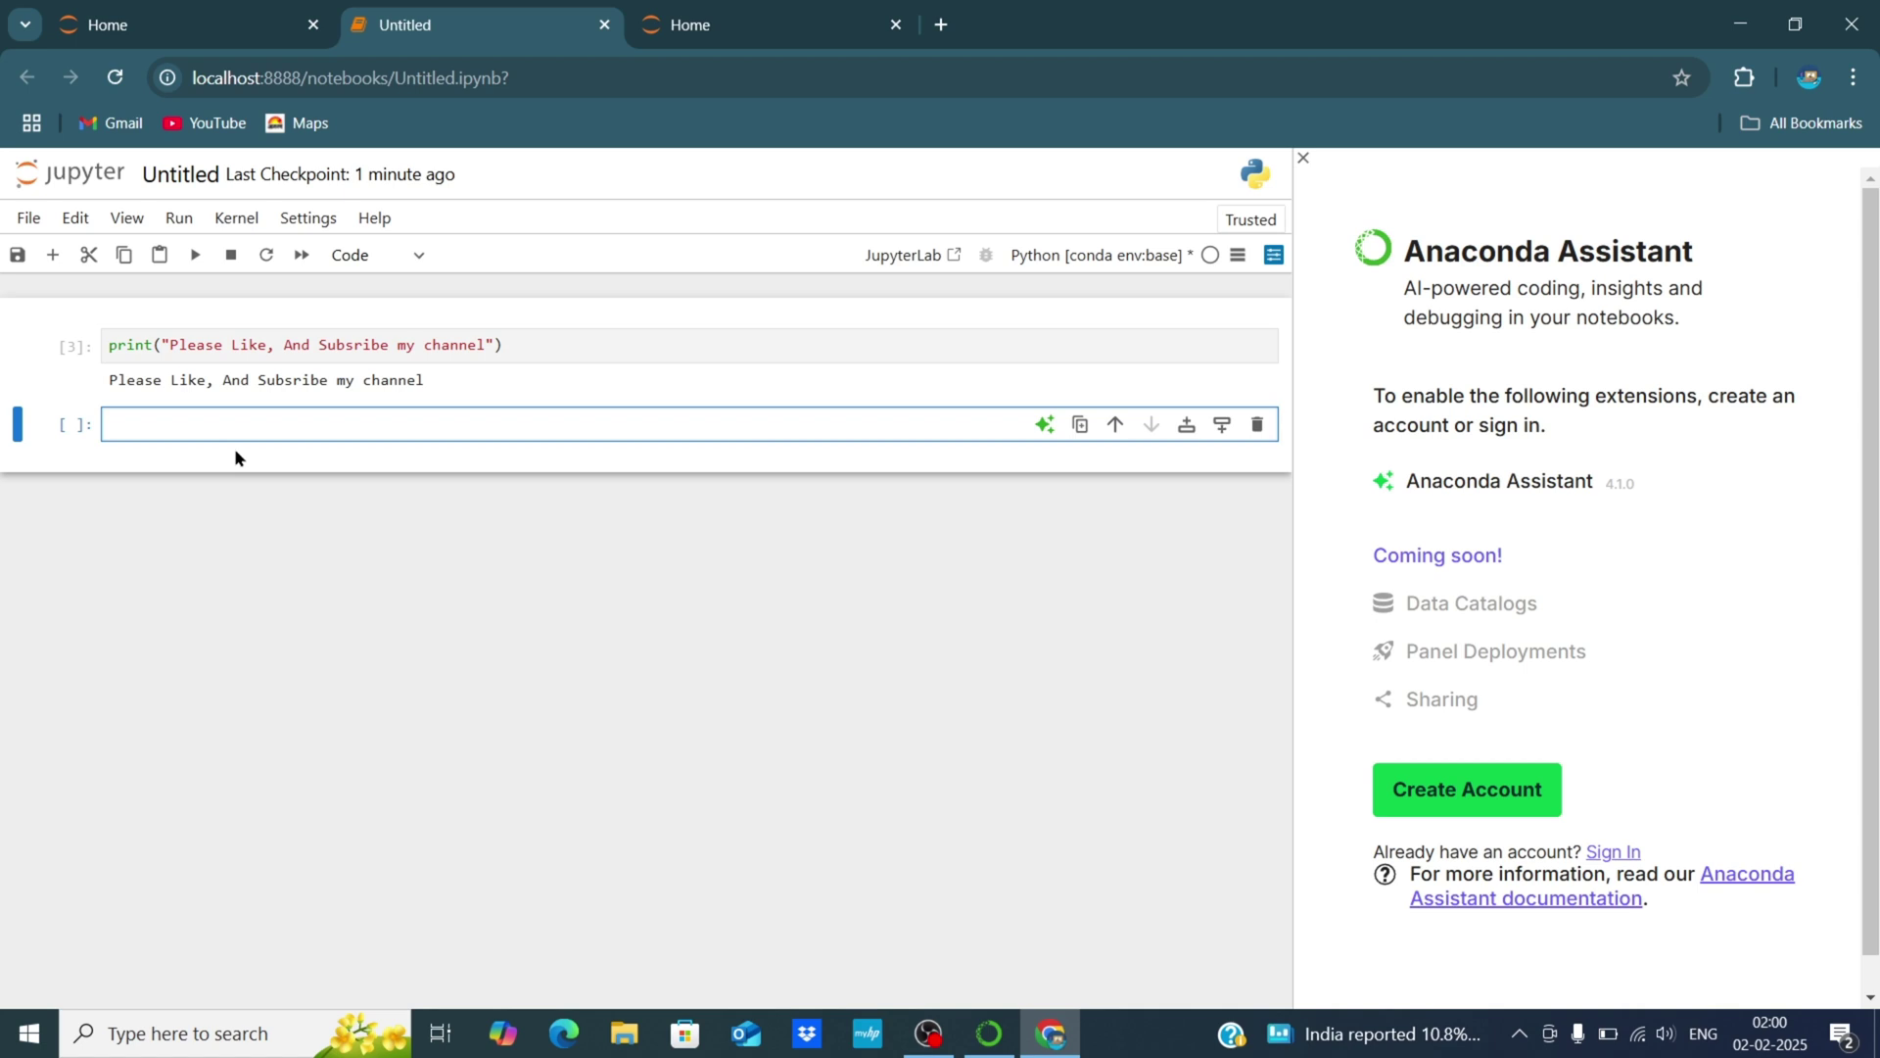
pyautogui.write('pri')
pyautogui.write('nt')
pyautogui.write('(')
# Step: Remove the extra bracket while typing print("Hello in the second cell
pyautogui.press('BackSpace')
pyautogui.write('(')
pyautogui.write('"Hell')
pyautogui.write('o')
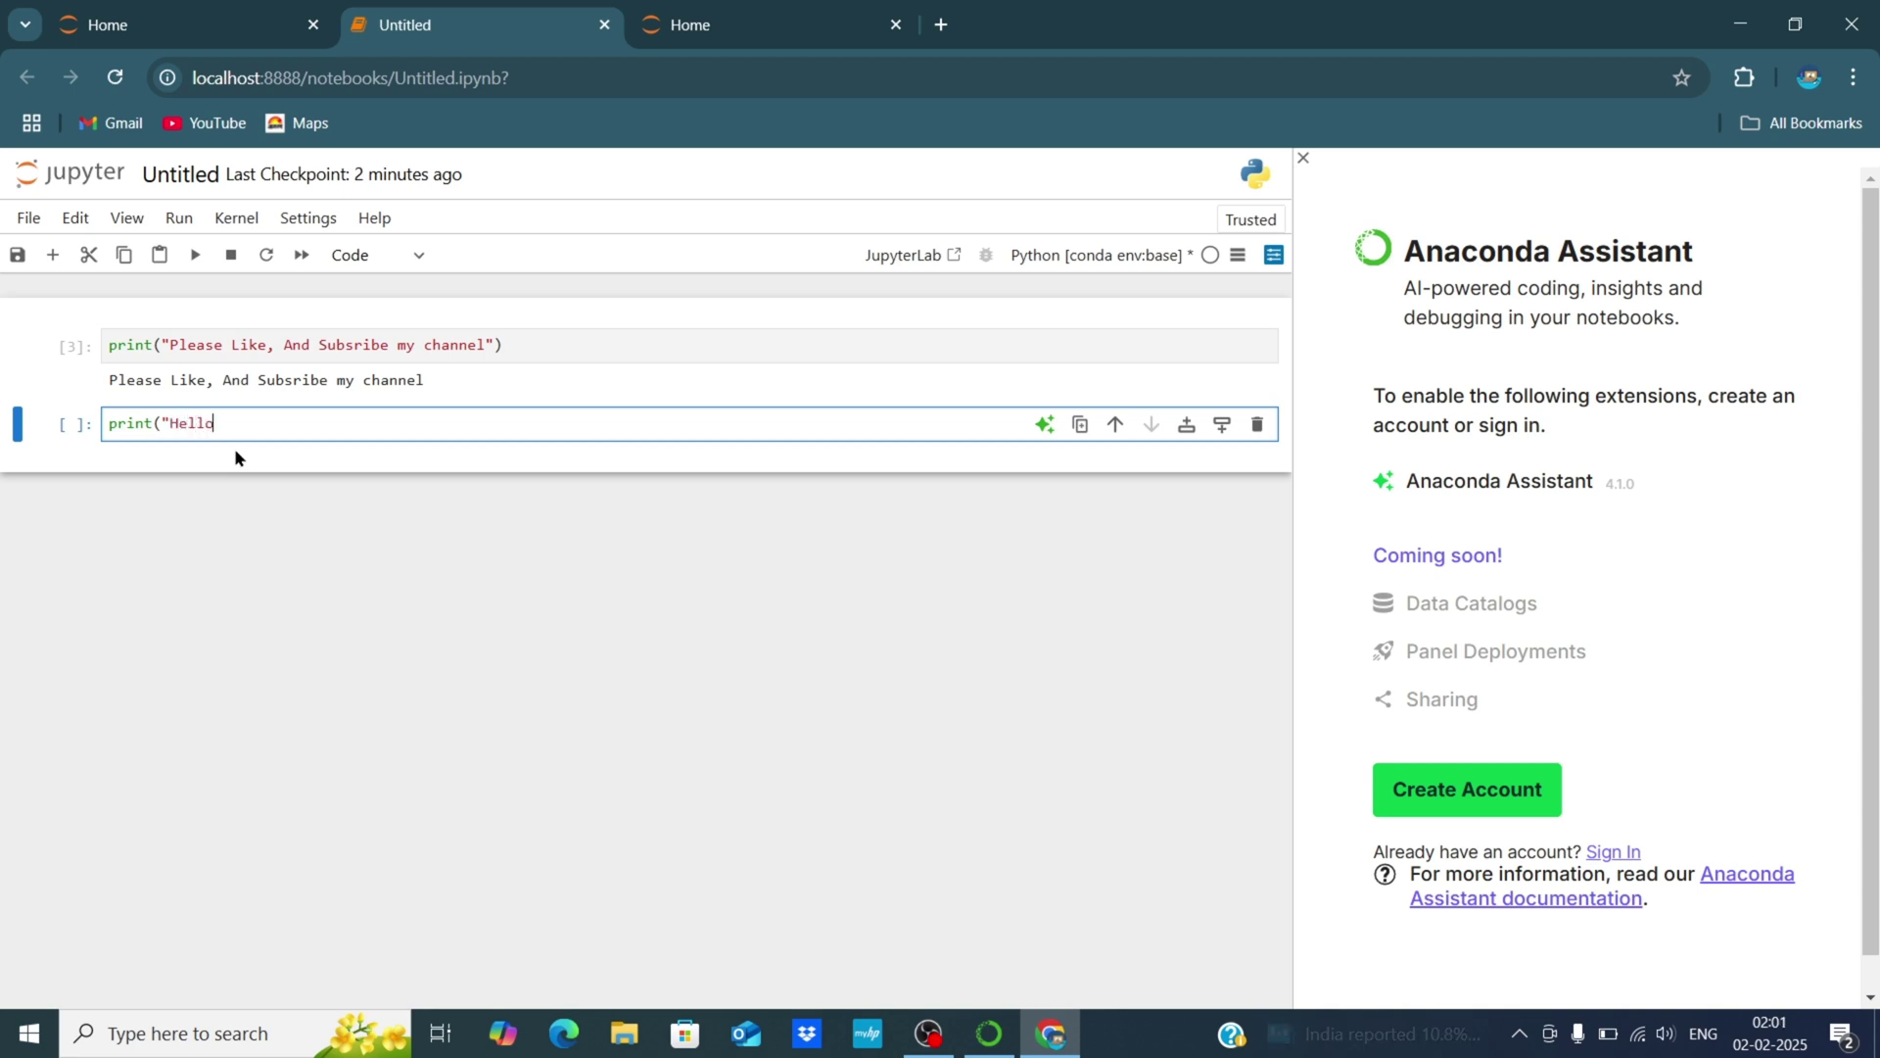